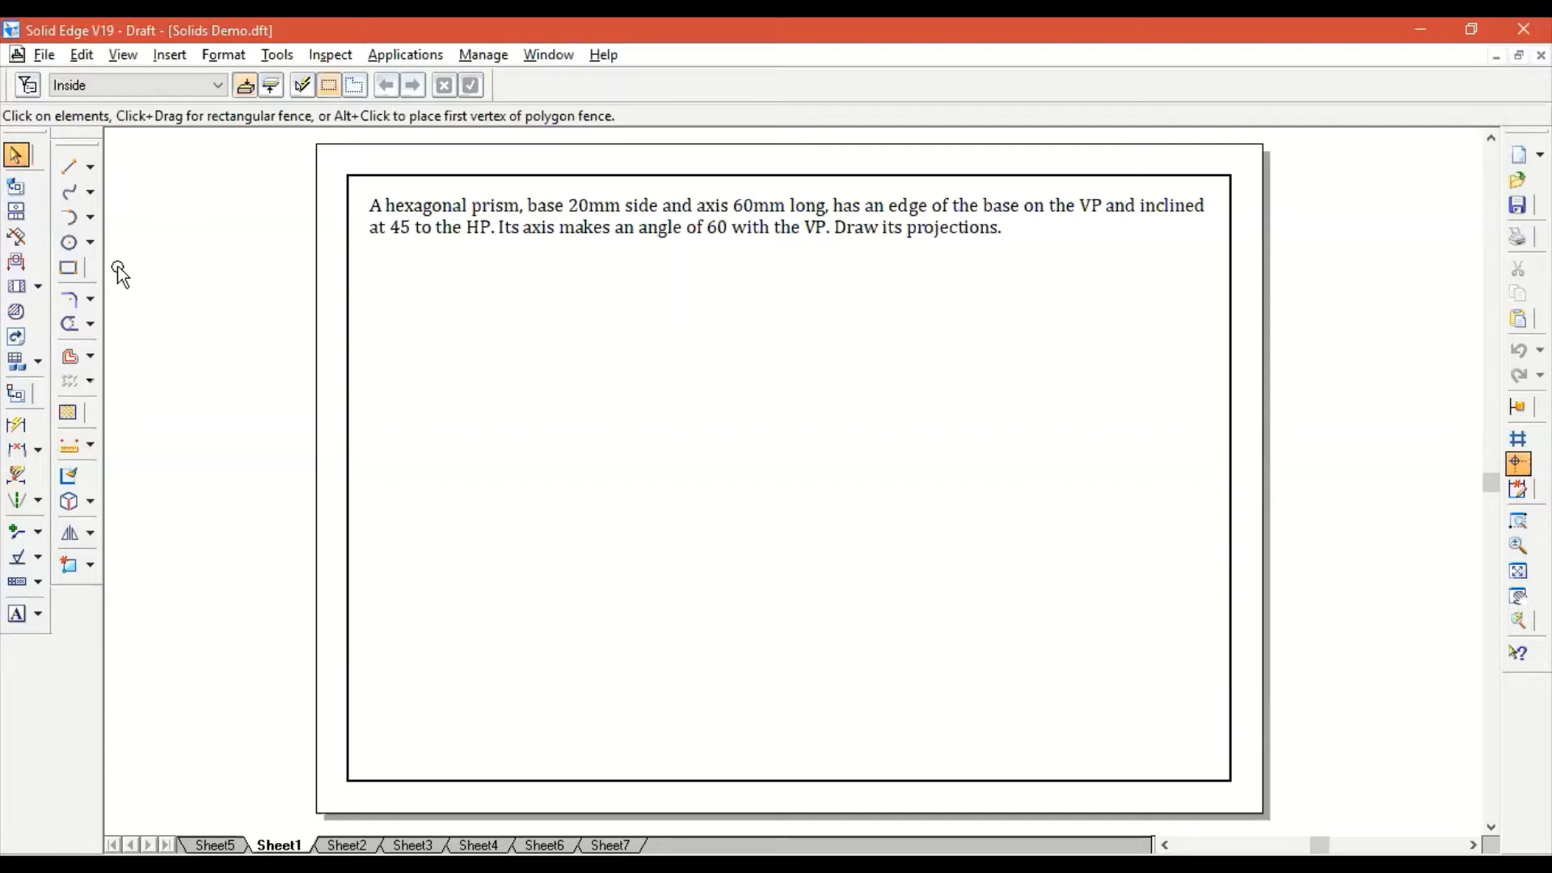
Draw a horizontal reference line about 254 mm long across the middle of the sheet, below the problem statement.
{"action": "left_click", "coordinate": [68, 166]}
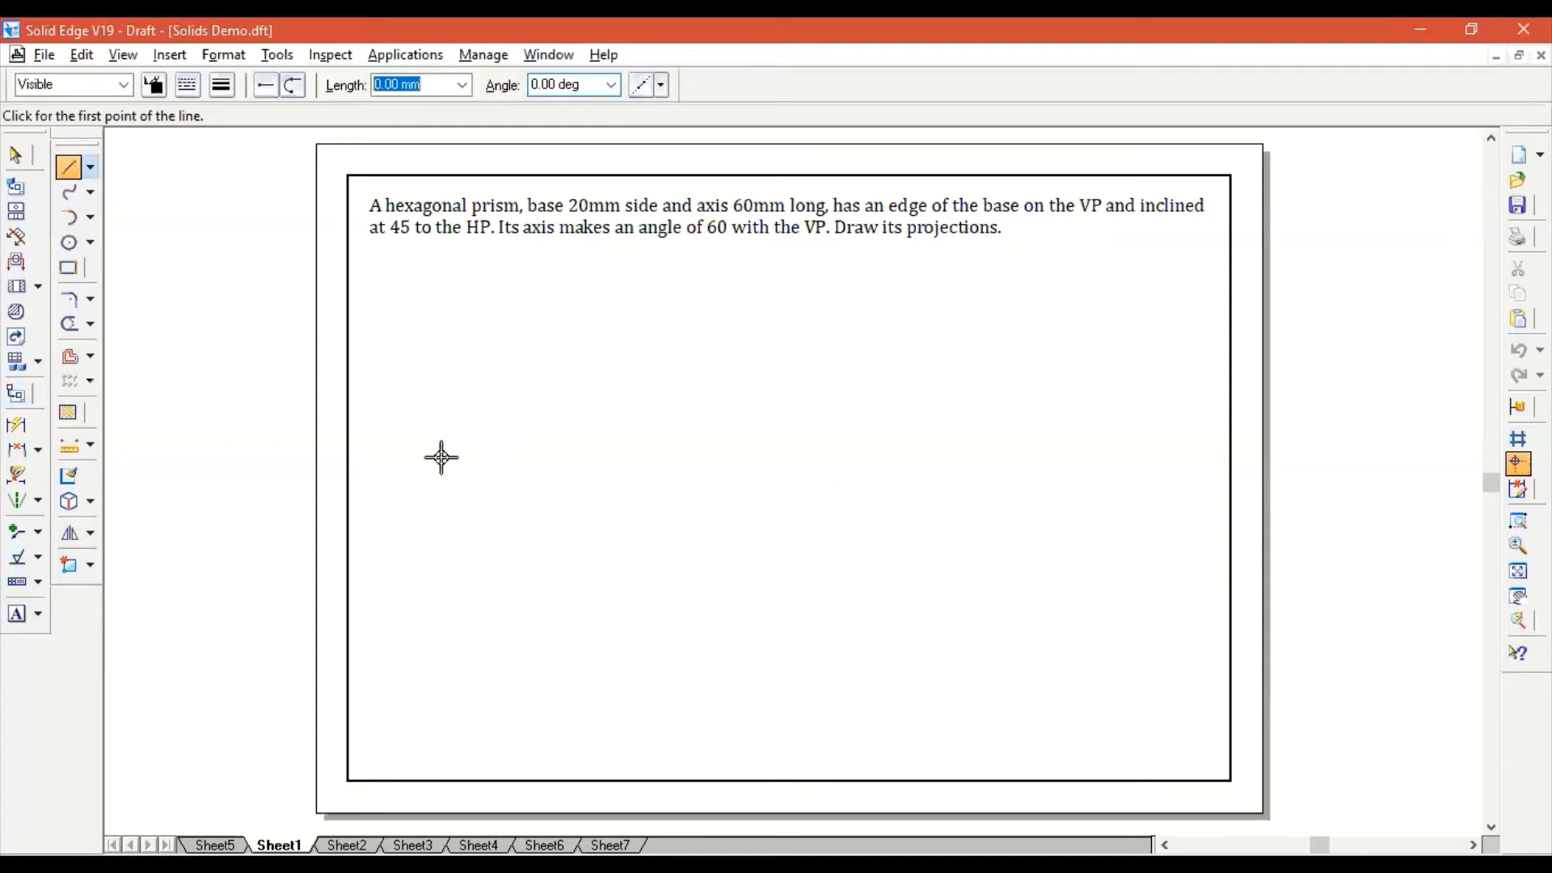
{"action": "left_click", "coordinate": [379, 480]}
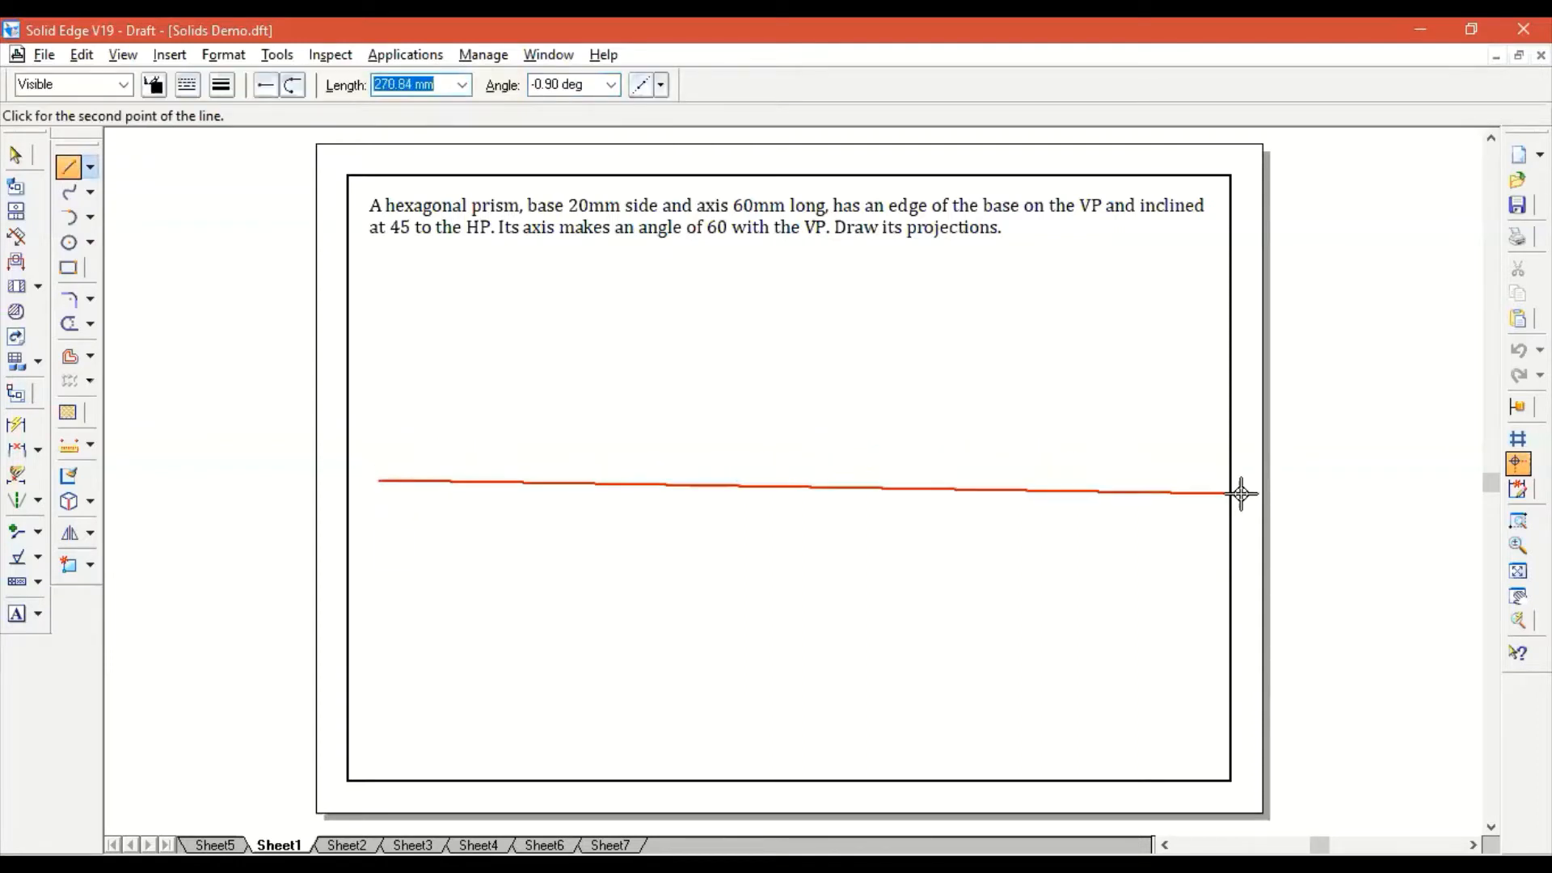
{"action": "left_click", "coordinate": [1187, 479]}
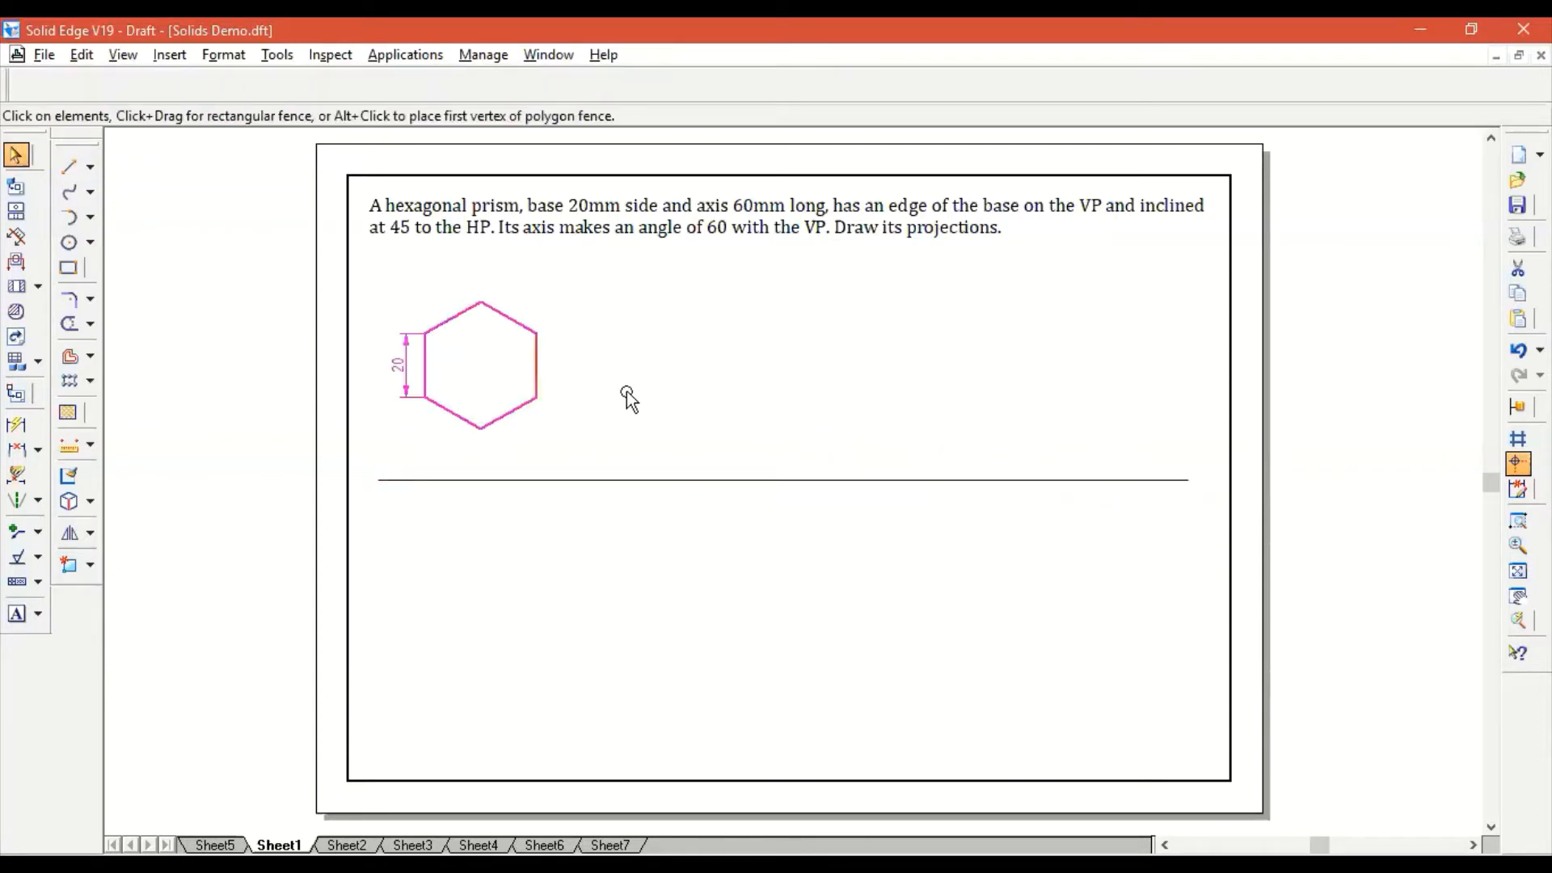
{"action": "left_click", "coordinate": [623, 393]}
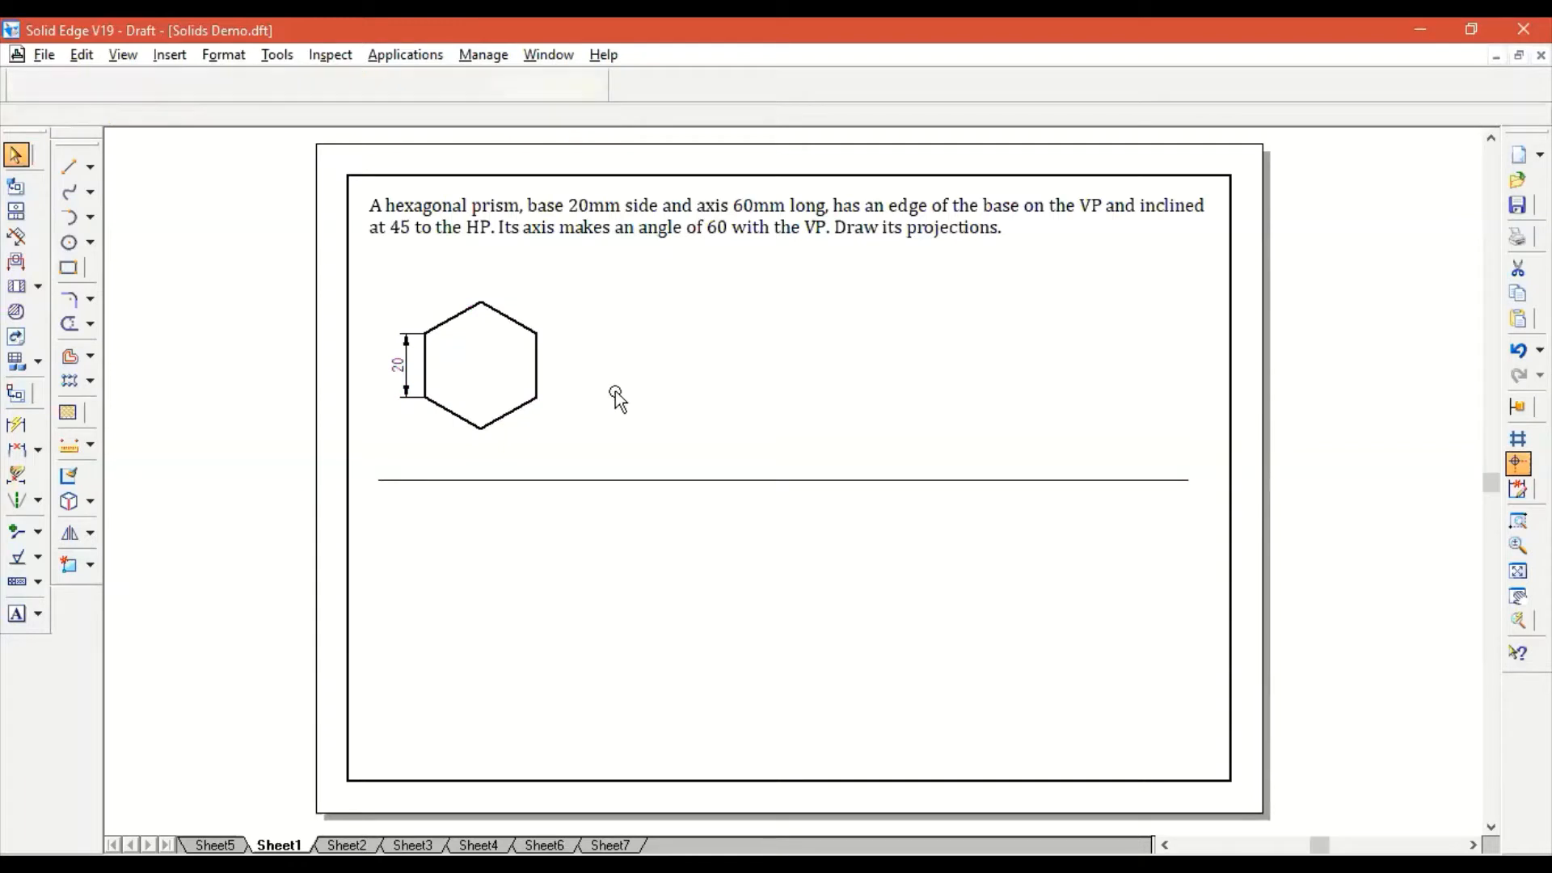
{"action": "left_click_drag", "start_coordinate": [362, 278], "coordinate": [618, 450]}
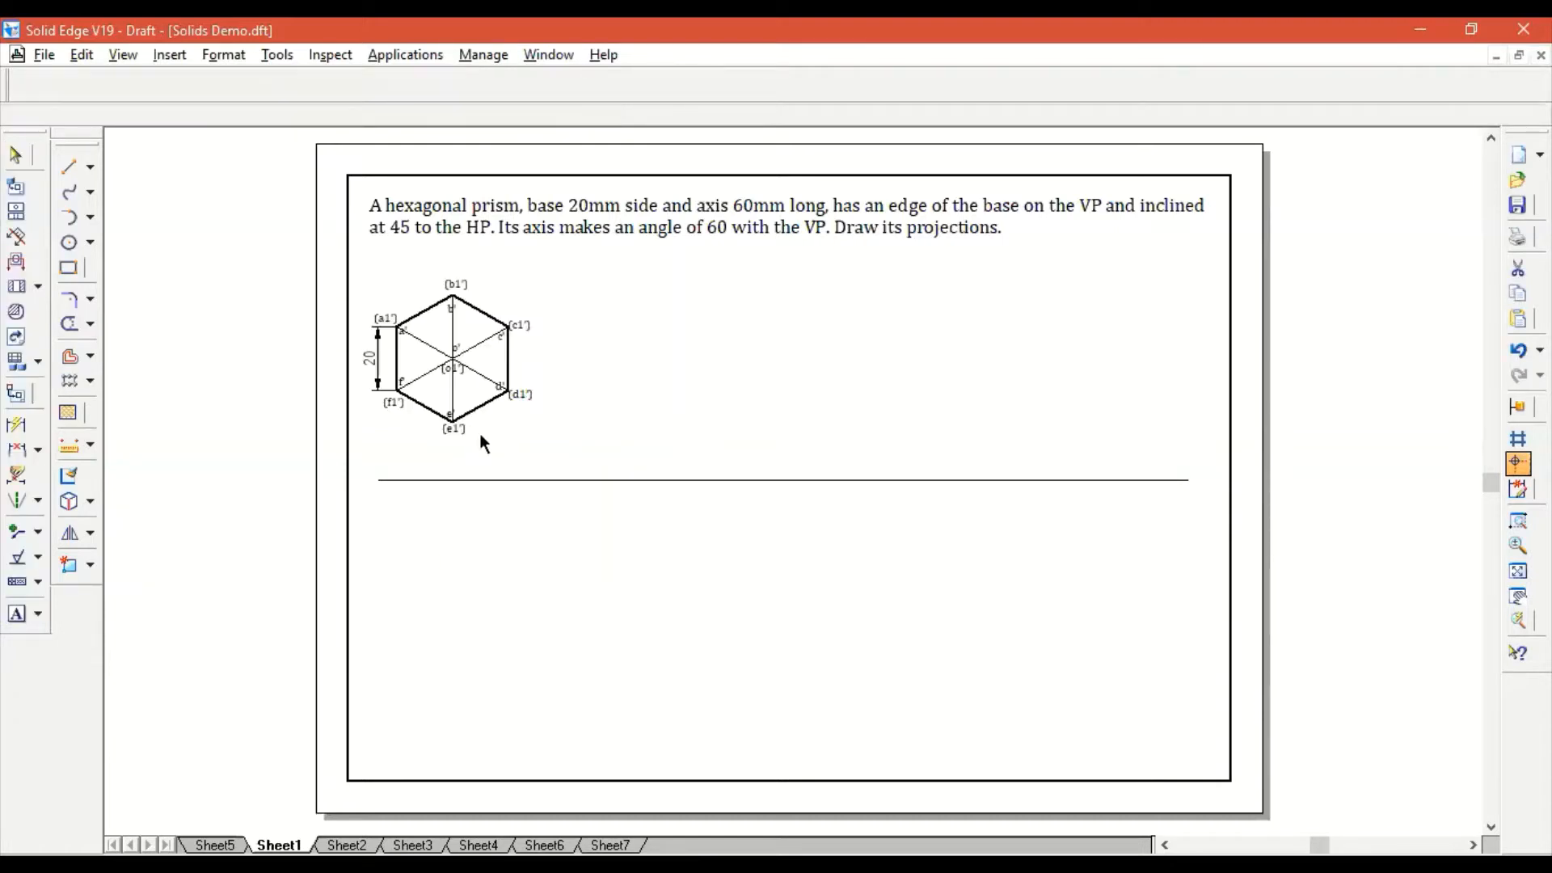
{"action": "key", "text": "ctrl+a"}
{"action": "left_click", "coordinate": [593, 372]}
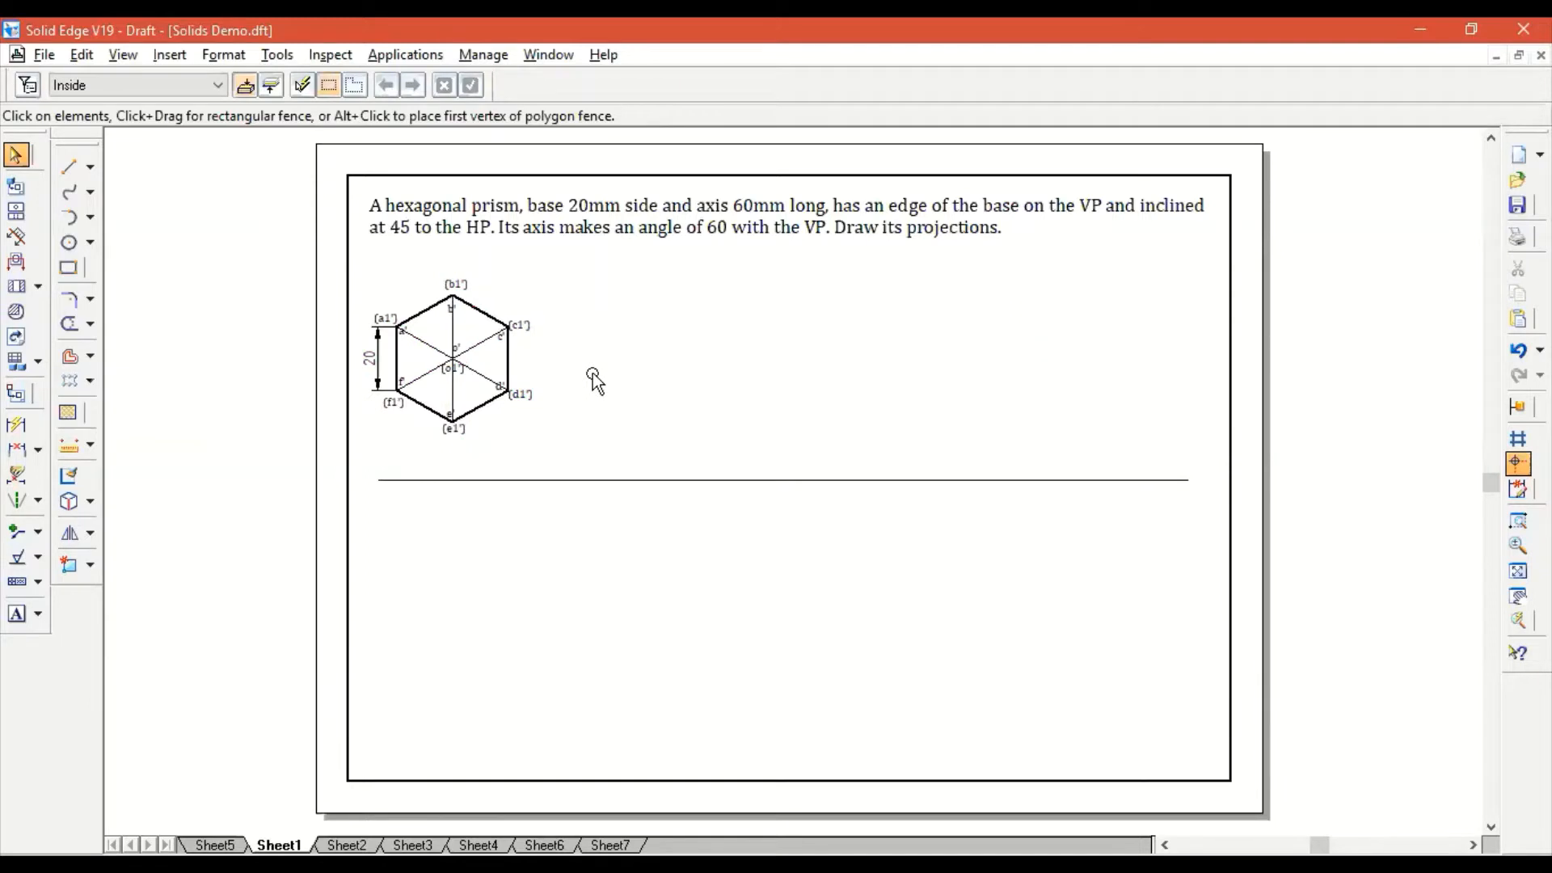
Check the line widths of the hexagon's lower edge e'd' and of the horizontal reference line.
{"action": "scroll", "coordinate": [490, 349], "scroll_direction": "up", "scroll_amount": 5}
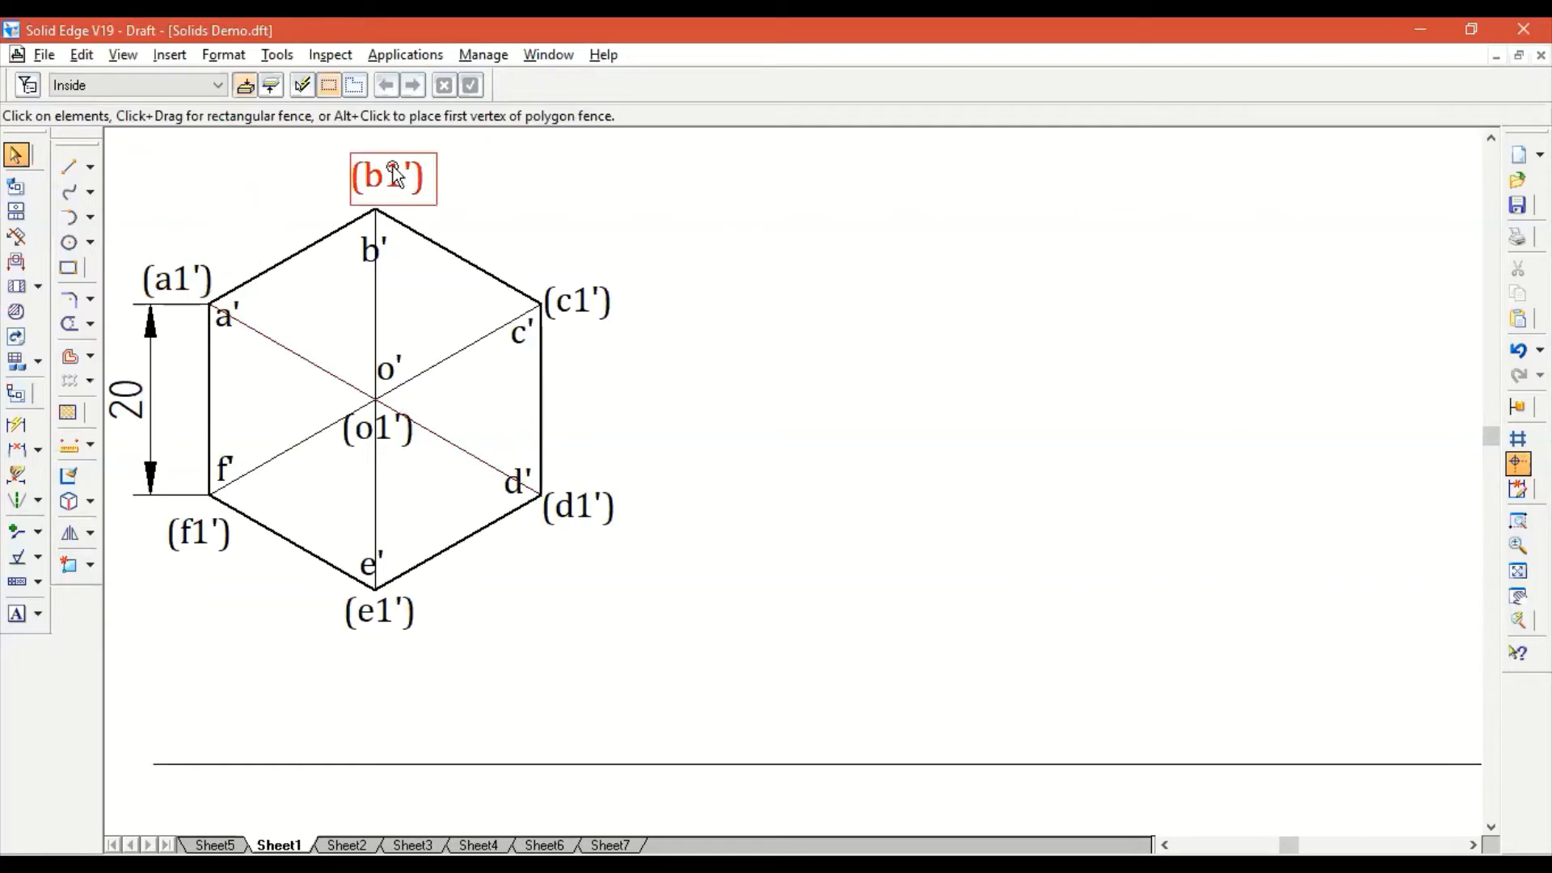
{"action": "left_click", "coordinate": [218, 271]}
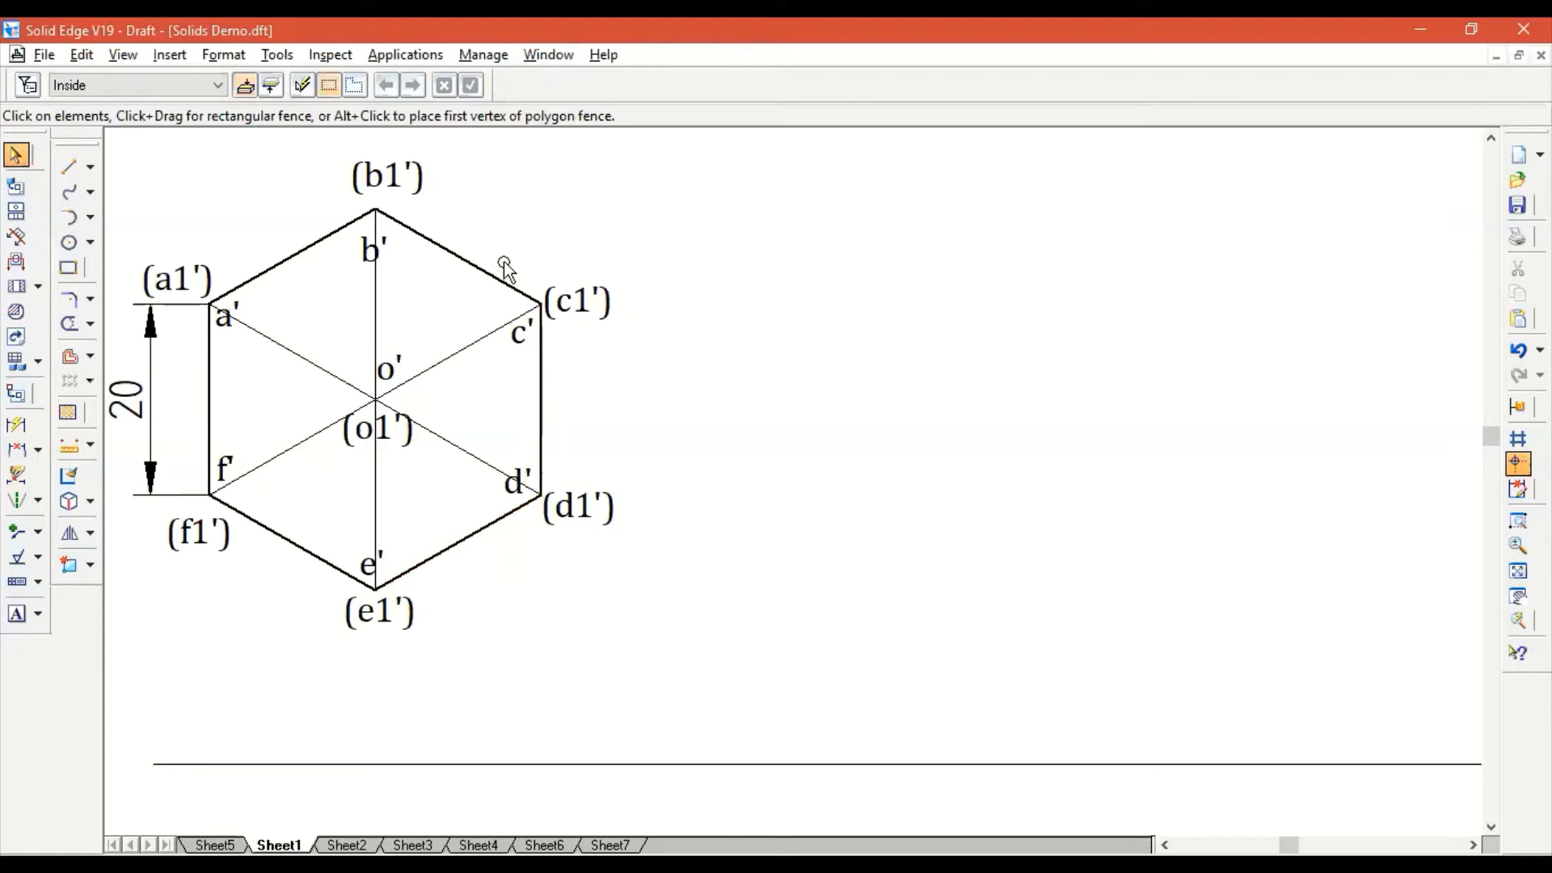
{"action": "left_click", "coordinate": [759, 764]}
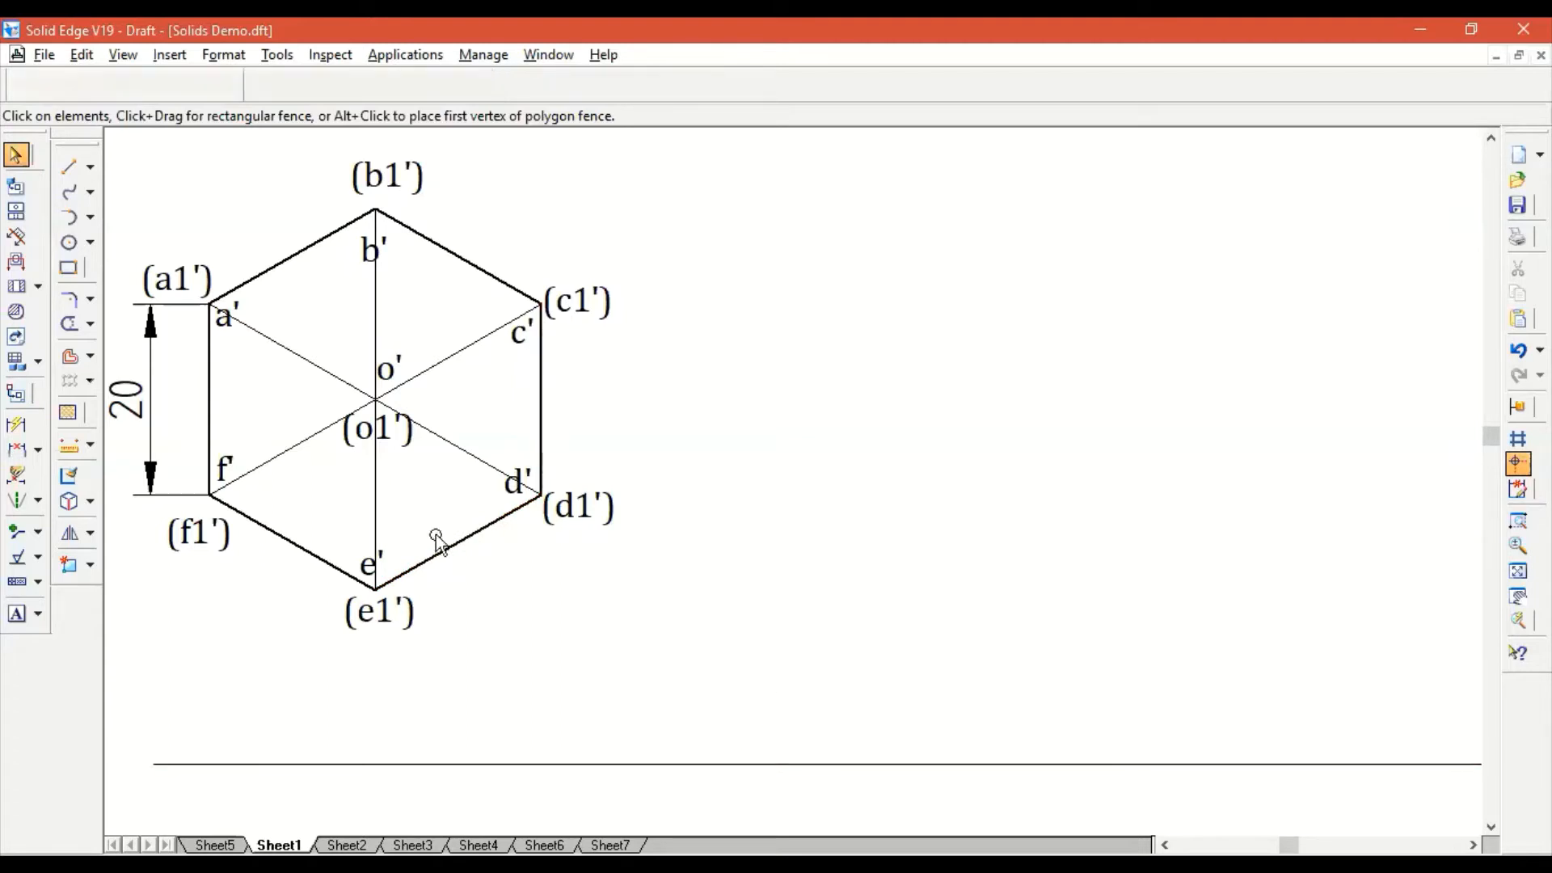
{"action": "left_click", "coordinate": [435, 555]}
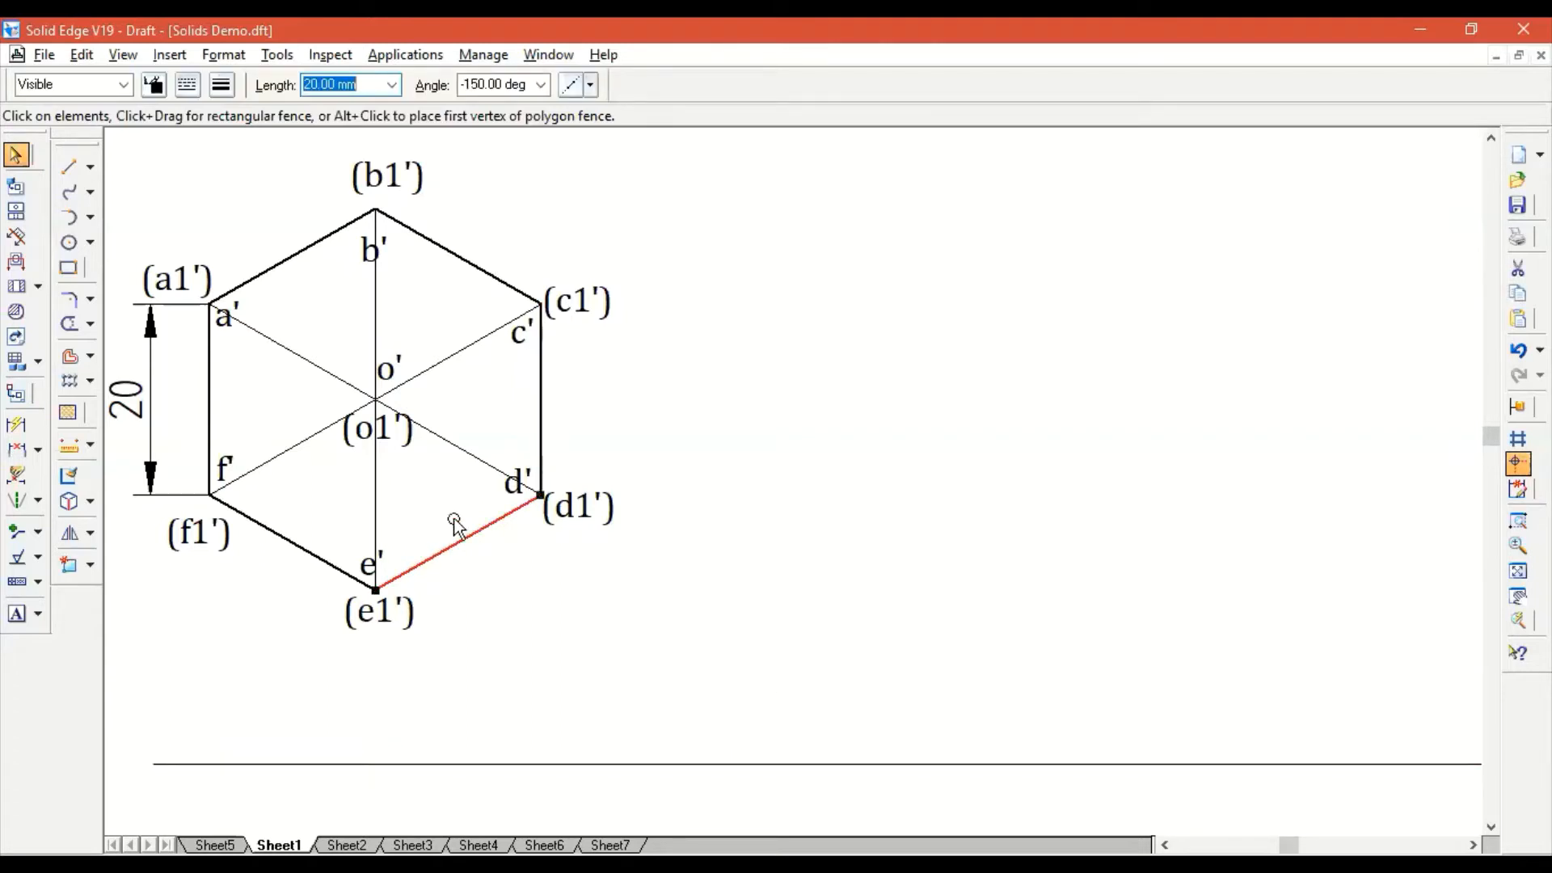
{"action": "left_click", "coordinate": [219, 90]}
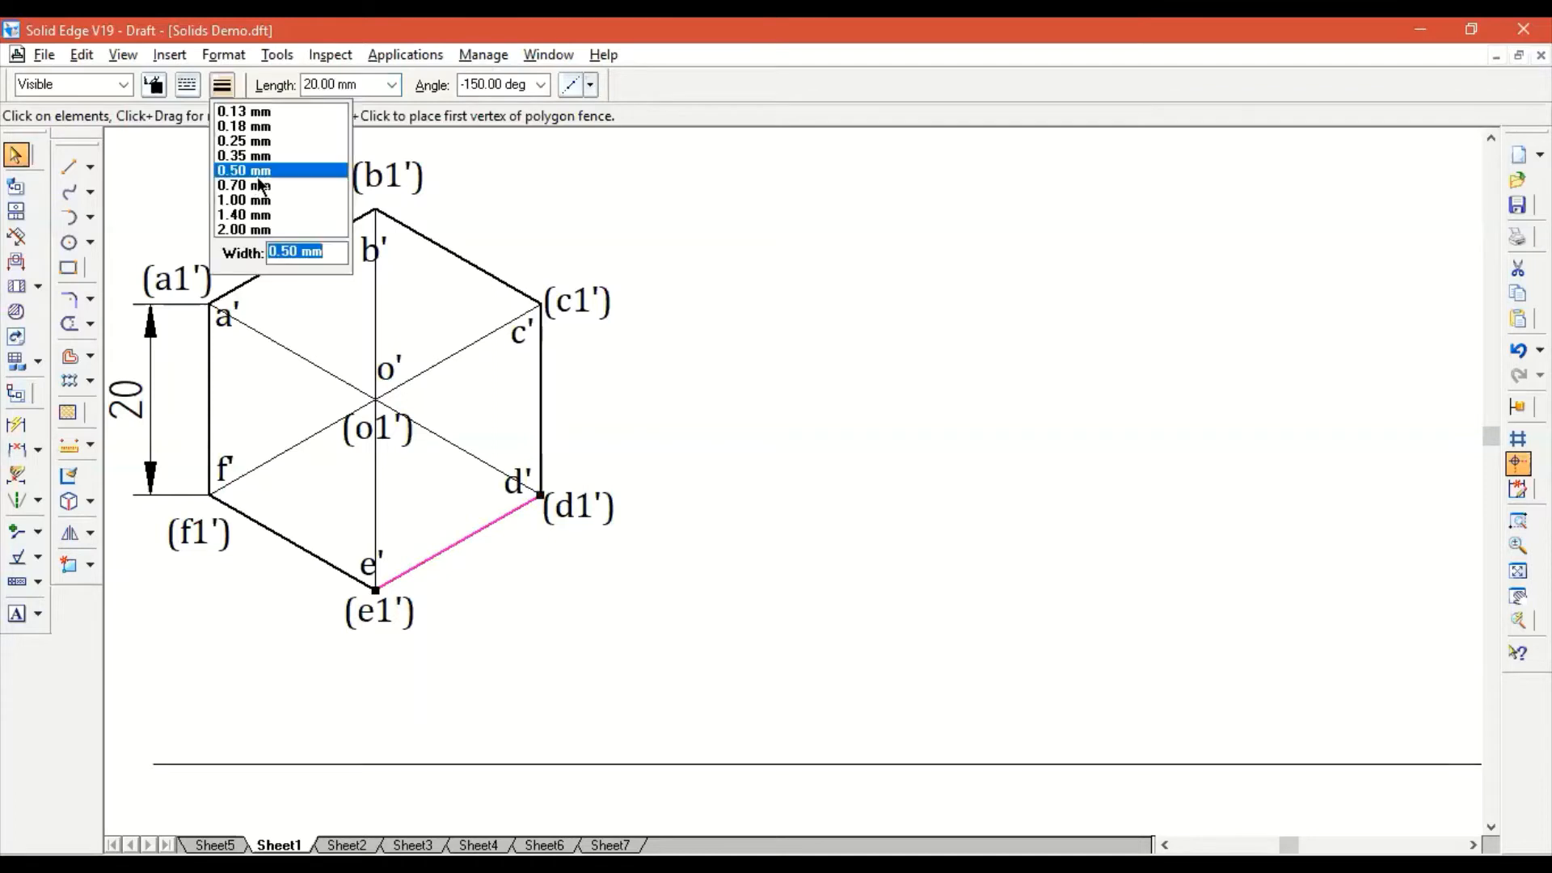
{"action": "left_click", "coordinate": [447, 249]}
{"action": "left_click", "coordinate": [485, 763]}
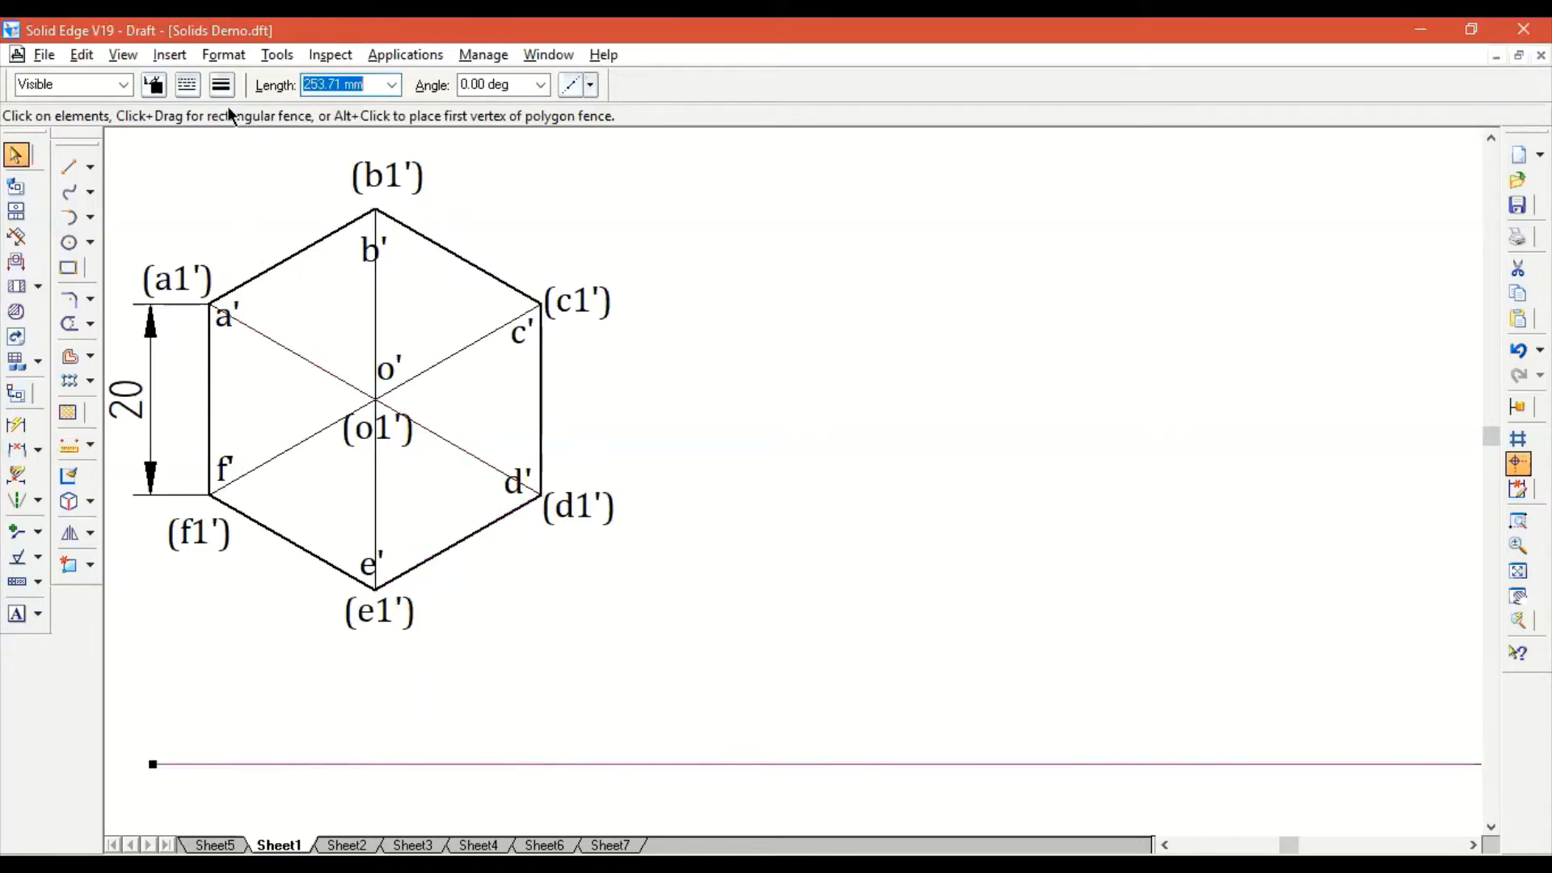
{"action": "left_click", "coordinate": [221, 86]}
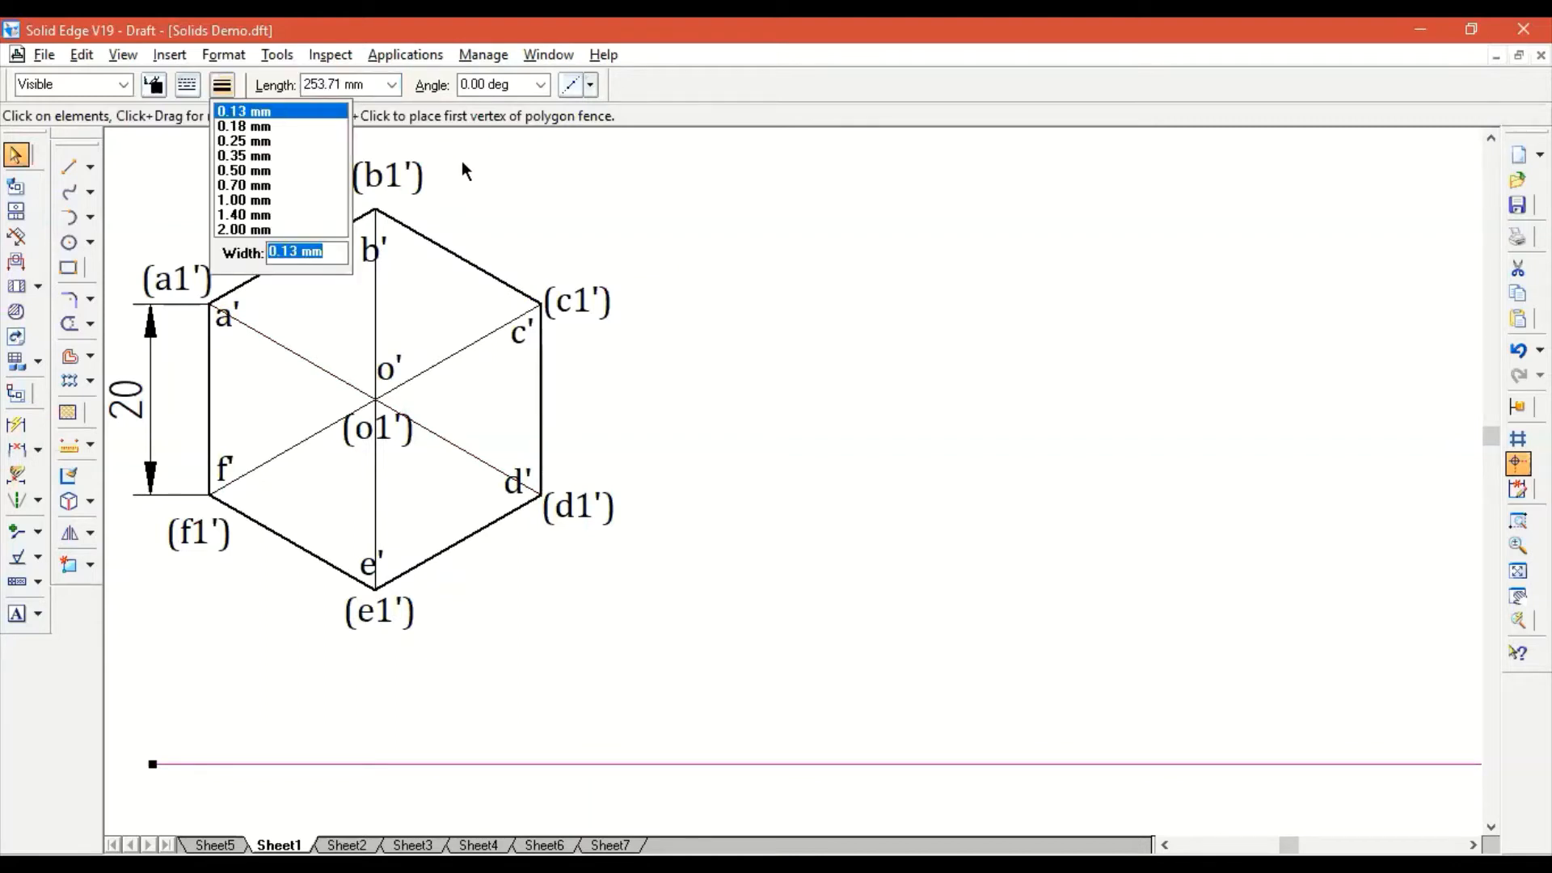
{"action": "left_click", "coordinate": [551, 674]}
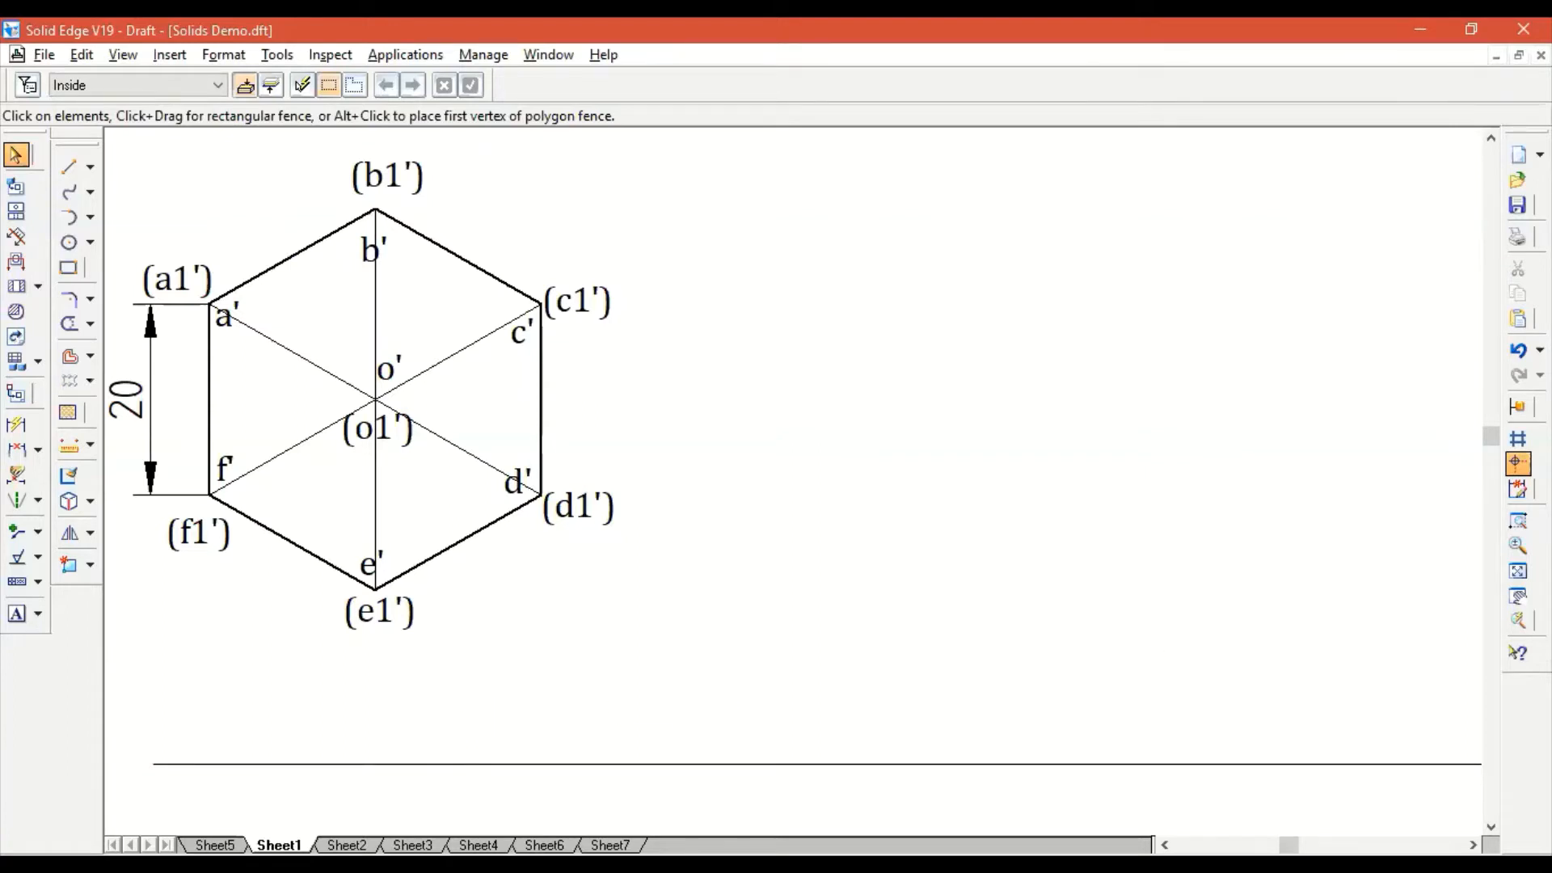
Draw vertical projector lines from hexagon corners f', e' and d' down to the horizontal reference line.
{"action": "left_click", "coordinate": [1518, 571]}
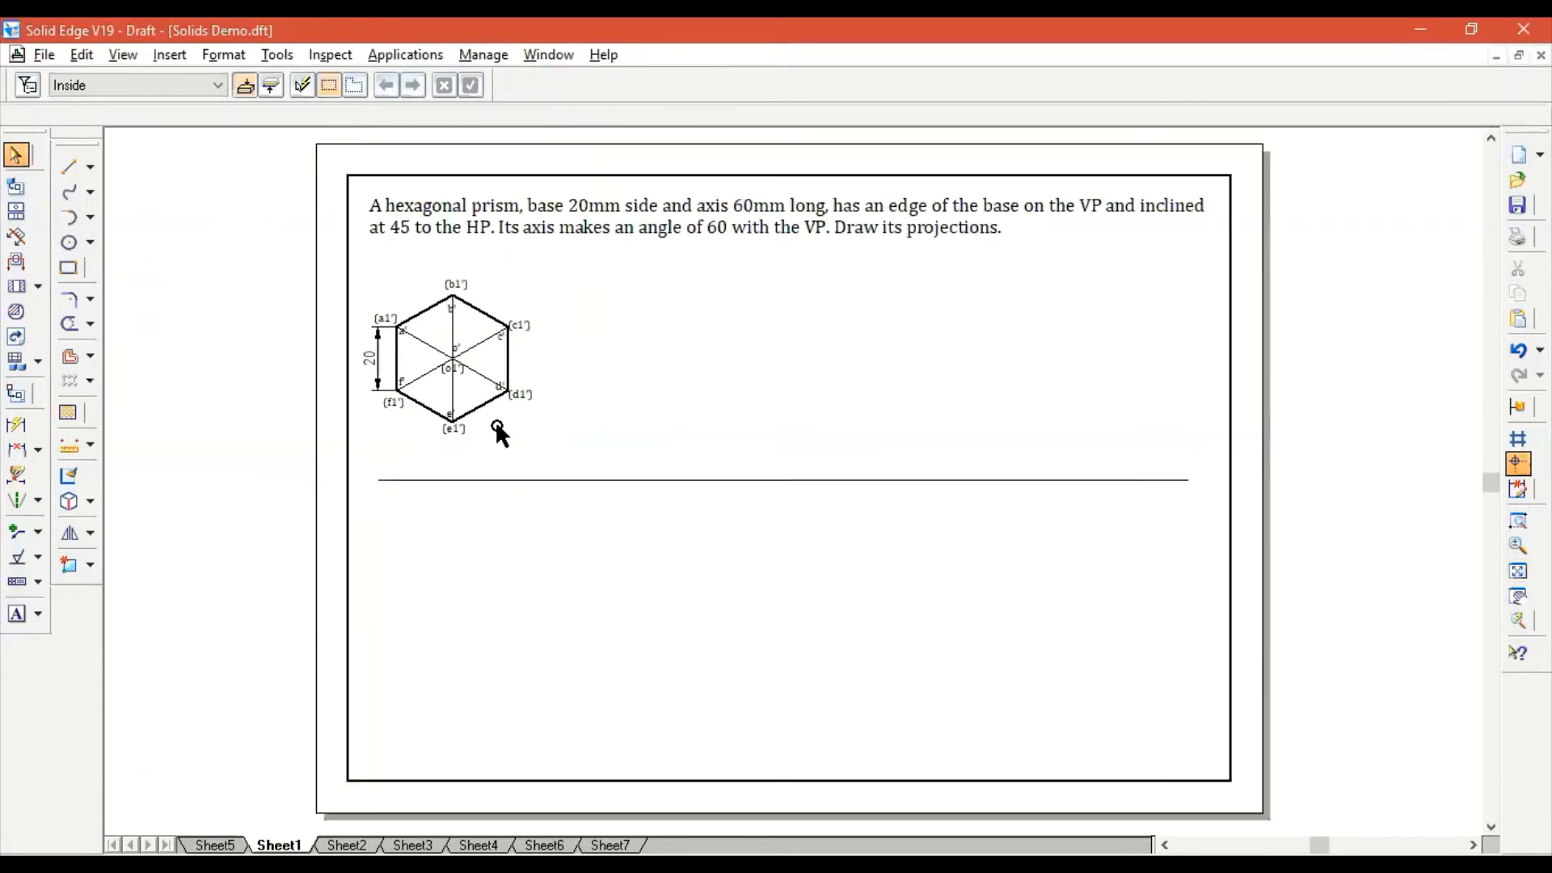
{"action": "left_click", "coordinate": [69, 167]}
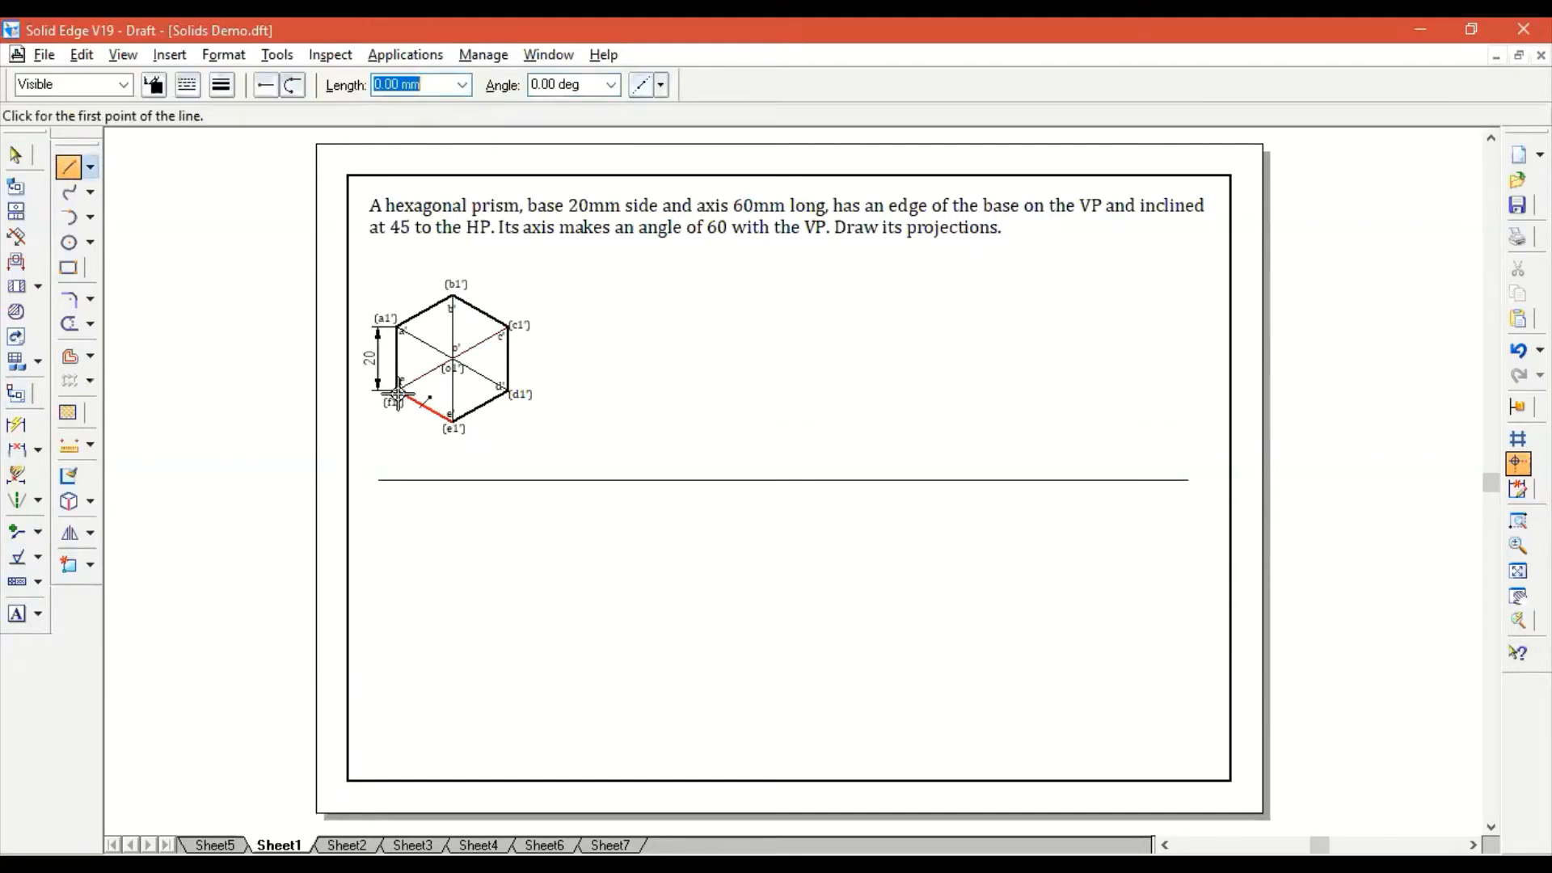
{"action": "left_click", "coordinate": [395, 391]}
{"action": "left_click", "coordinate": [397, 479]}
{"action": "left_click", "coordinate": [451, 424]}
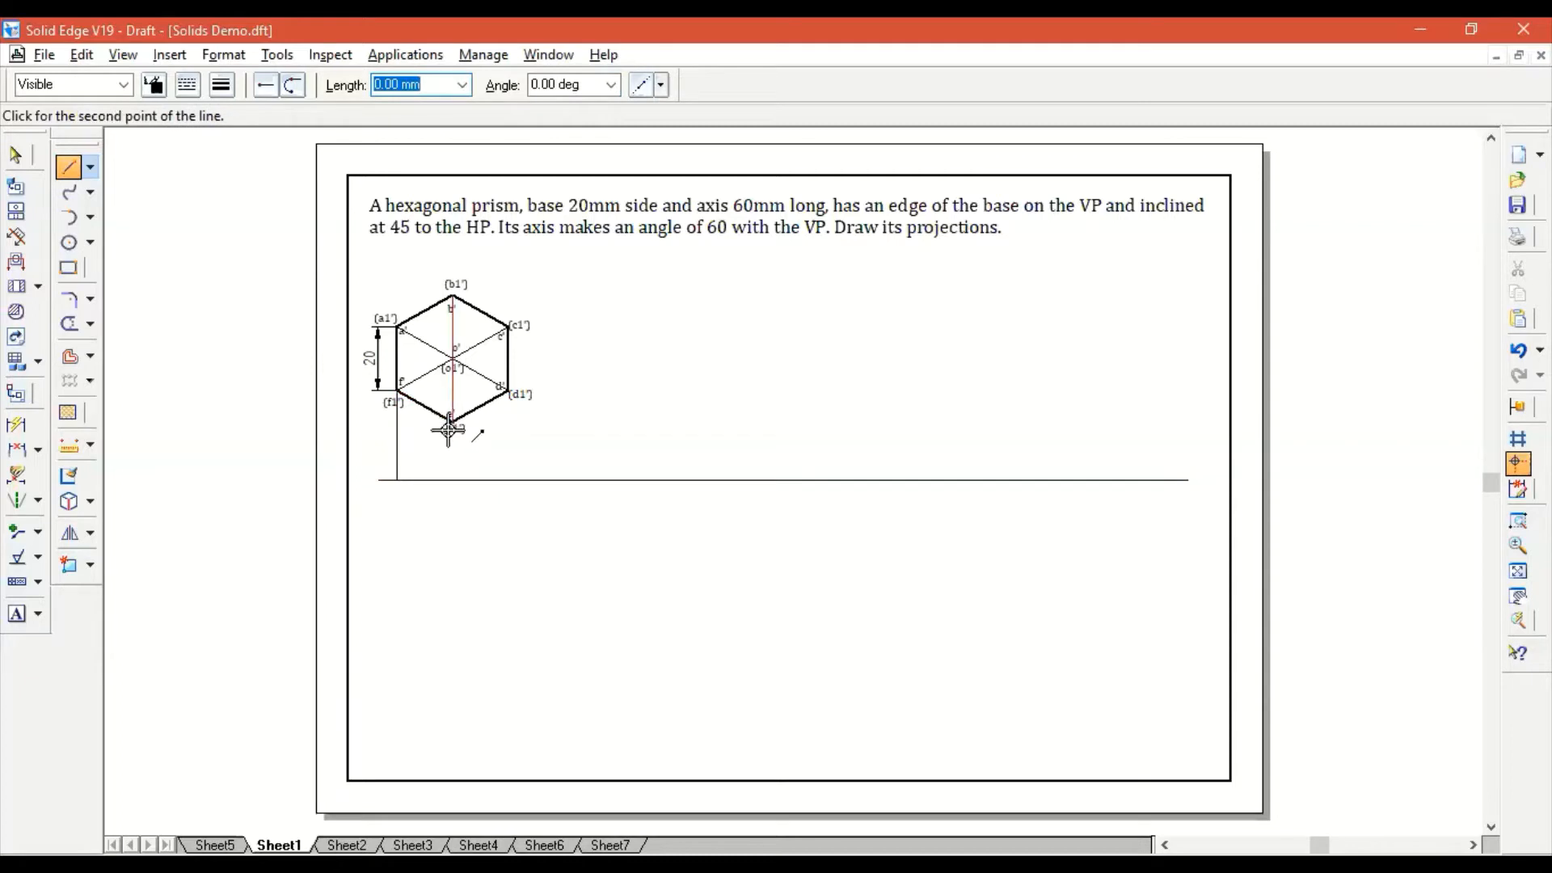
{"action": "left_click", "coordinate": [449, 482]}
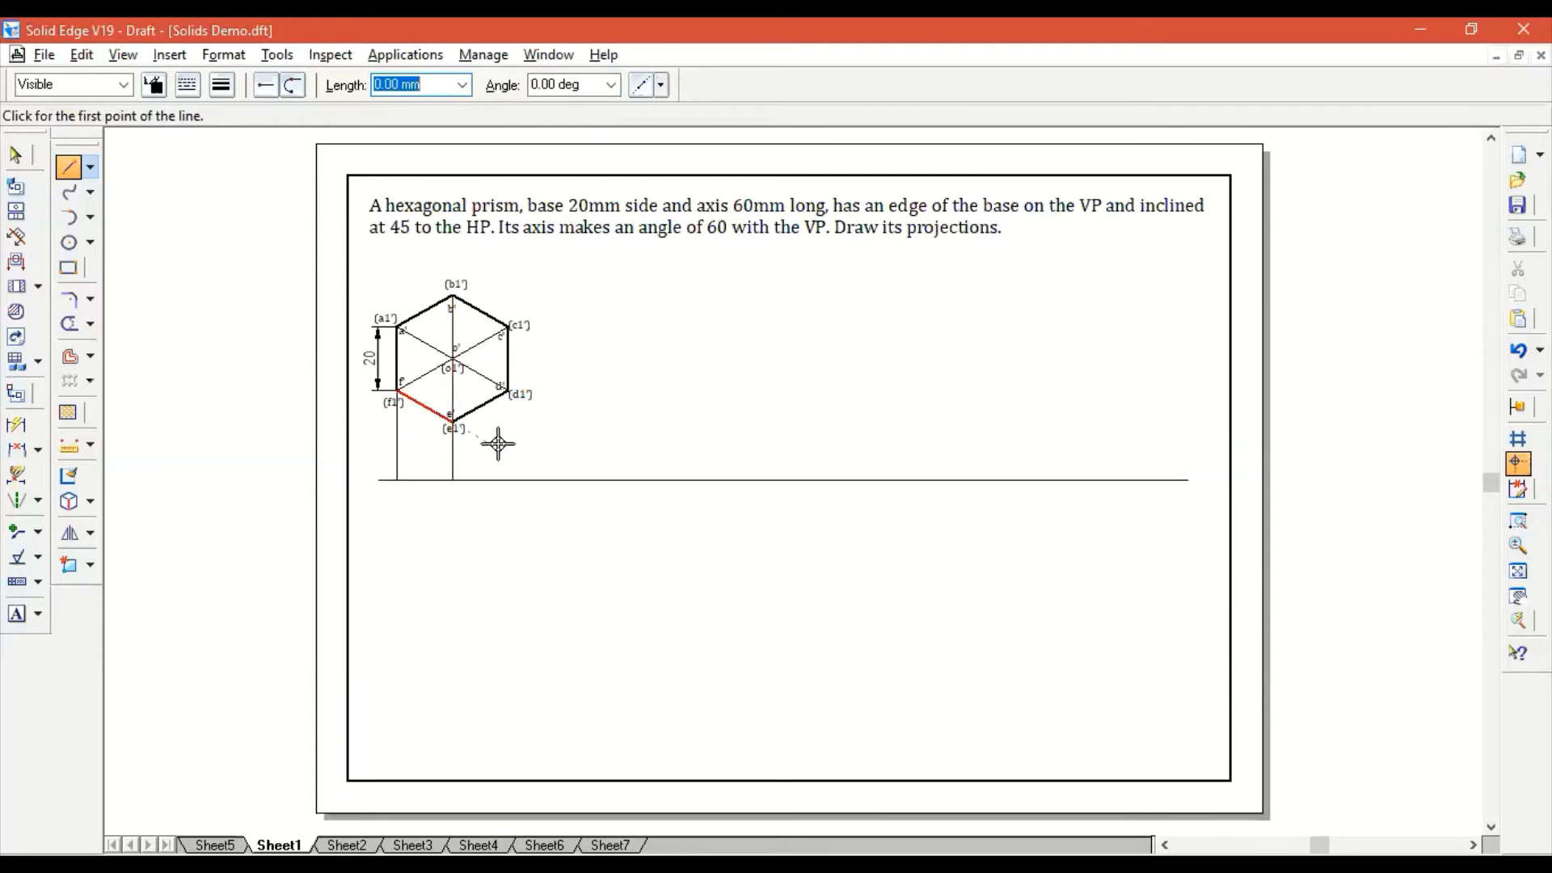
{"action": "left_click", "coordinate": [507, 390]}
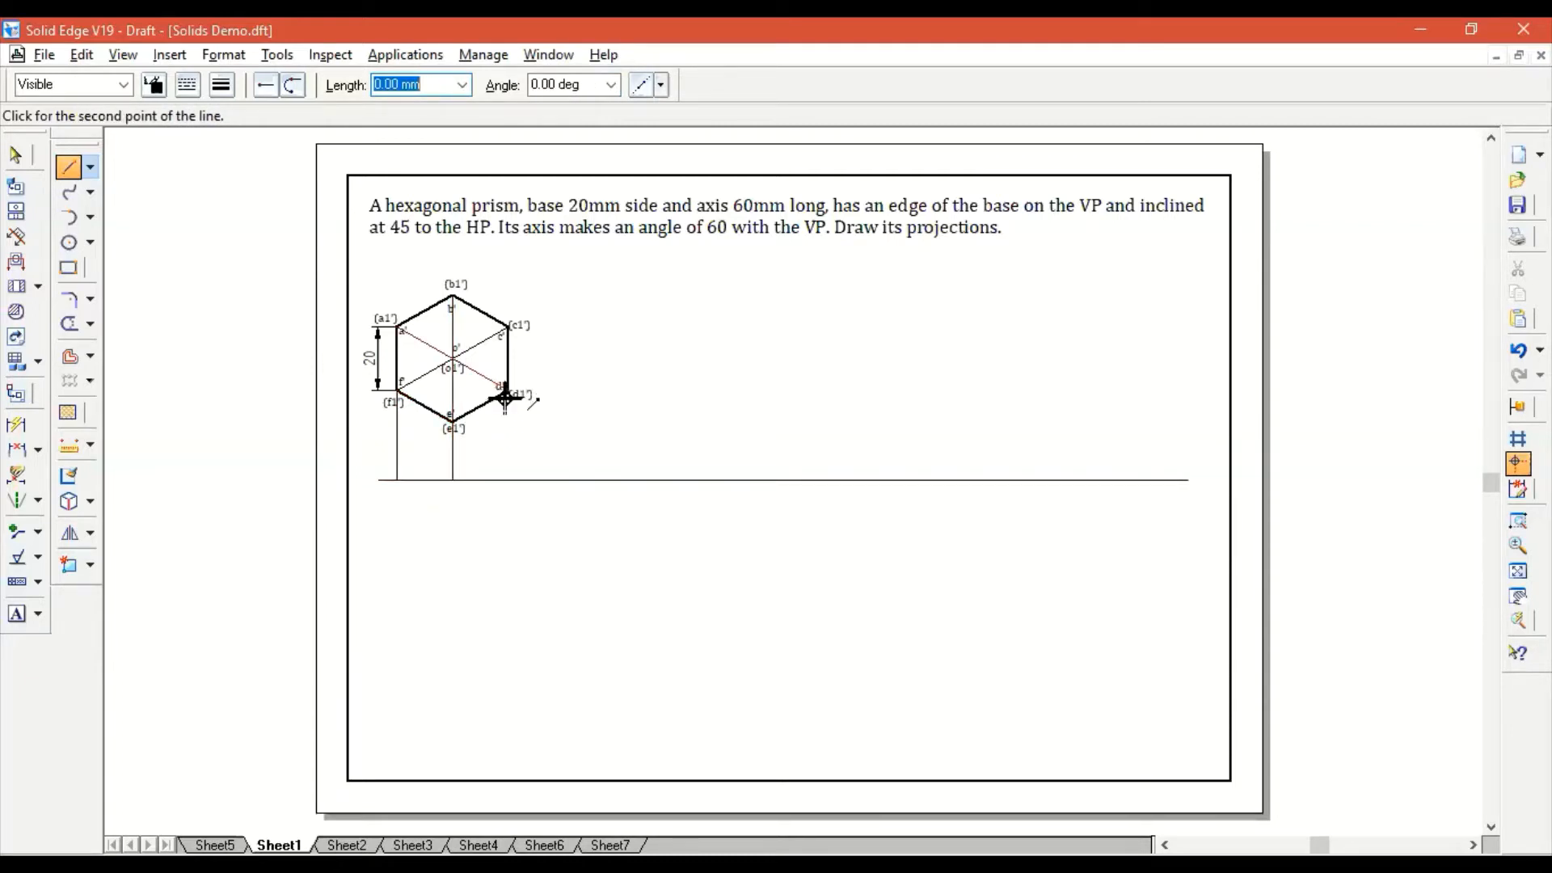
{"action": "left_click", "coordinate": [510, 481]}
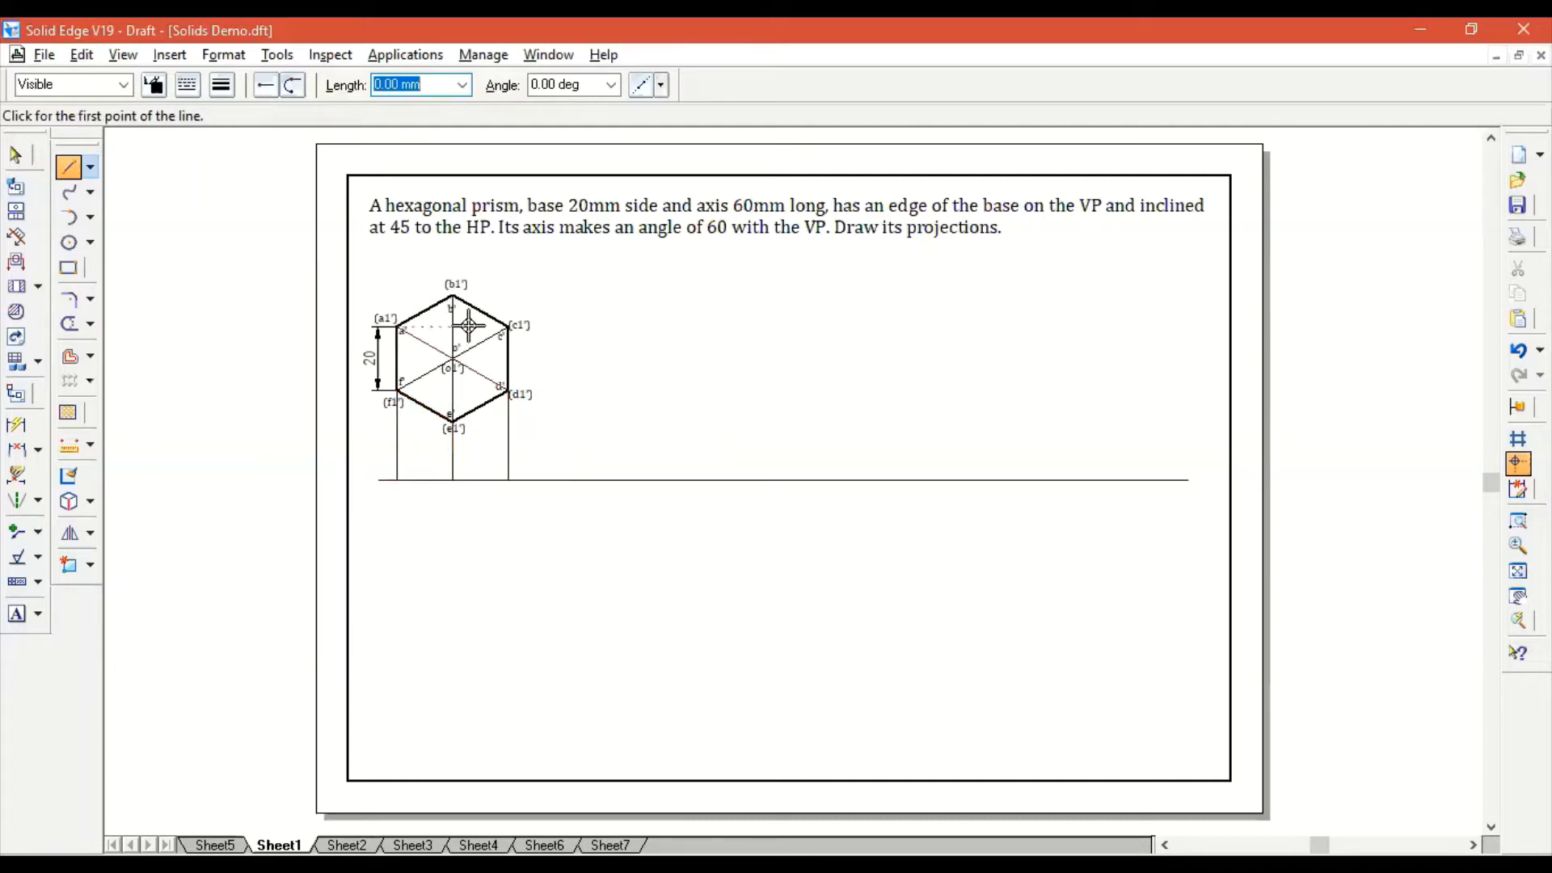
Inspect the middle and right-hand vertical edges of the prism's first top view below the reference line.
{"action": "scroll", "coordinate": [450, 348], "scroll_direction": "up", "scroll_amount": 3}
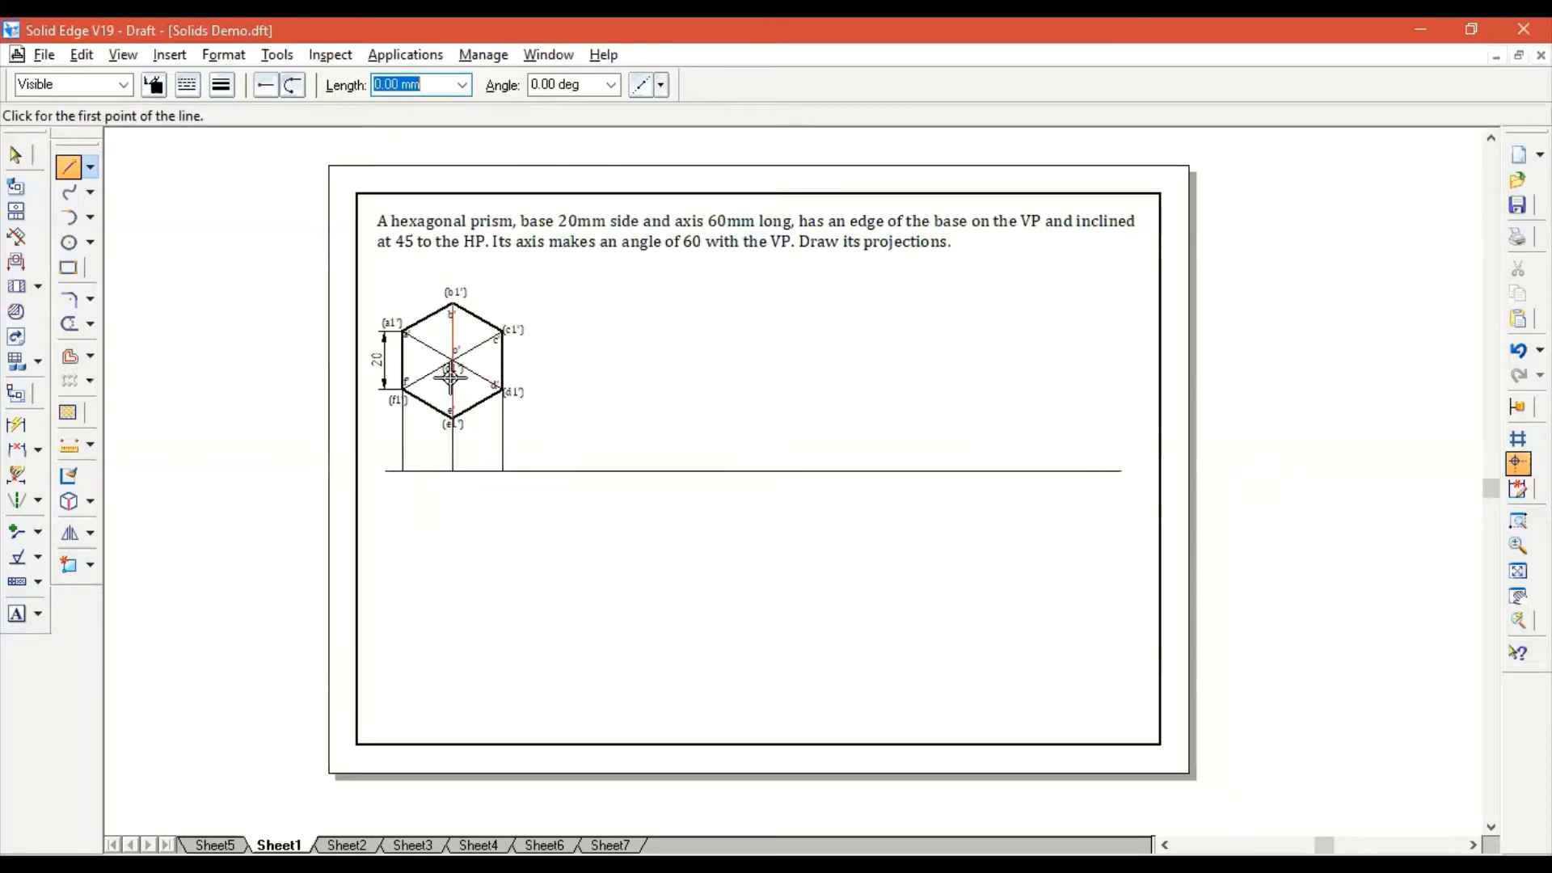
{"action": "scroll", "coordinate": [451, 376], "scroll_direction": "up", "scroll_amount": 1}
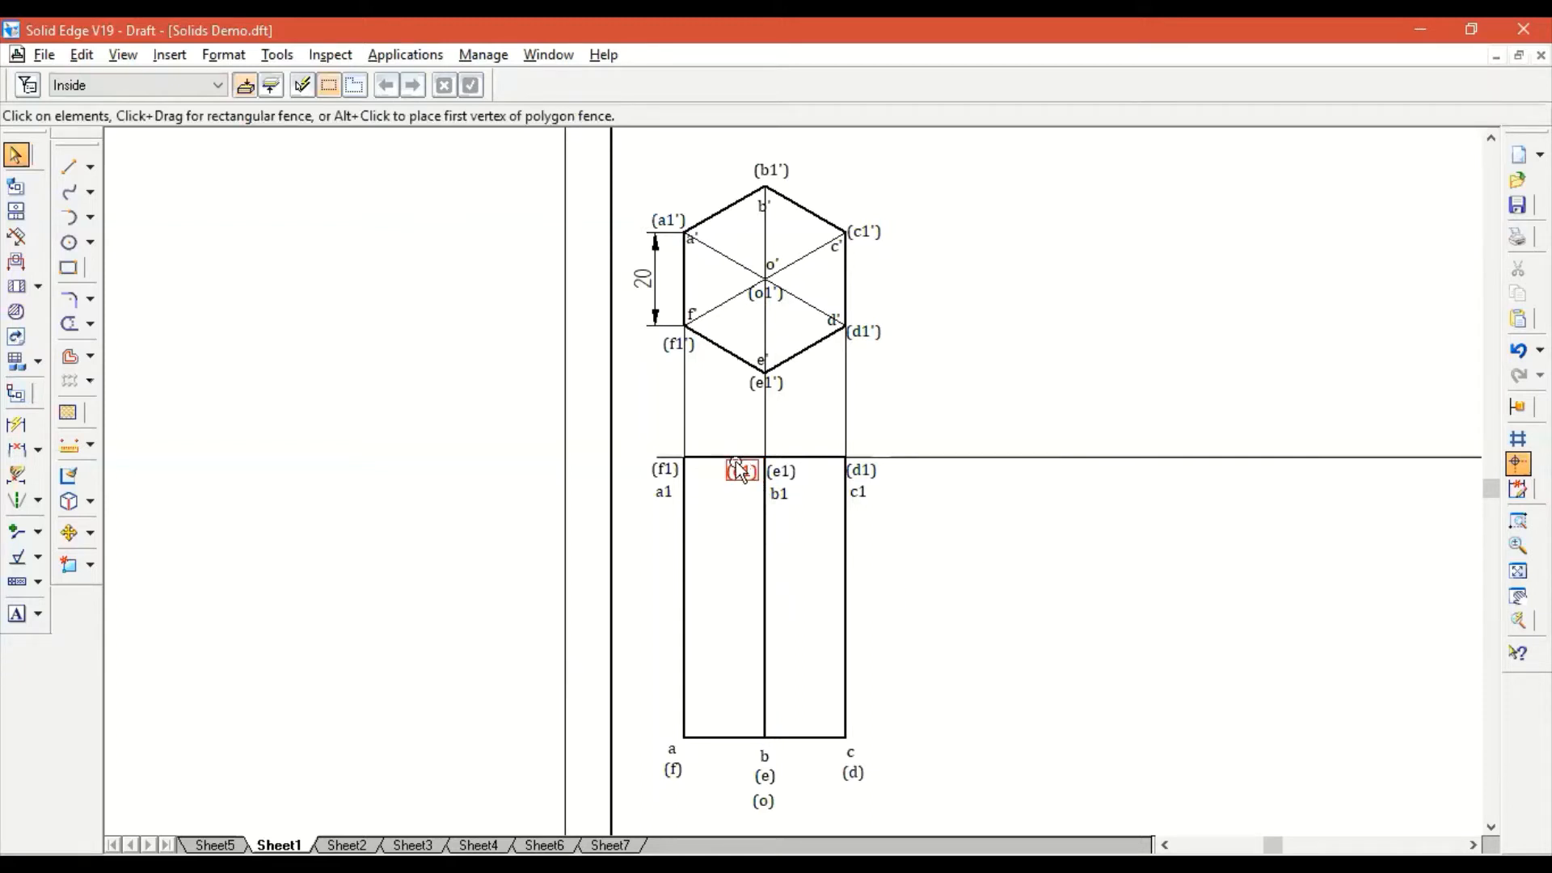
{"action": "left_click", "coordinate": [763, 573]}
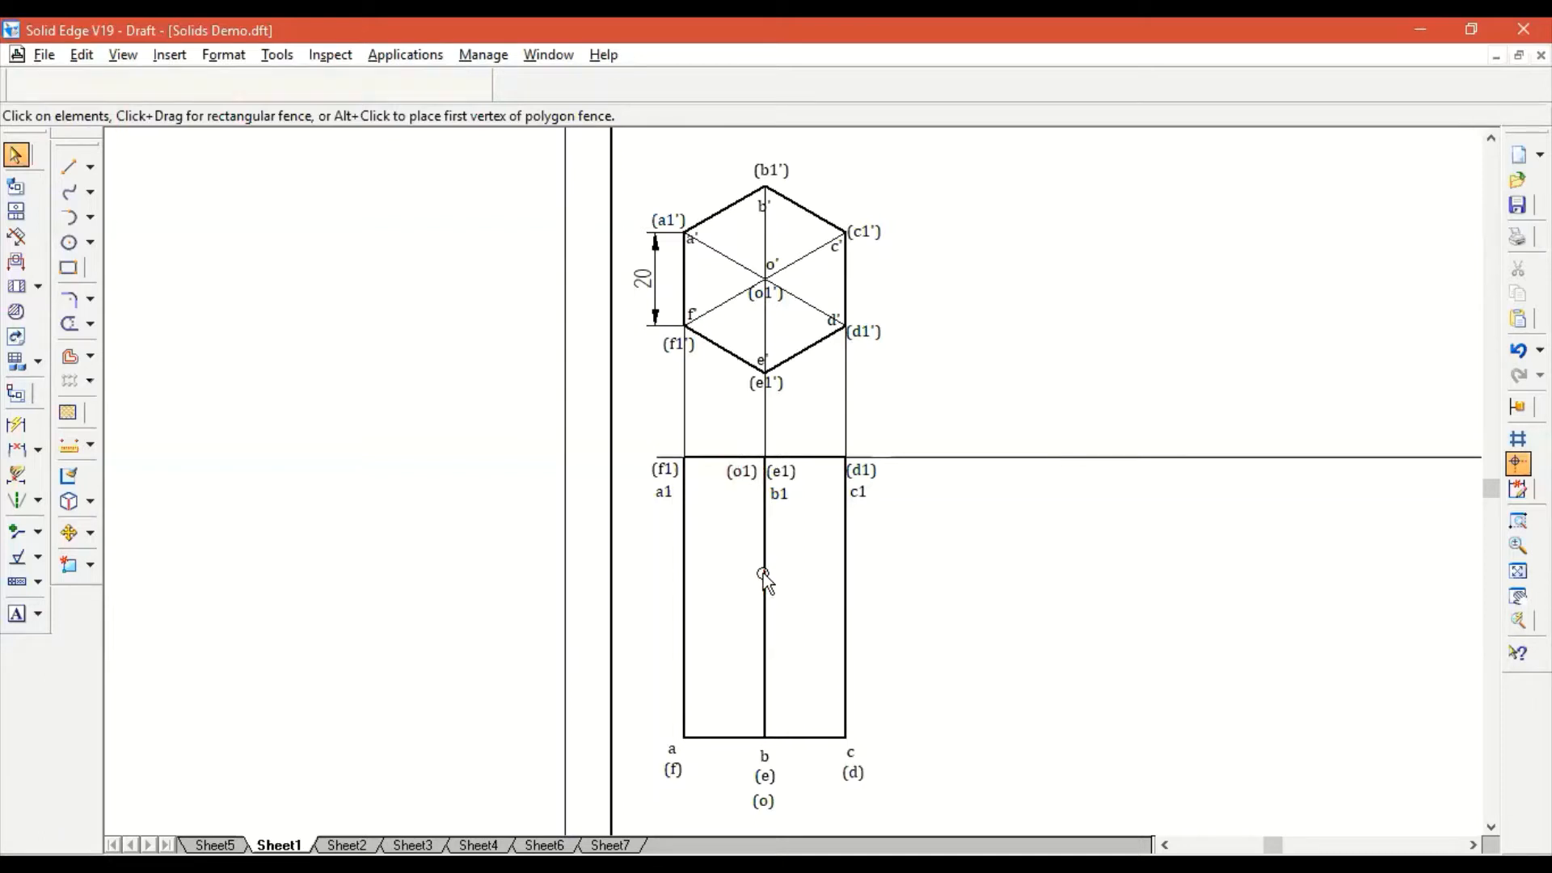
{"action": "left_click", "coordinate": [763, 574]}
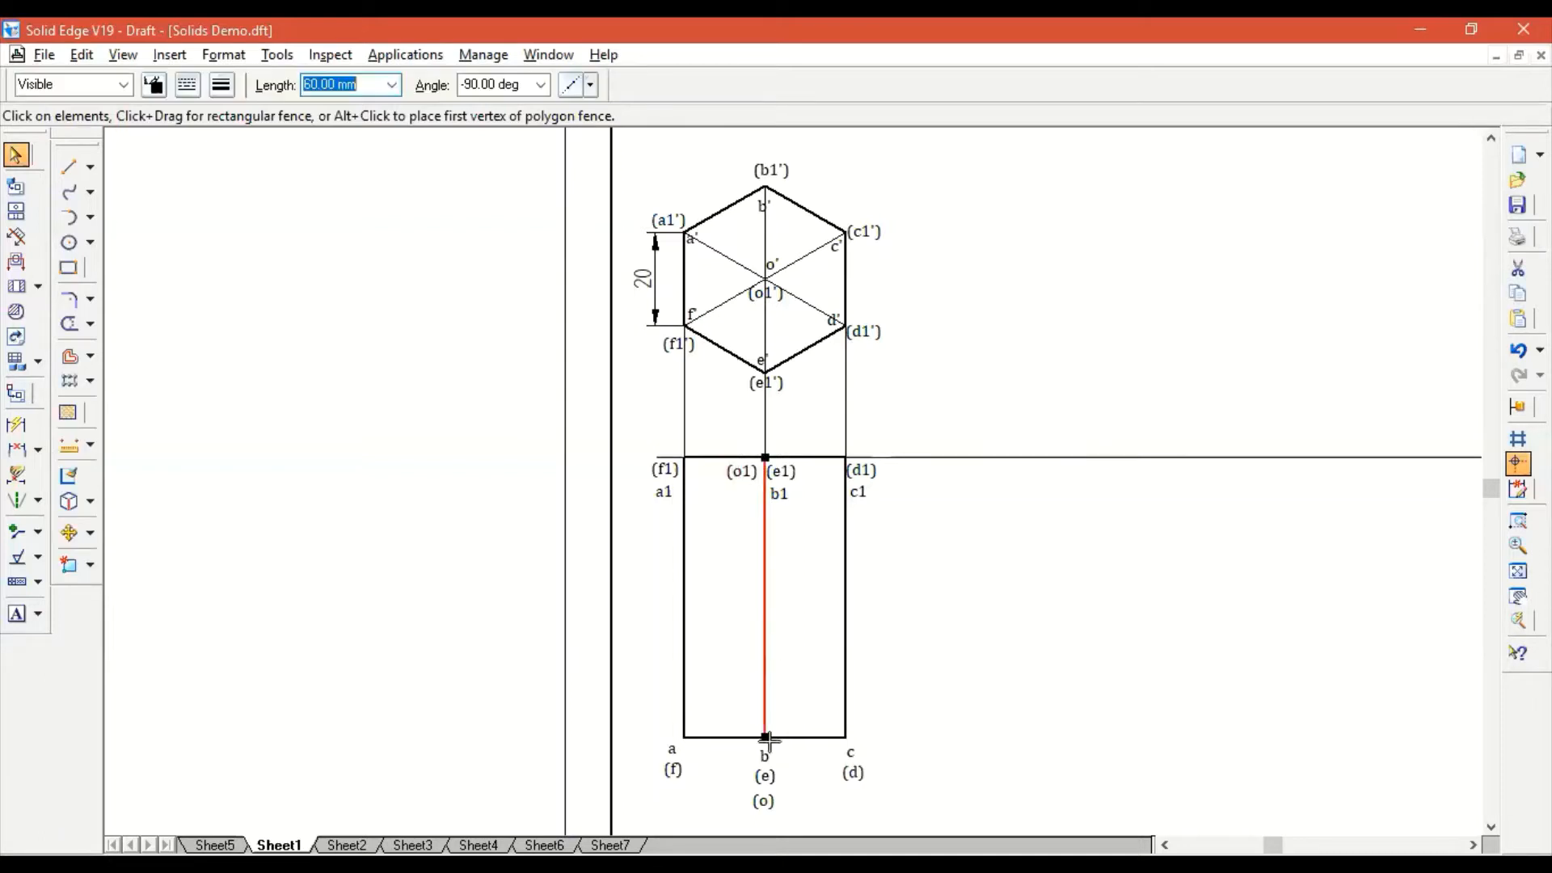
{"action": "left_click", "coordinate": [843, 572]}
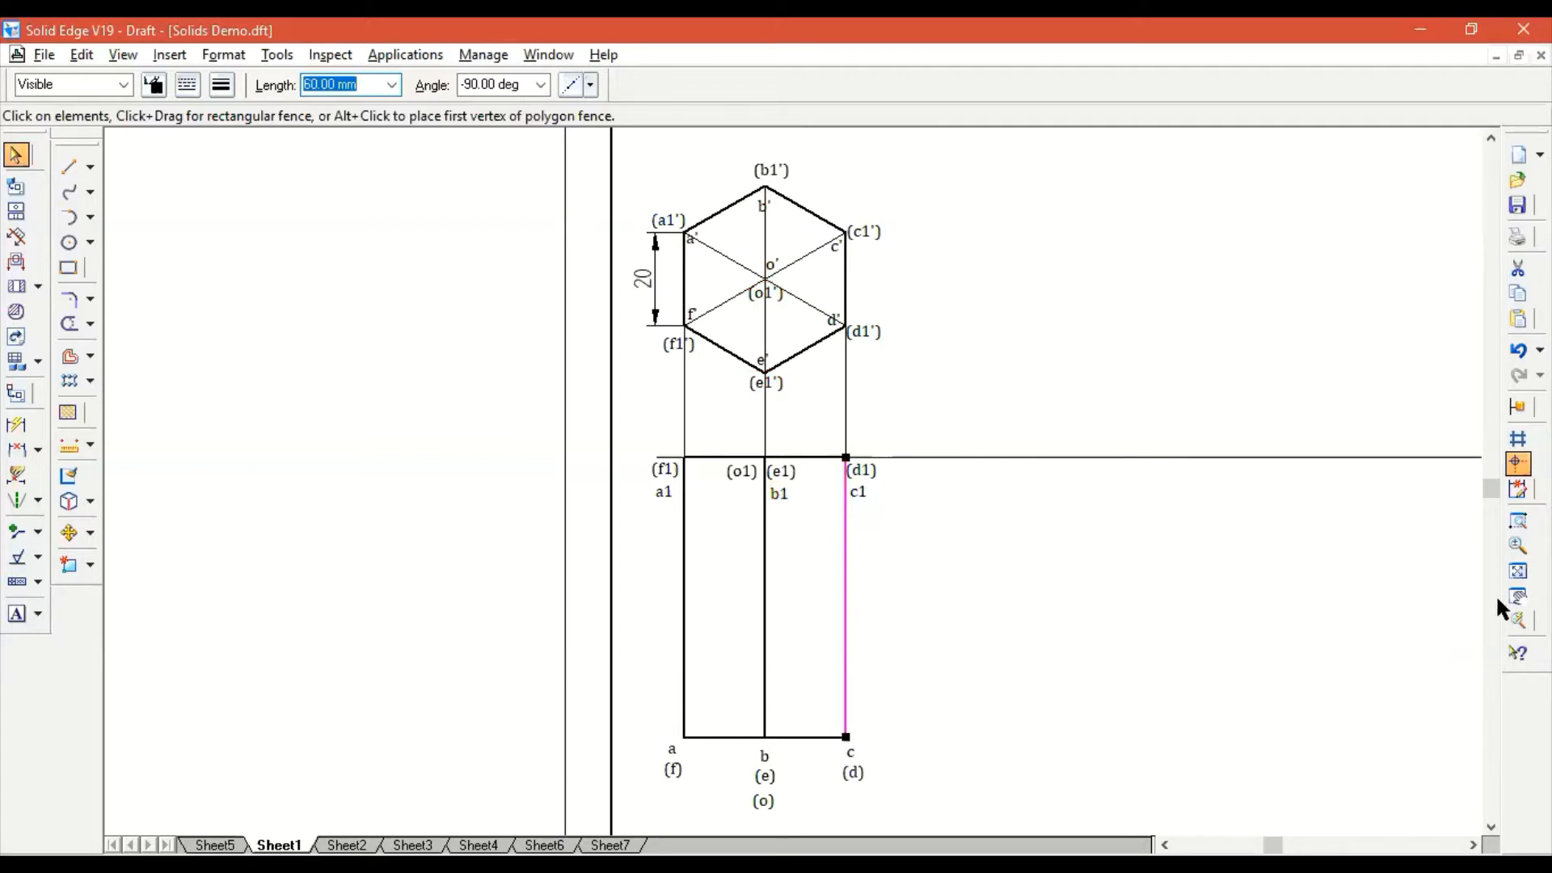
{"action": "left_click", "coordinate": [1518, 571]}
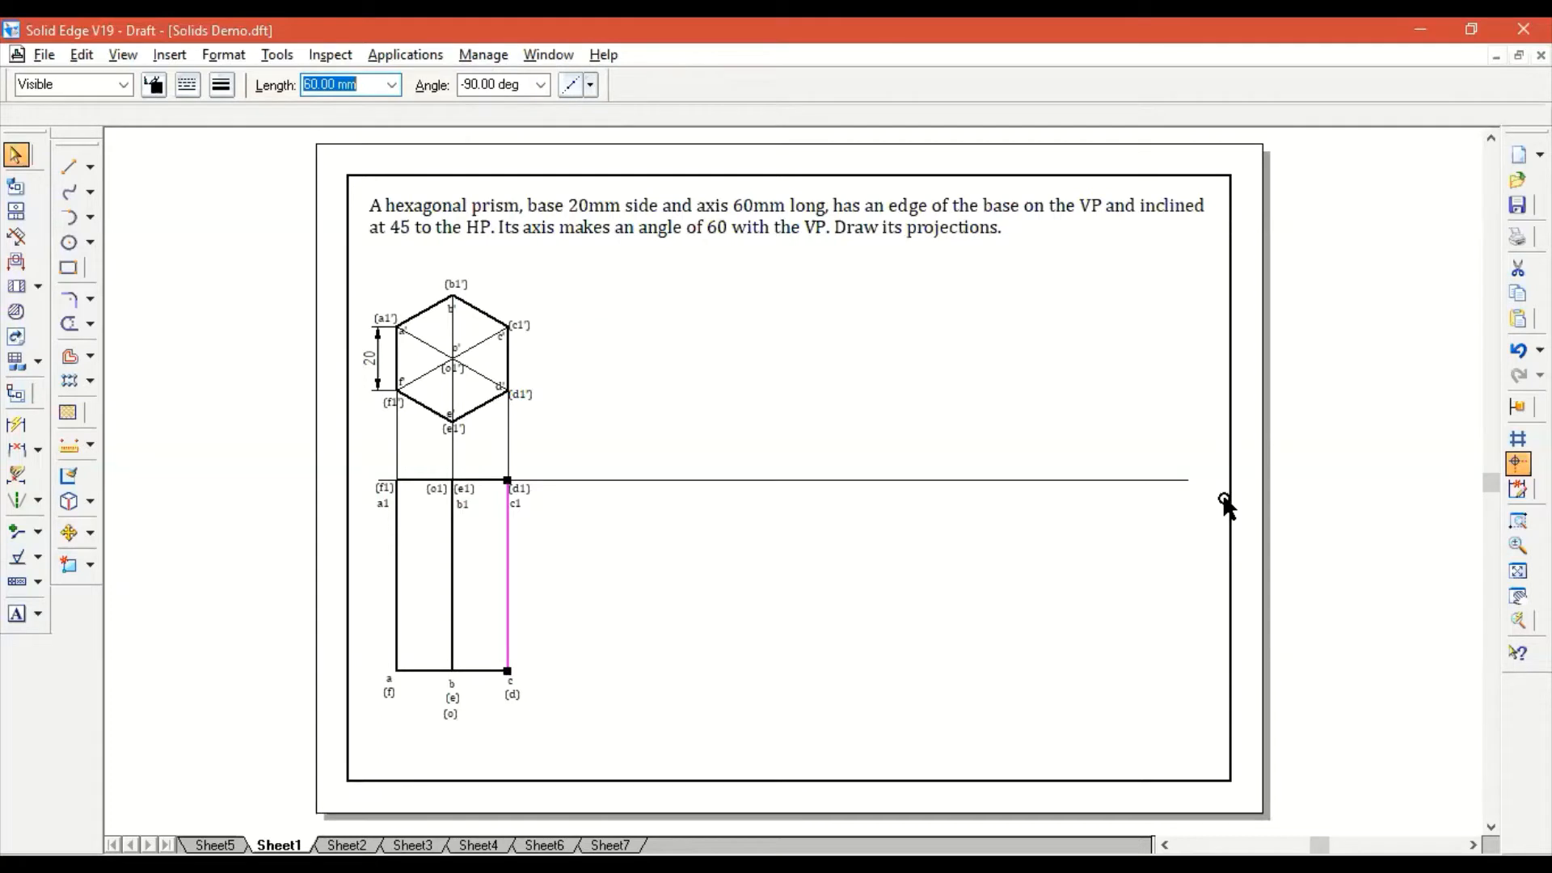
{"action": "key", "text": "Escape"}
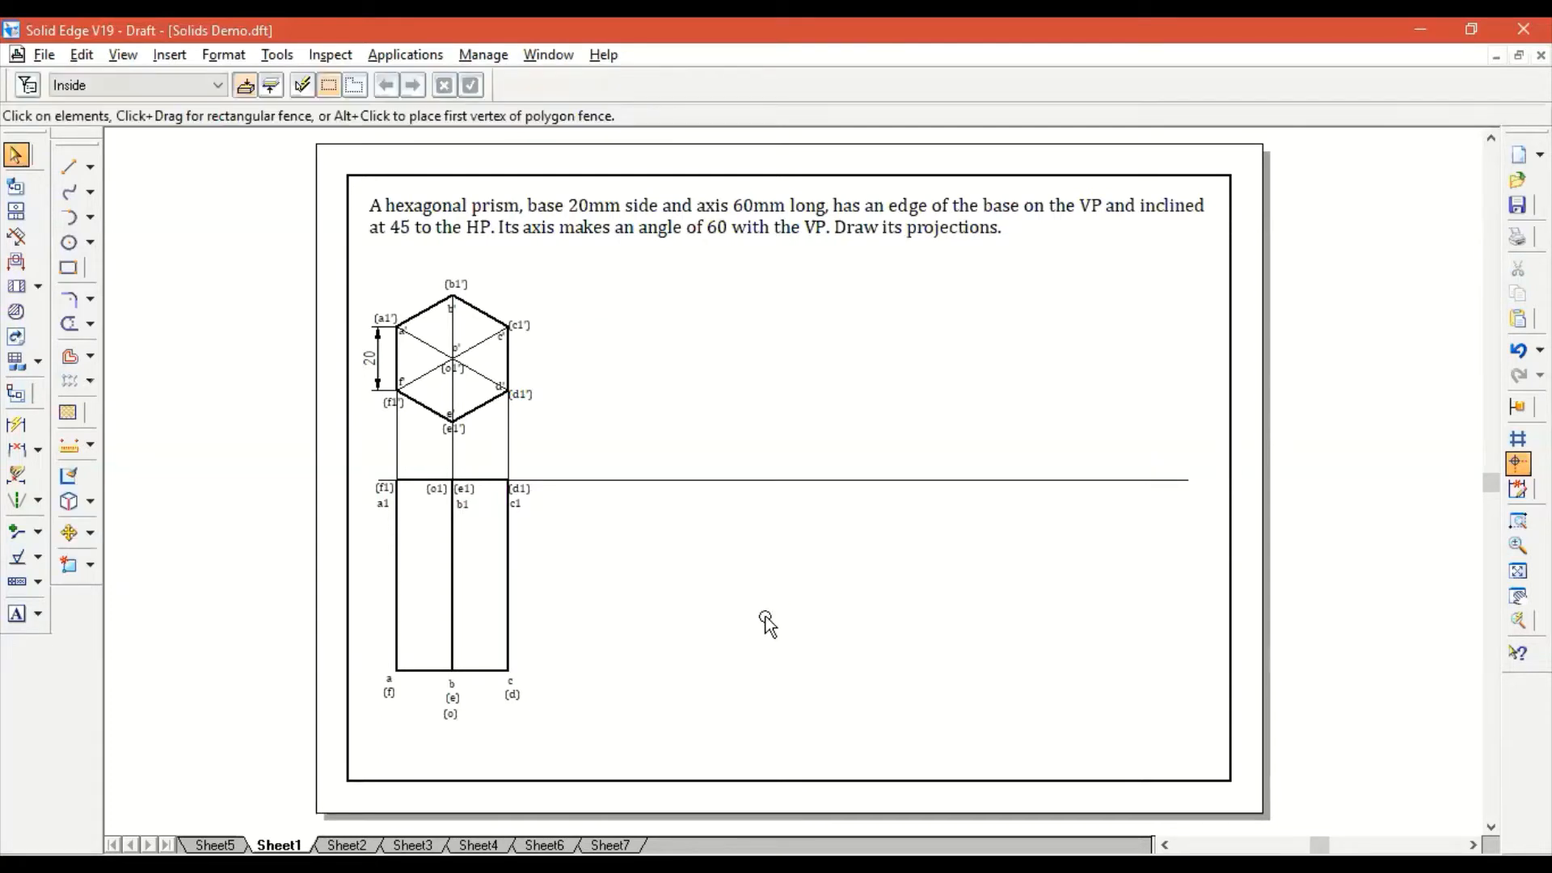
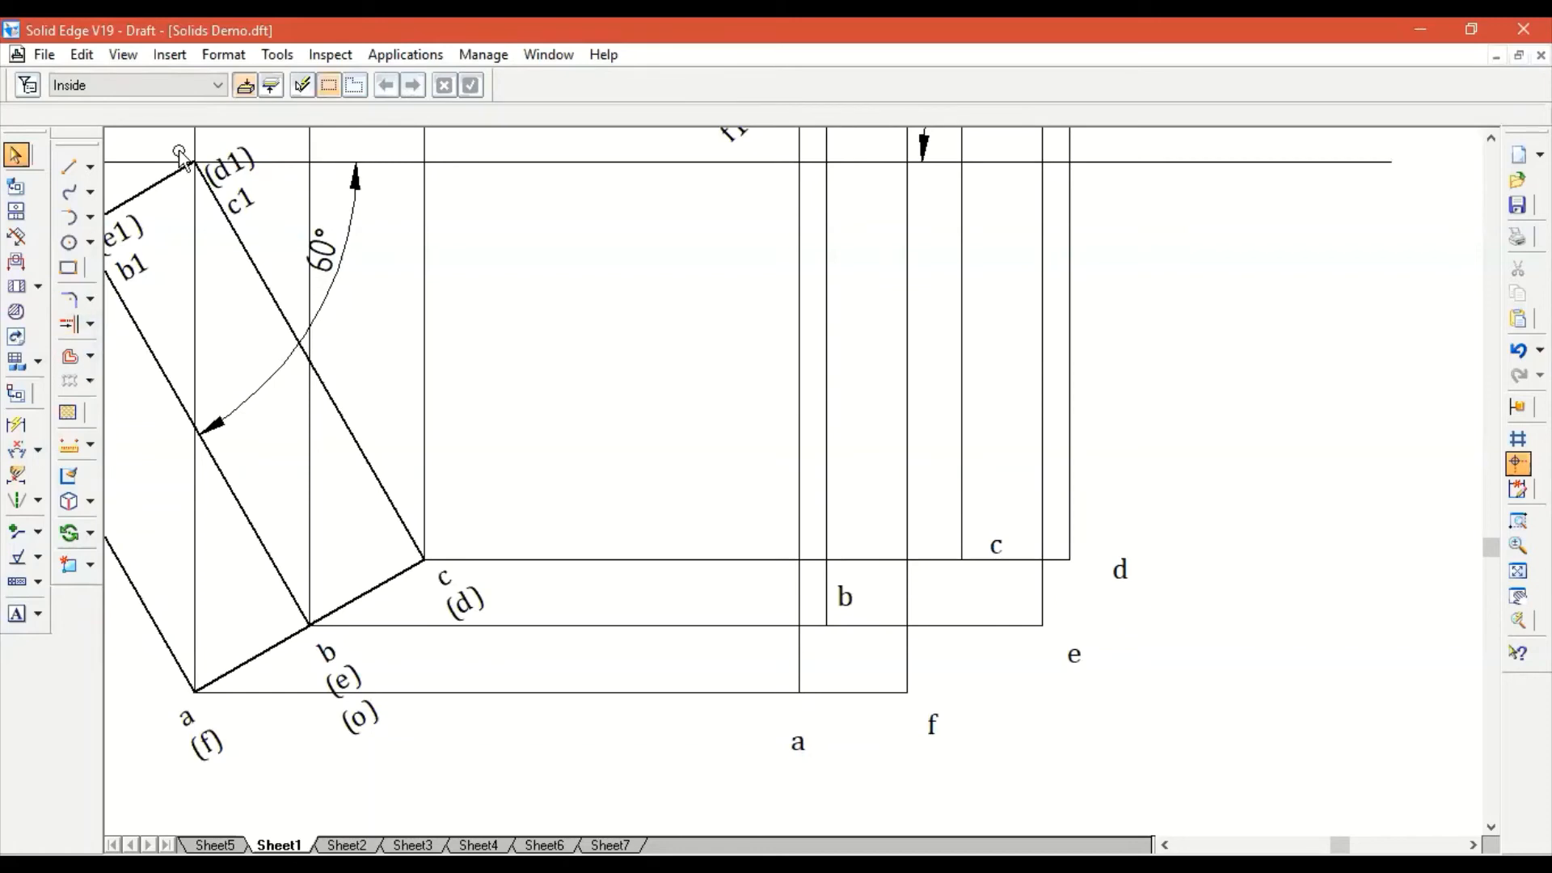
Draw the closed base outline through points a, b, c, d, e and f of the final top view with a 0.50 mm line width.
{"action": "left_click", "coordinate": [68, 167]}
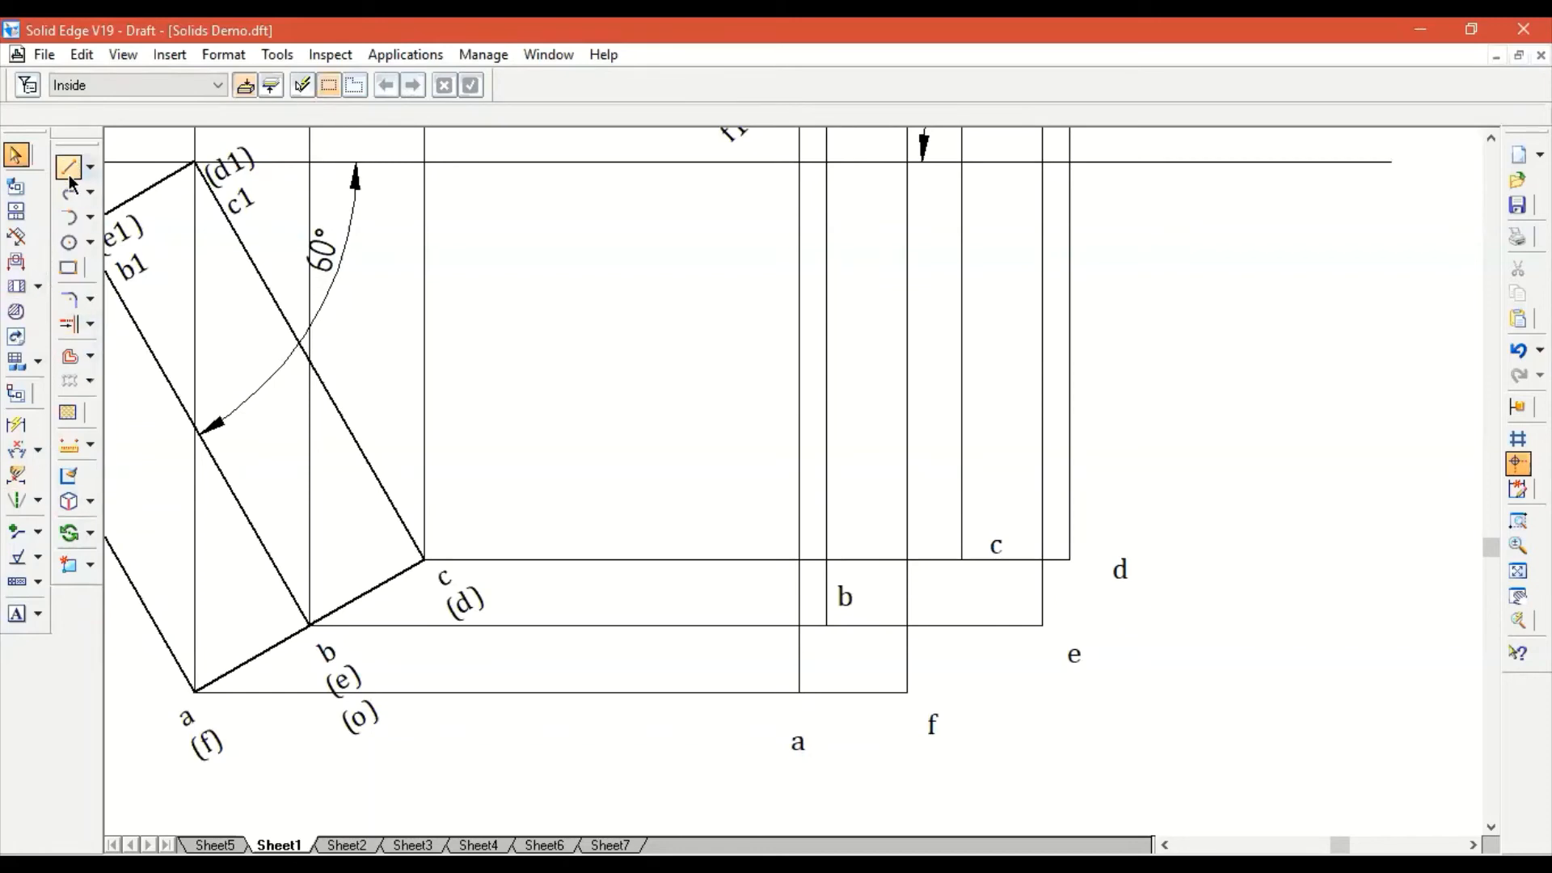
{"action": "left_click", "coordinate": [215, 87]}
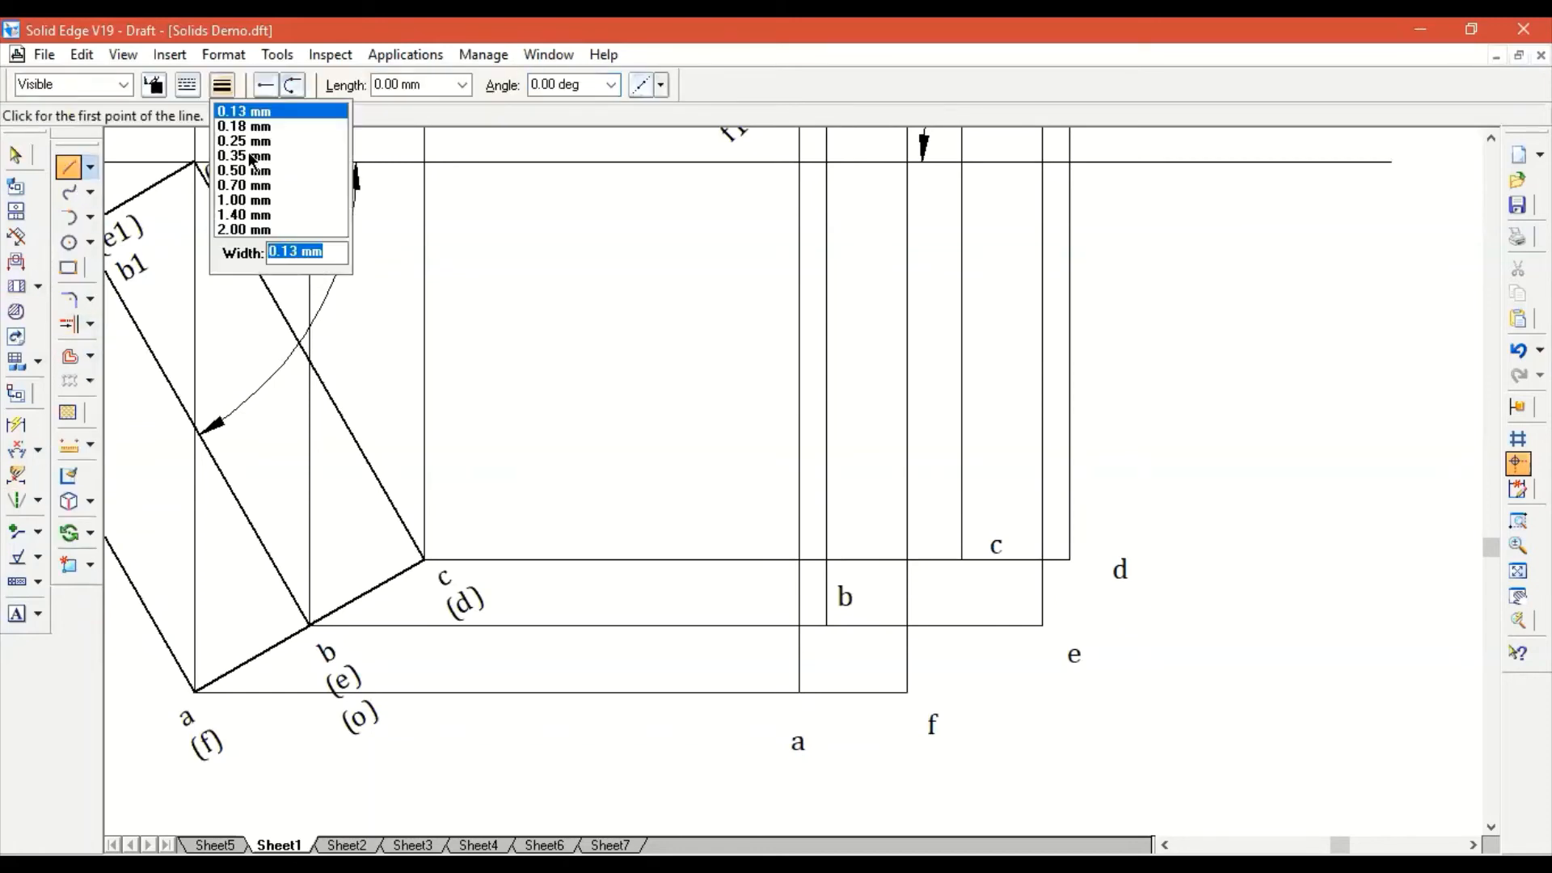
{"action": "left_click", "coordinate": [252, 170]}
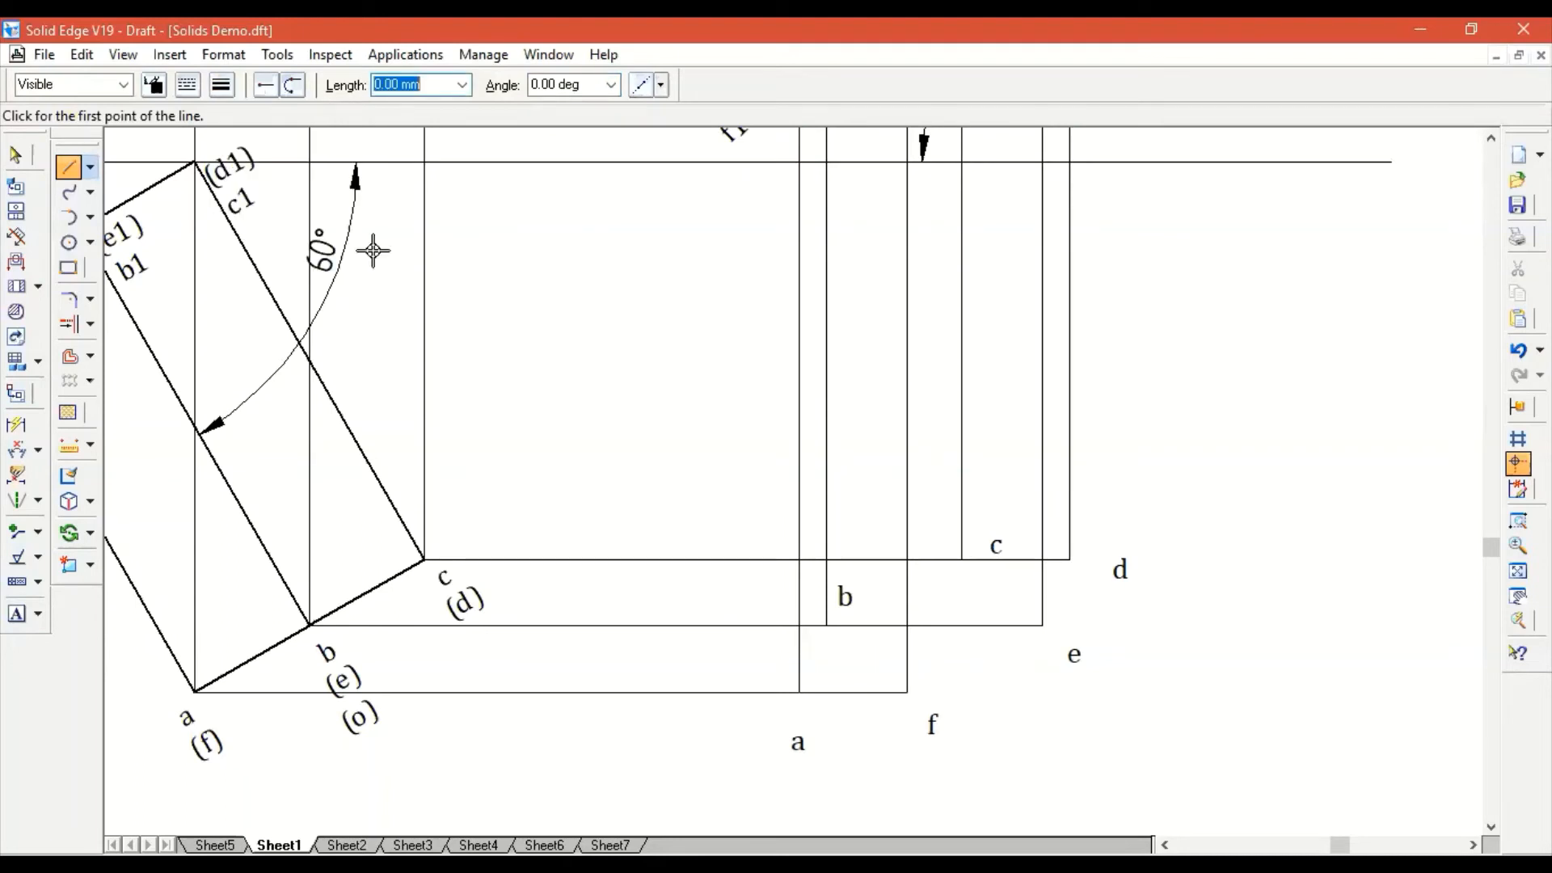
{"action": "left_click", "coordinate": [196, 94]}
{"action": "left_click", "coordinate": [209, 121]}
{"action": "left_click", "coordinate": [799, 692]}
{"action": "left_click", "coordinate": [826, 625]}
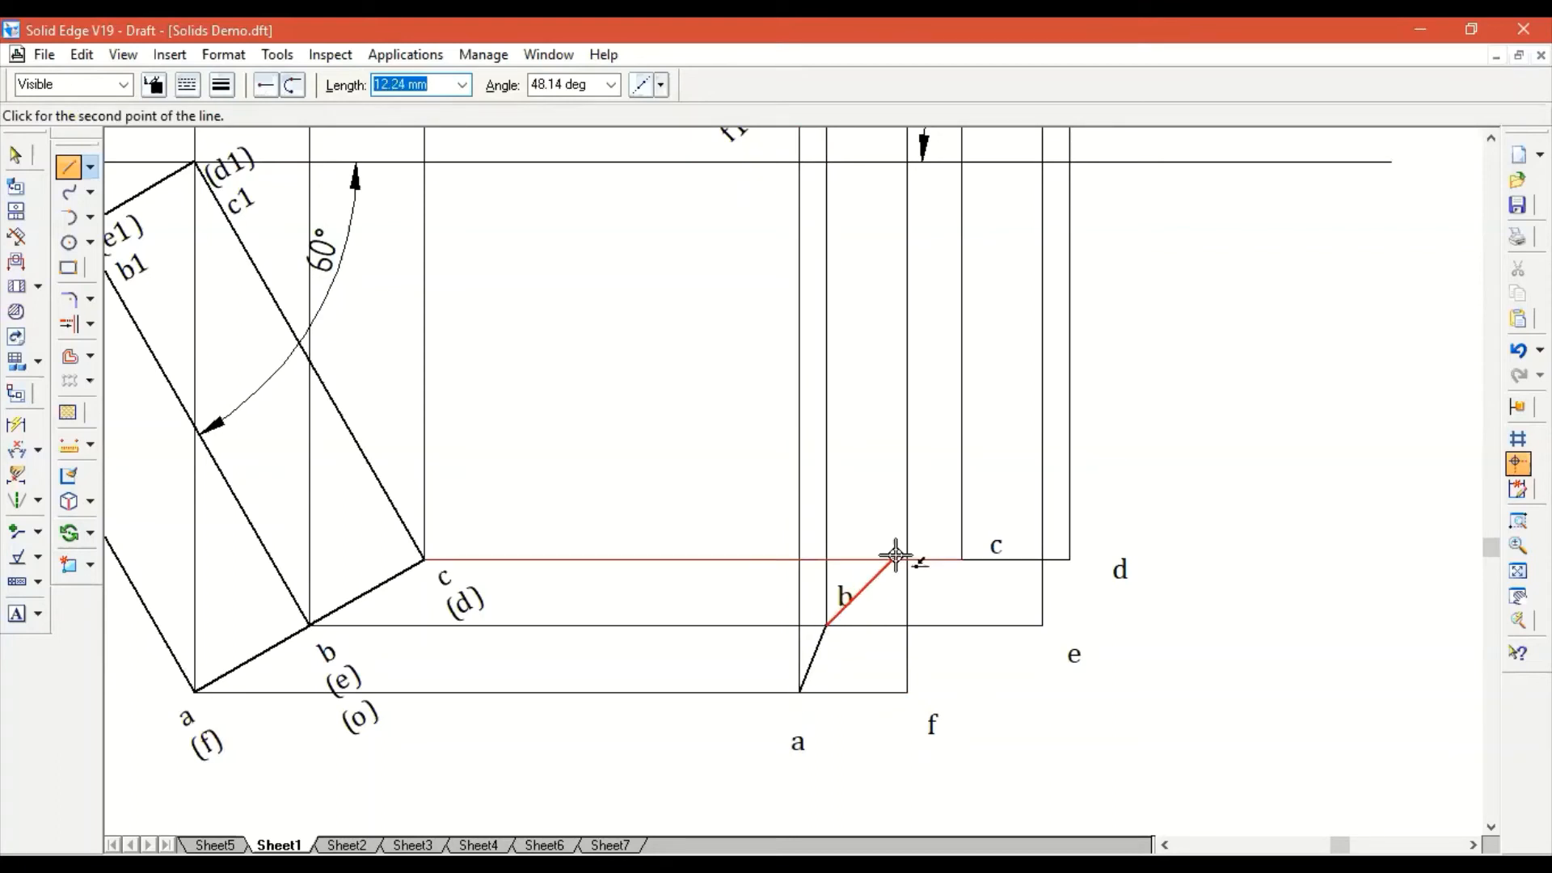
{"action": "left_click", "coordinate": [962, 559]}
{"action": "left_click", "coordinate": [1068, 570]}
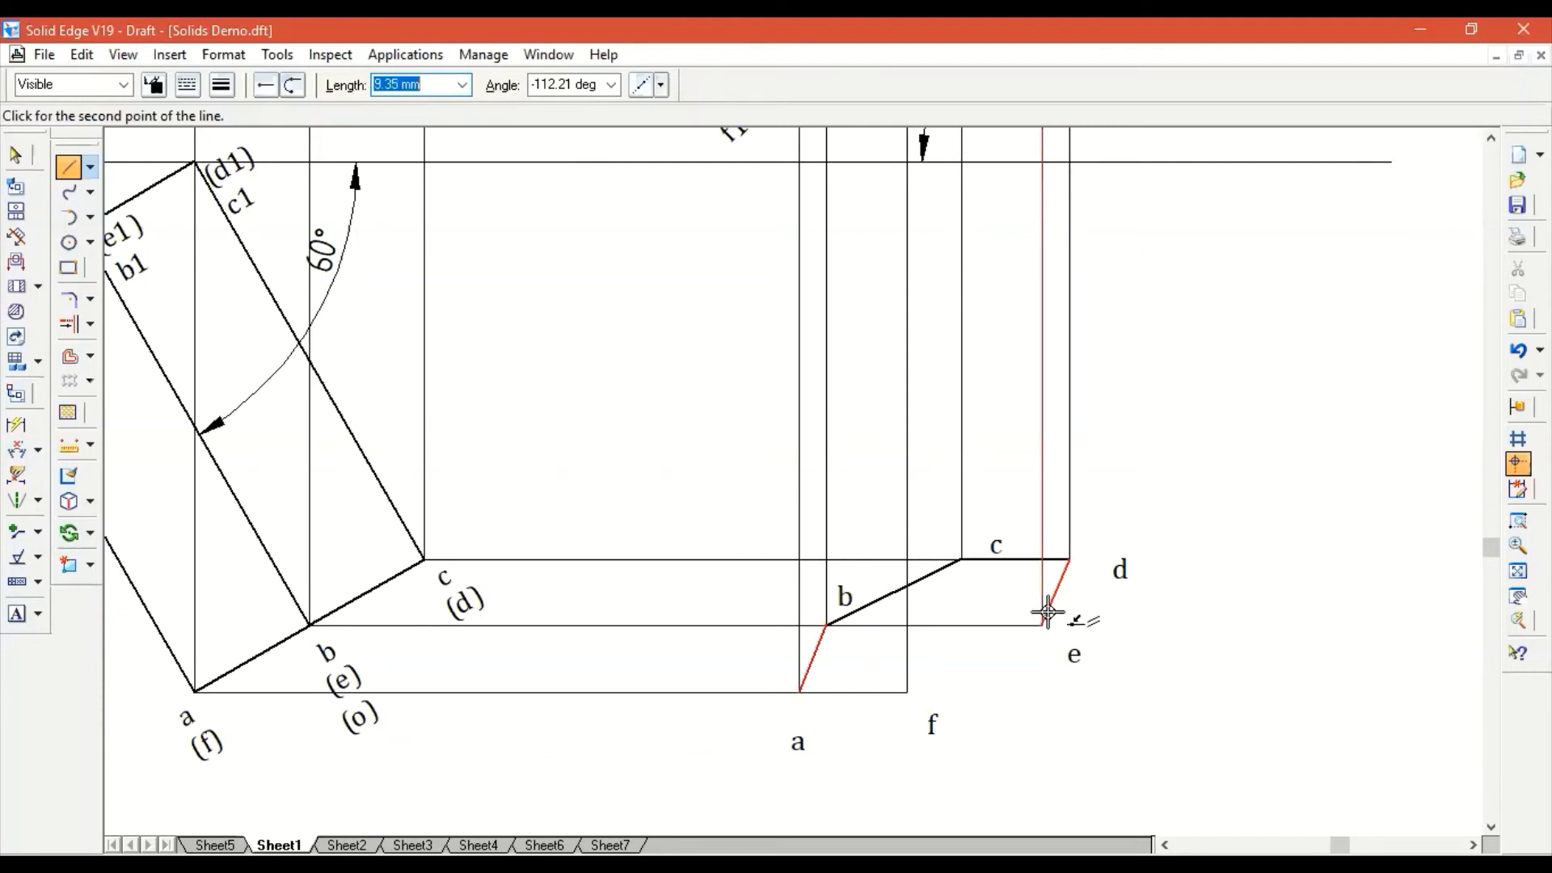
{"action": "left_click", "coordinate": [1044, 625]}
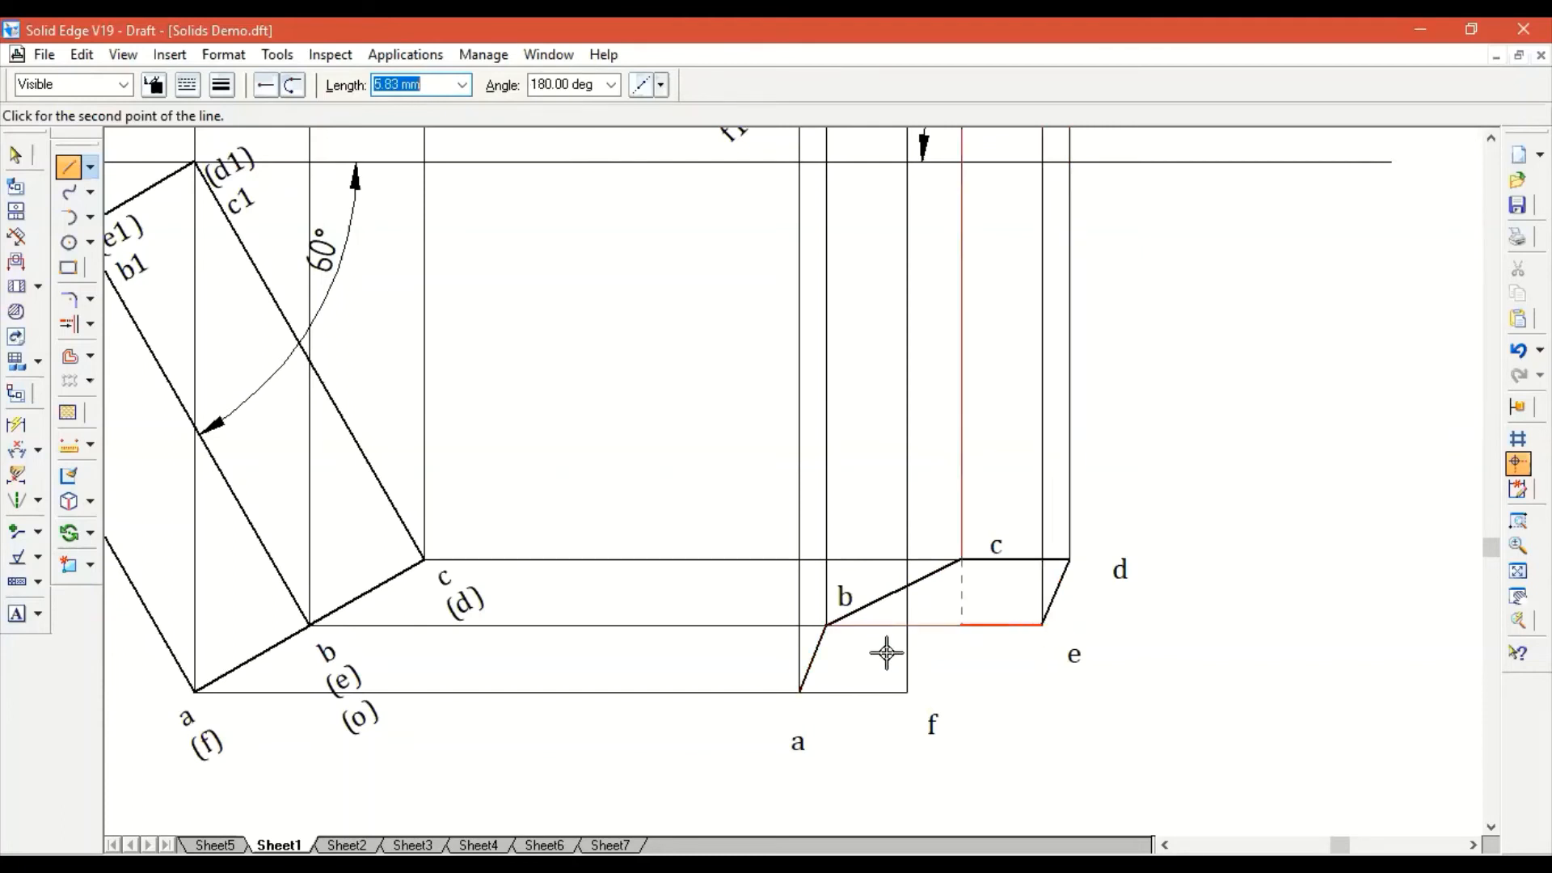
{"action": "left_click", "coordinate": [906, 692]}
{"action": "left_click", "coordinate": [802, 689]}
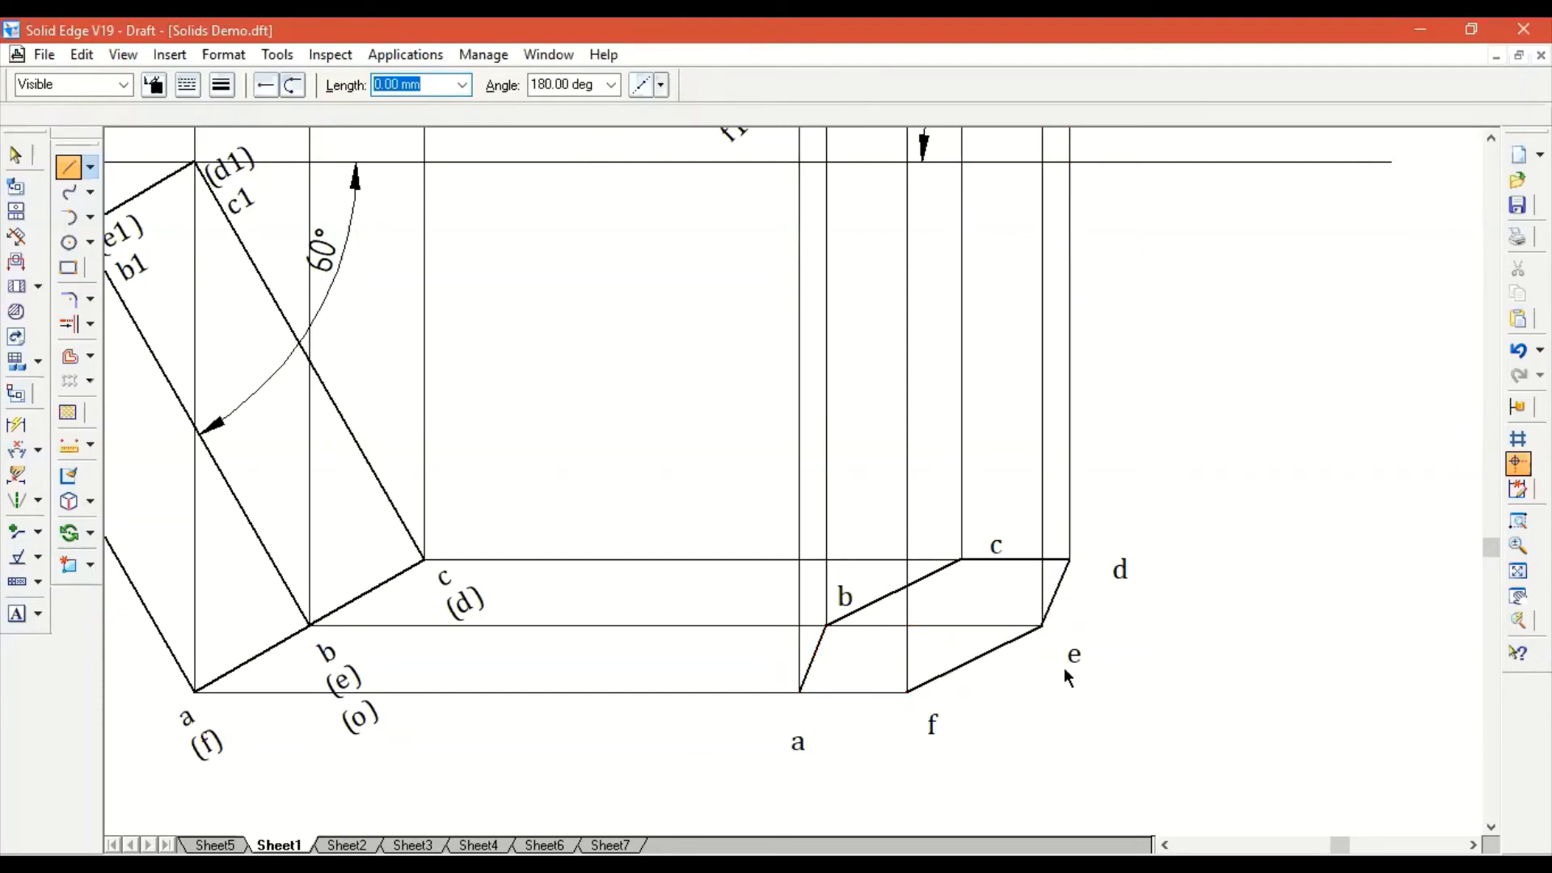
Draw a 0.13 mm vertical projector down from a1' in the final front view and a horizontal one joining it to the tilted top view's (f1) a1 corner.
{"action": "key", "text": "Escape"}
{"action": "left_click", "coordinate": [1519, 573]}
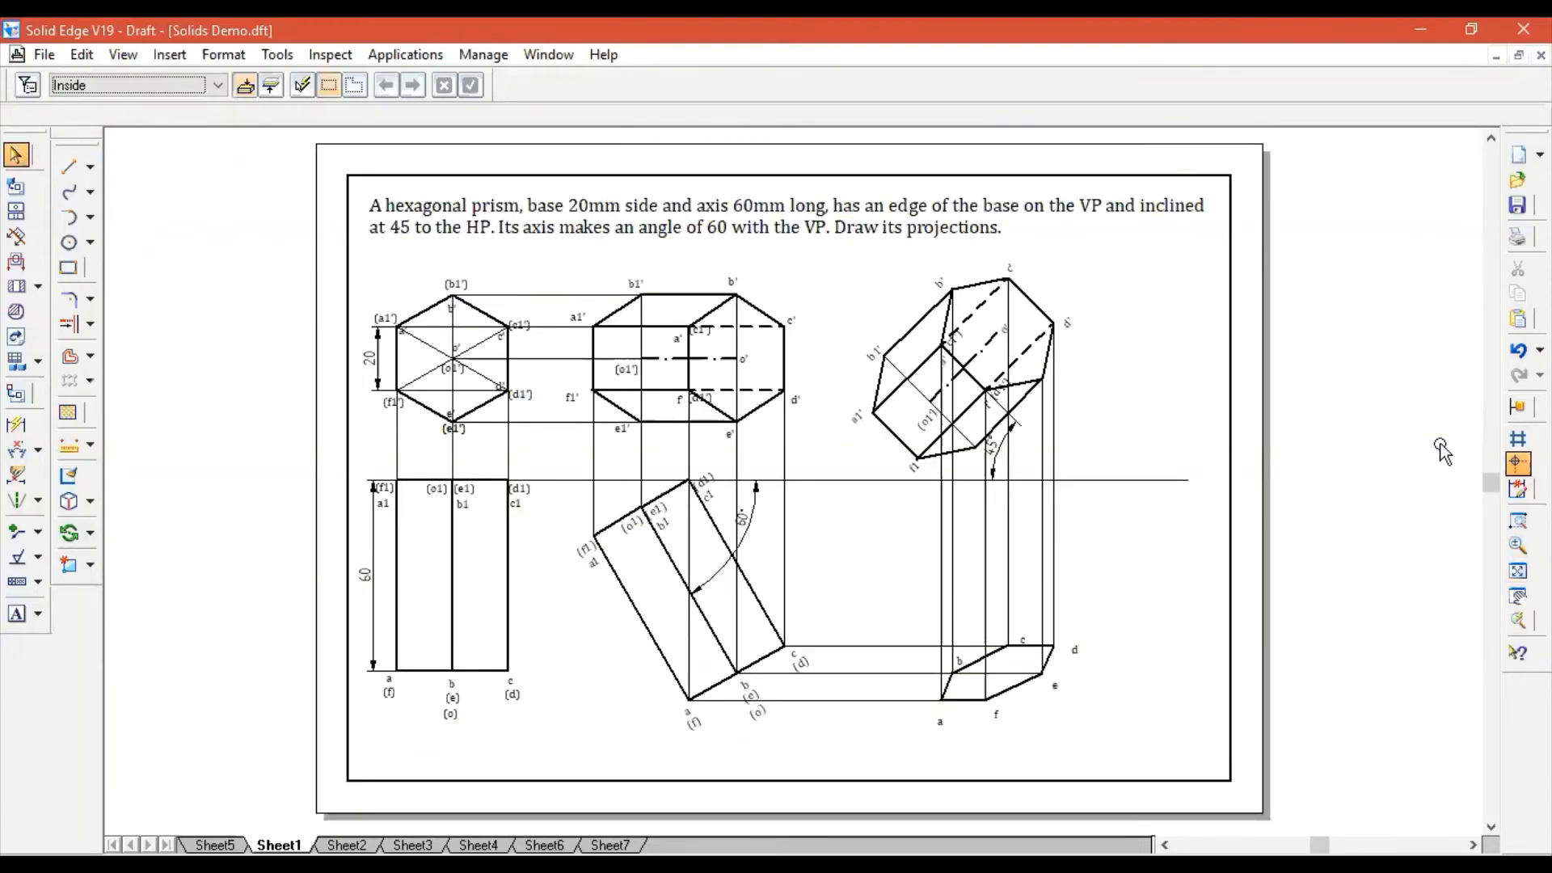
{"action": "left_click", "coordinate": [1518, 521]}
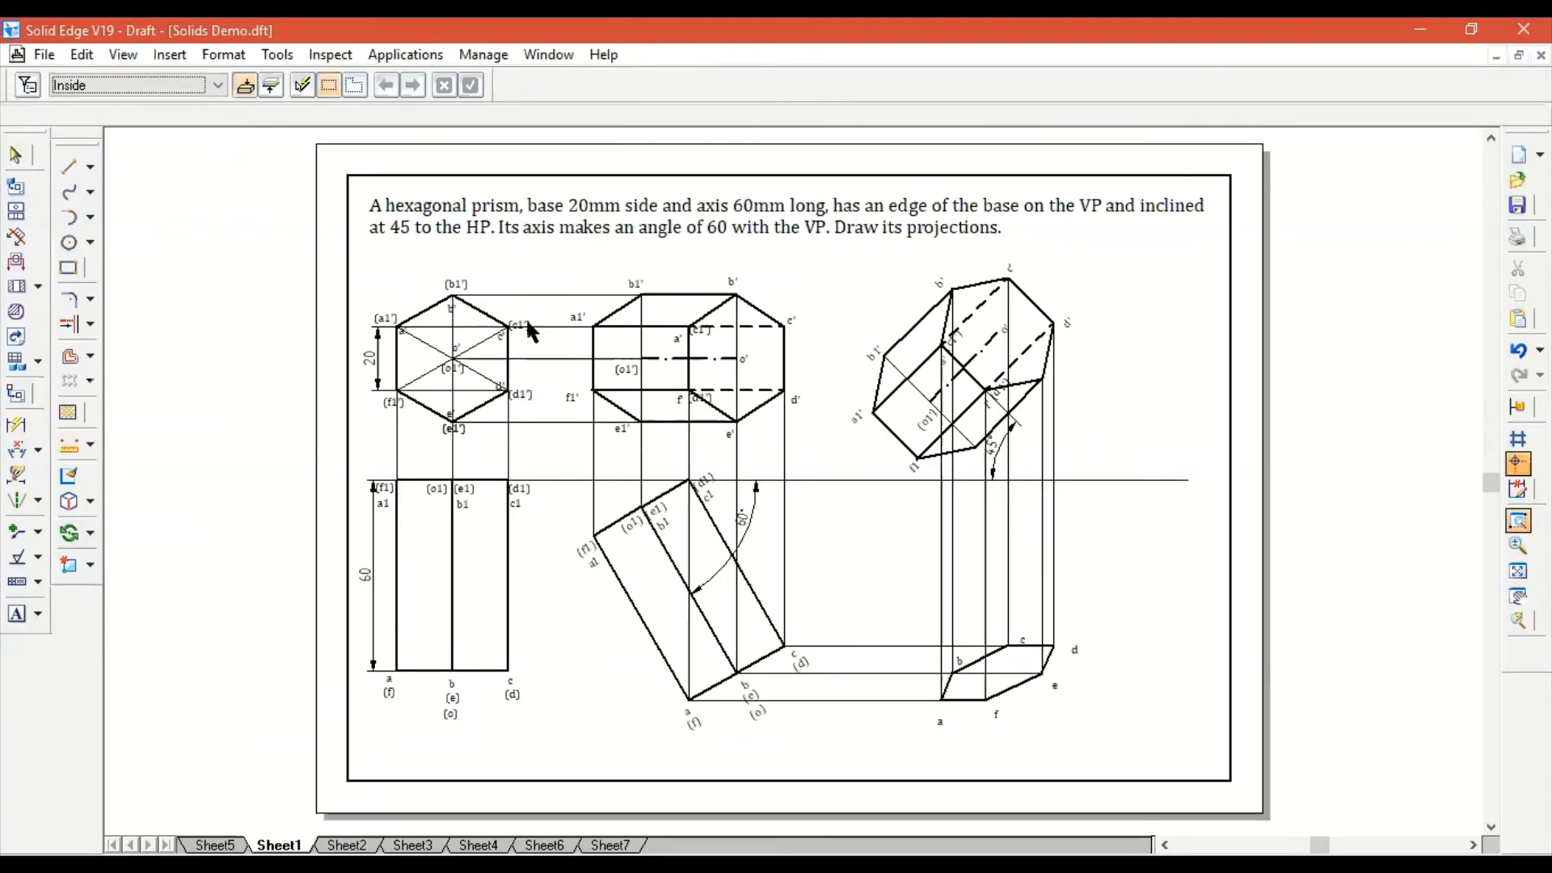
{"action": "left_click", "coordinate": [593, 319]}
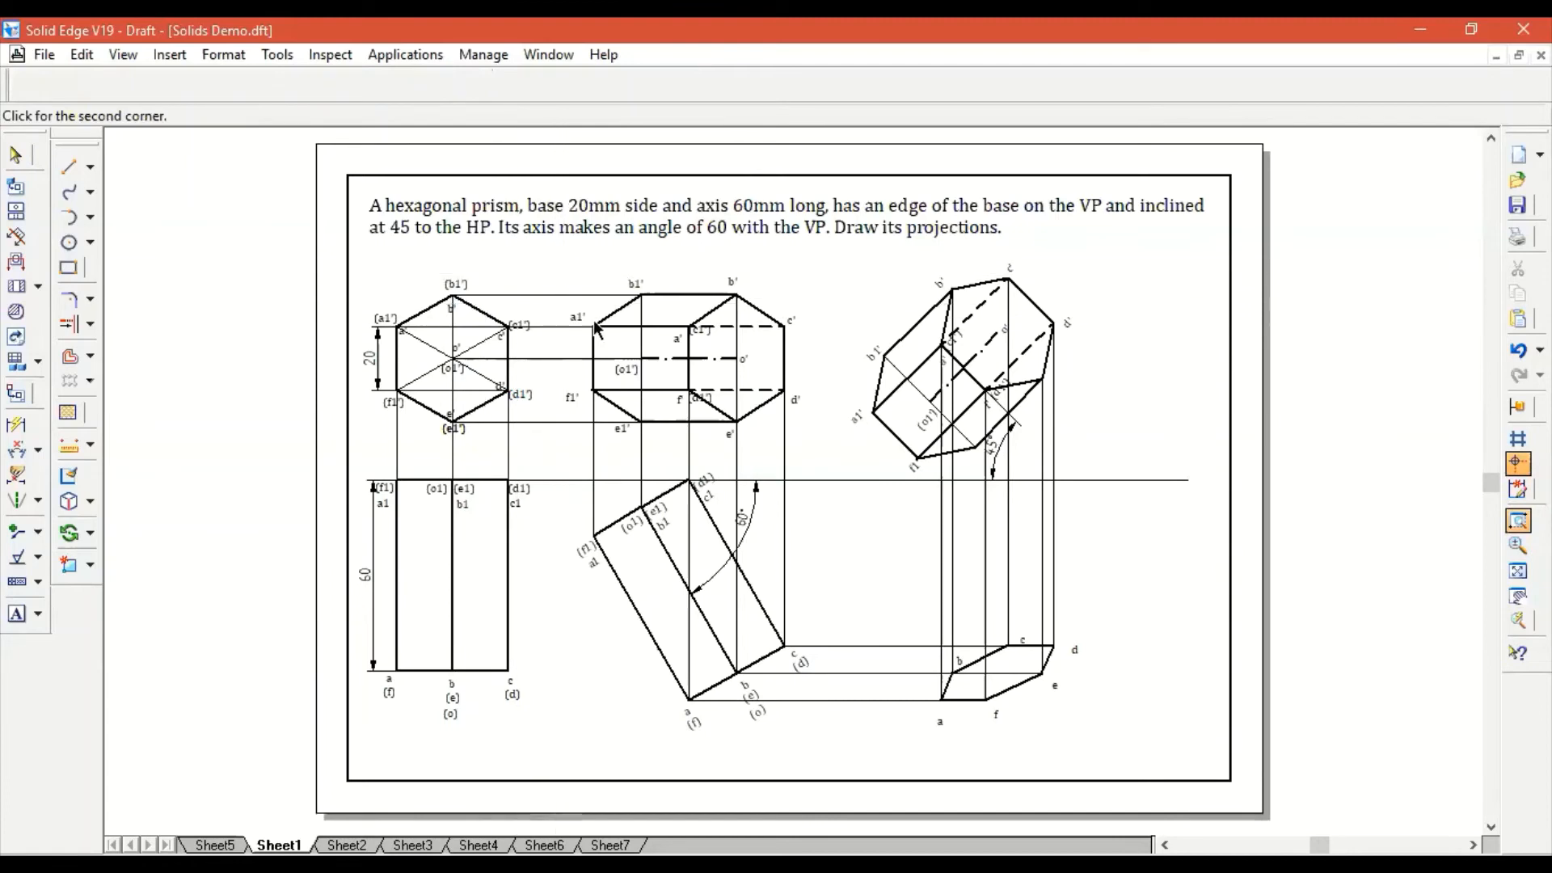
{"action": "left_click", "coordinate": [1120, 588]}
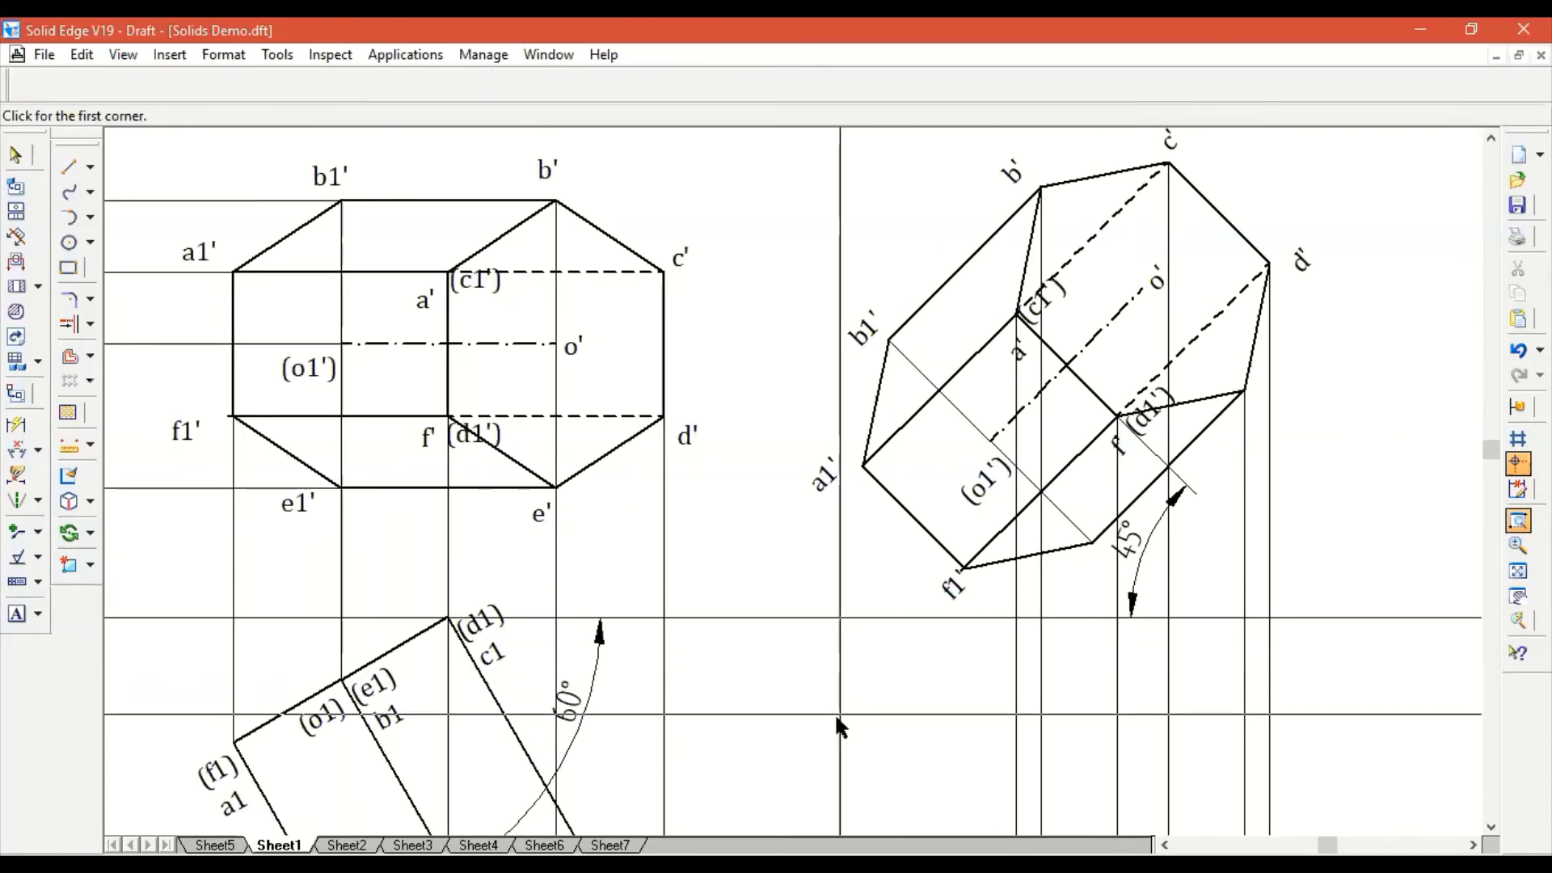
{"action": "left_click", "coordinate": [69, 166]}
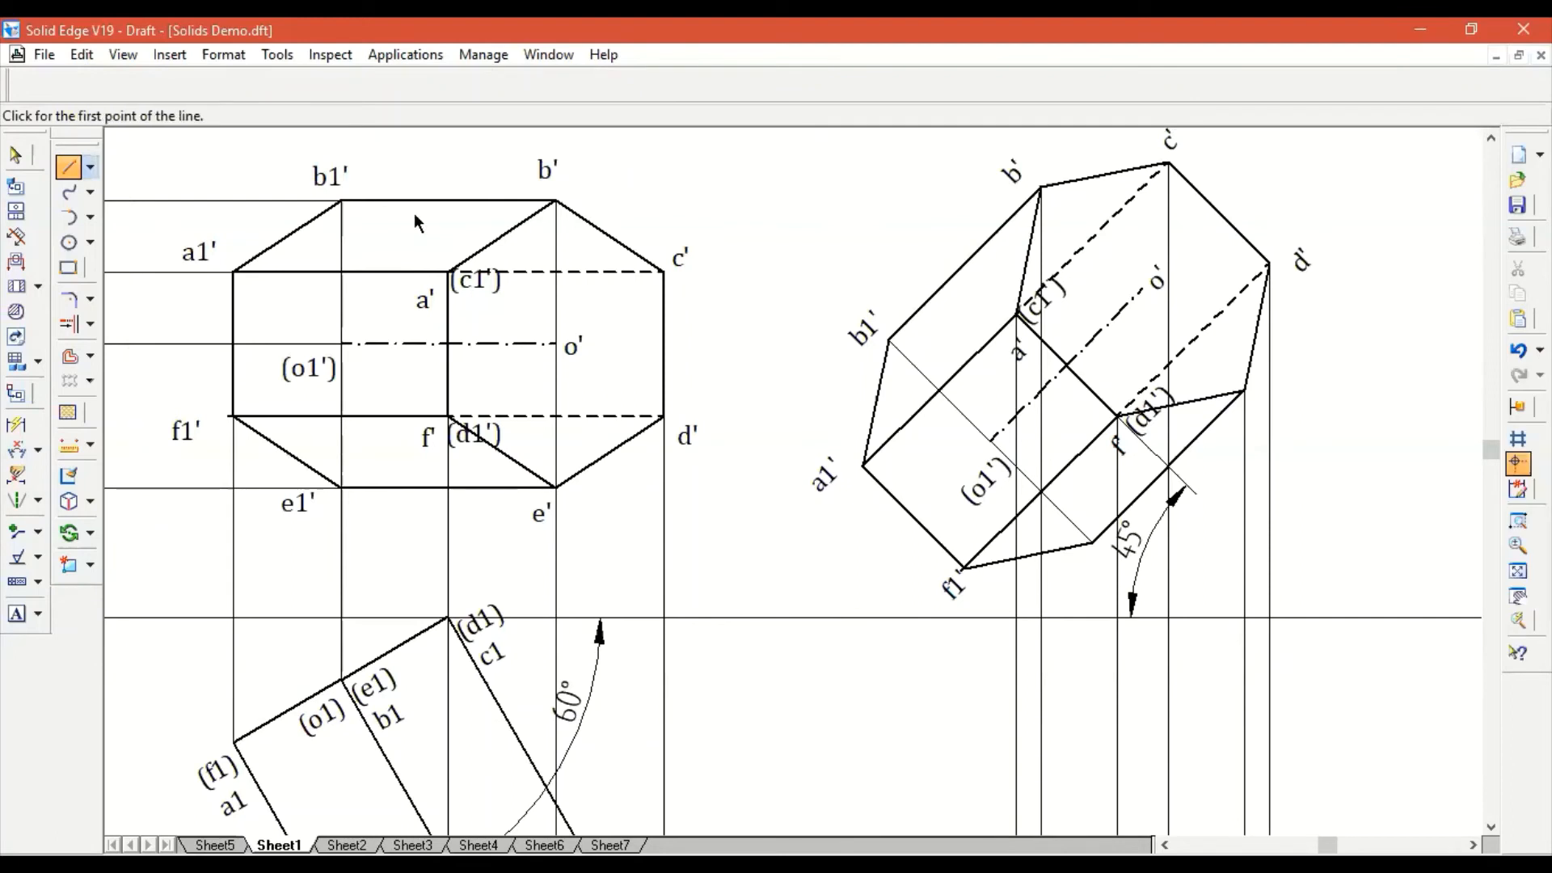
{"action": "left_click", "coordinate": [218, 85]}
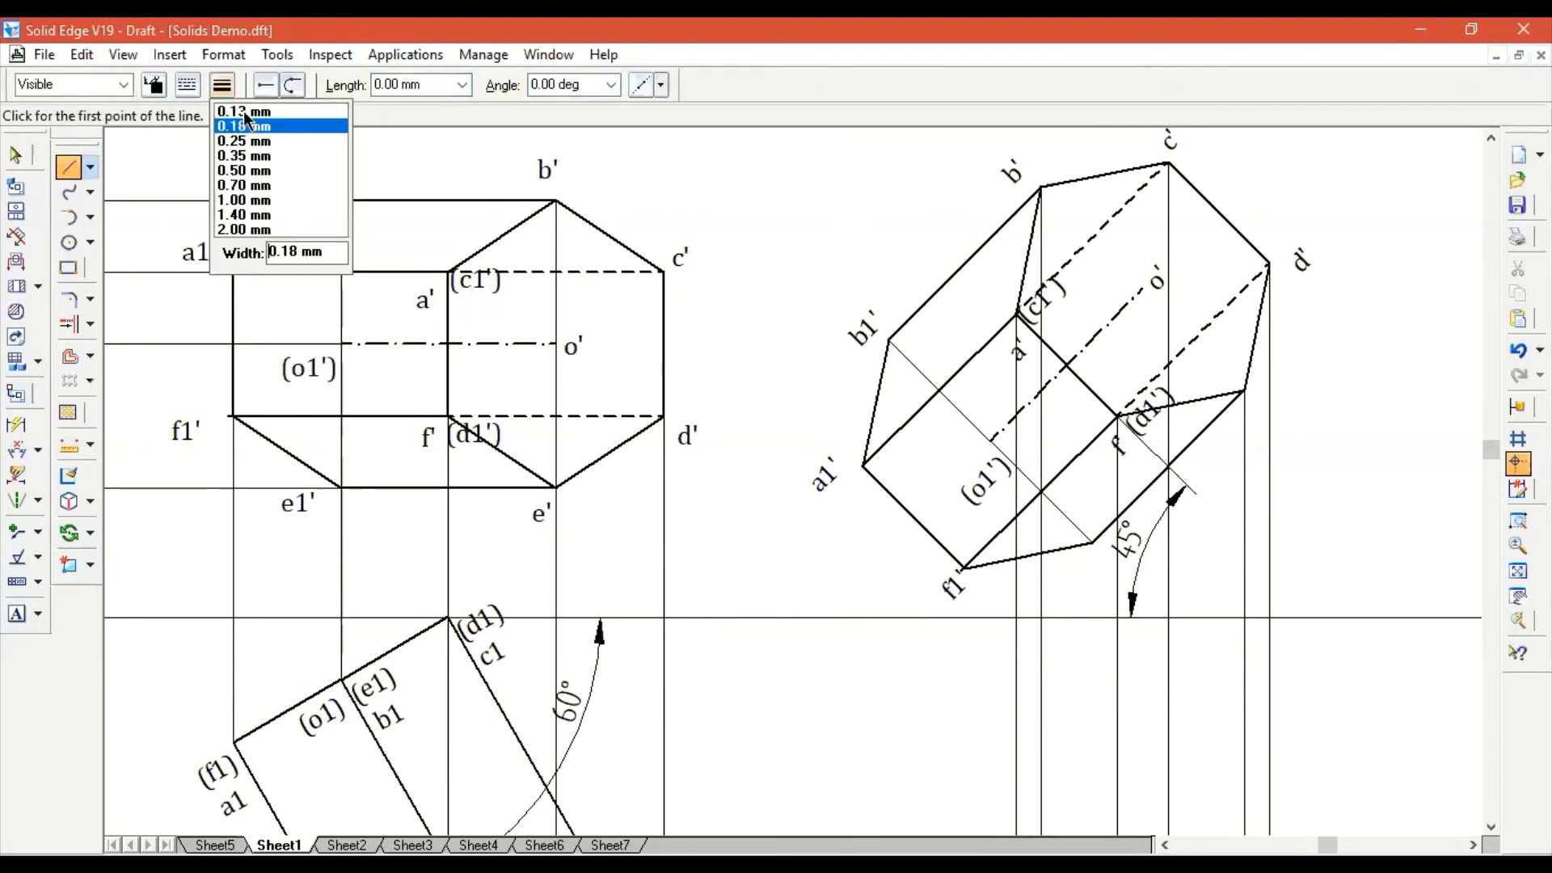
{"action": "left_click", "coordinate": [245, 110]}
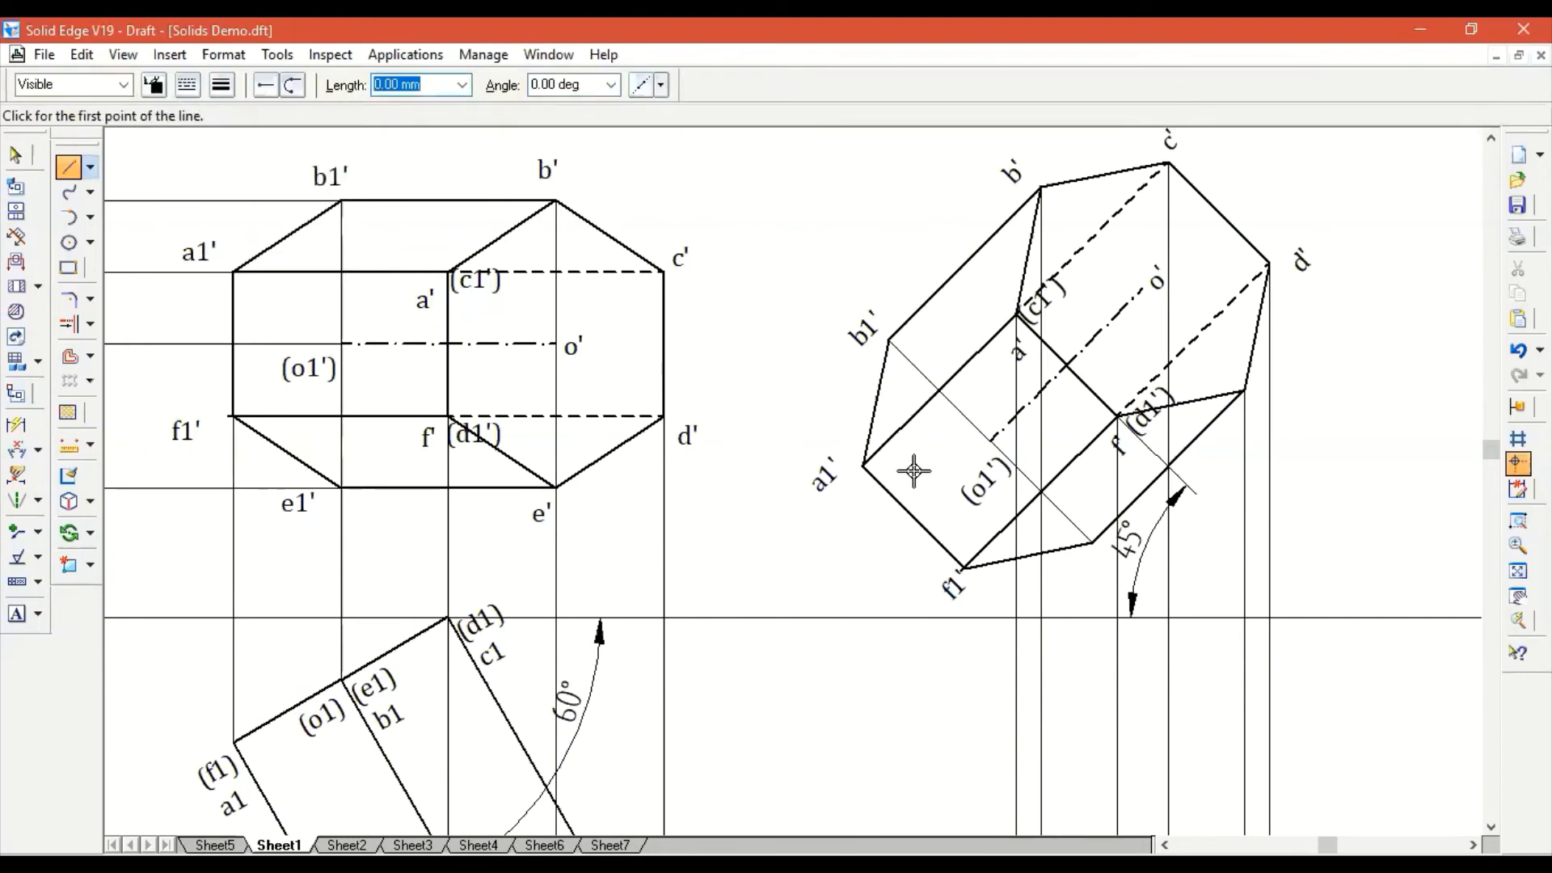
{"action": "left_click", "coordinate": [864, 466]}
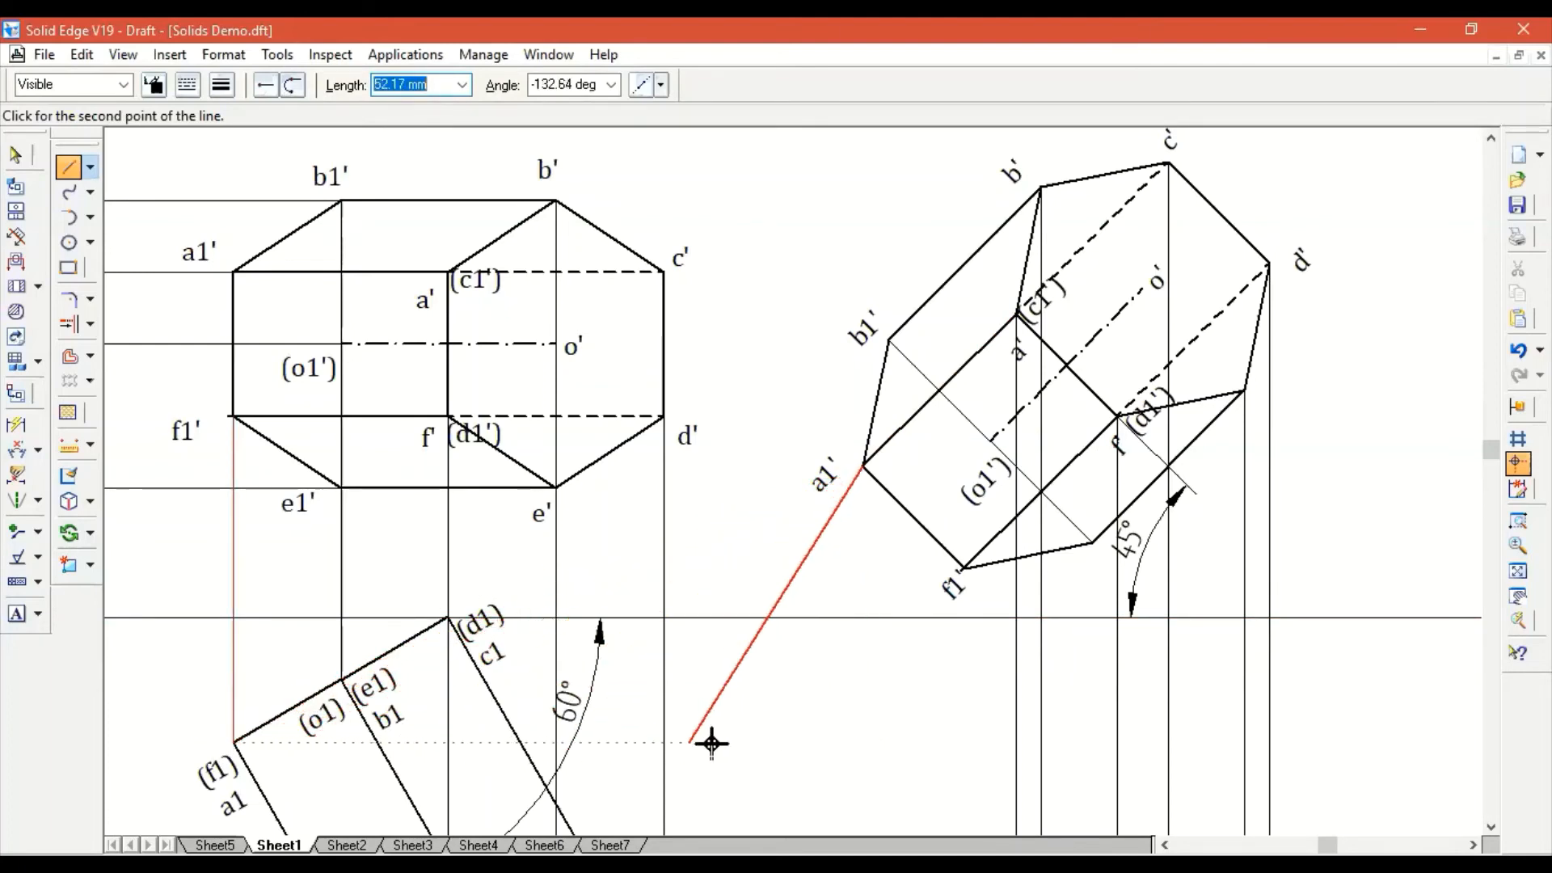
{"action": "left_click", "coordinate": [865, 740]}
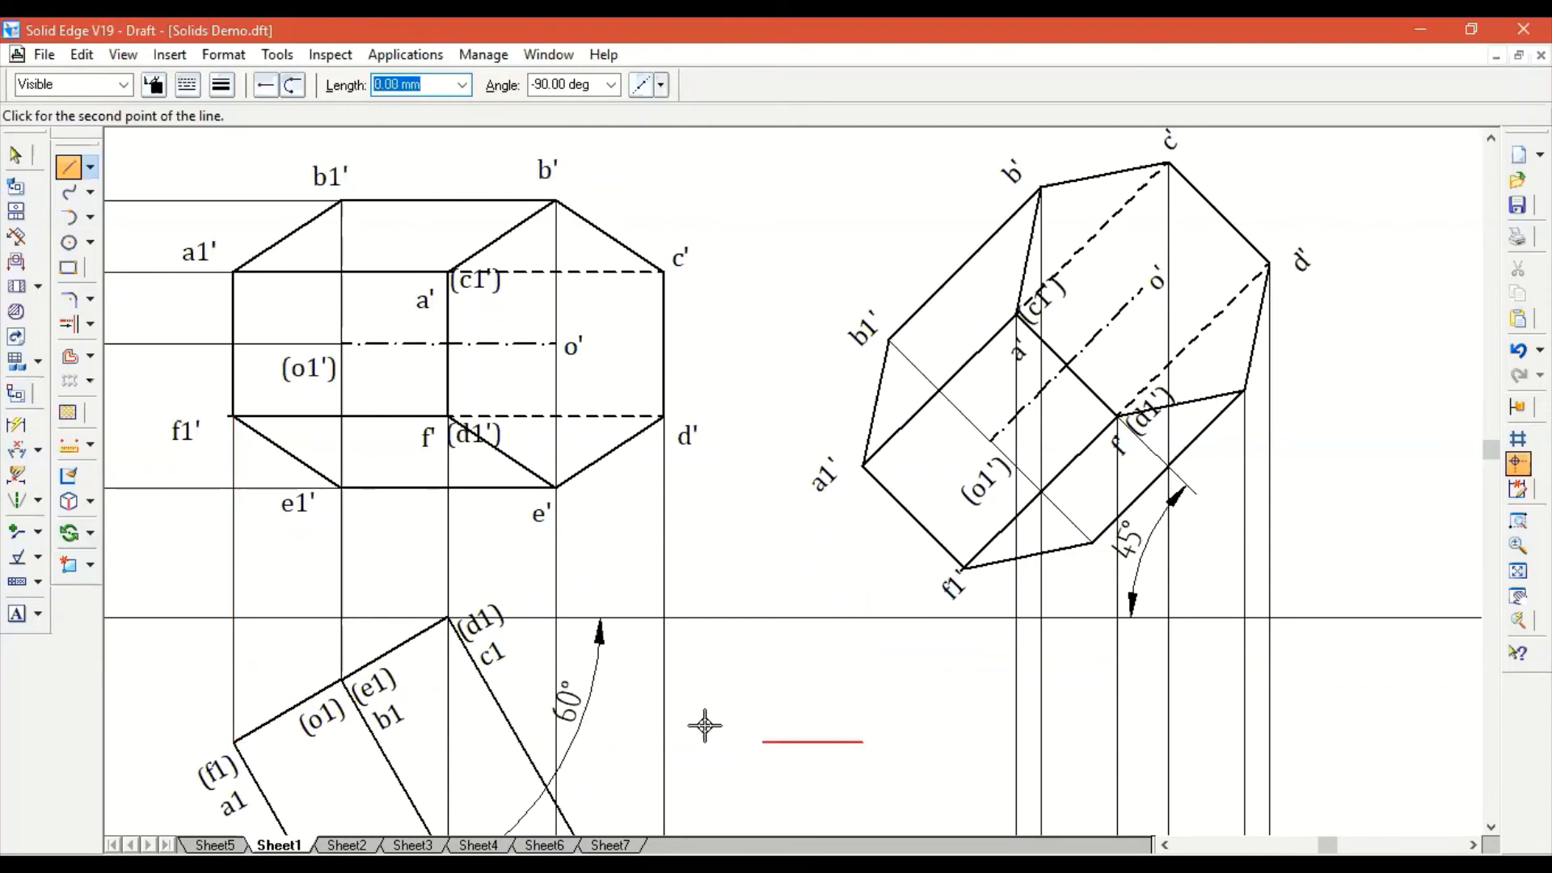
{"action": "left_click", "coordinate": [237, 743]}
{"action": "right_click", "coordinate": [237, 743]}
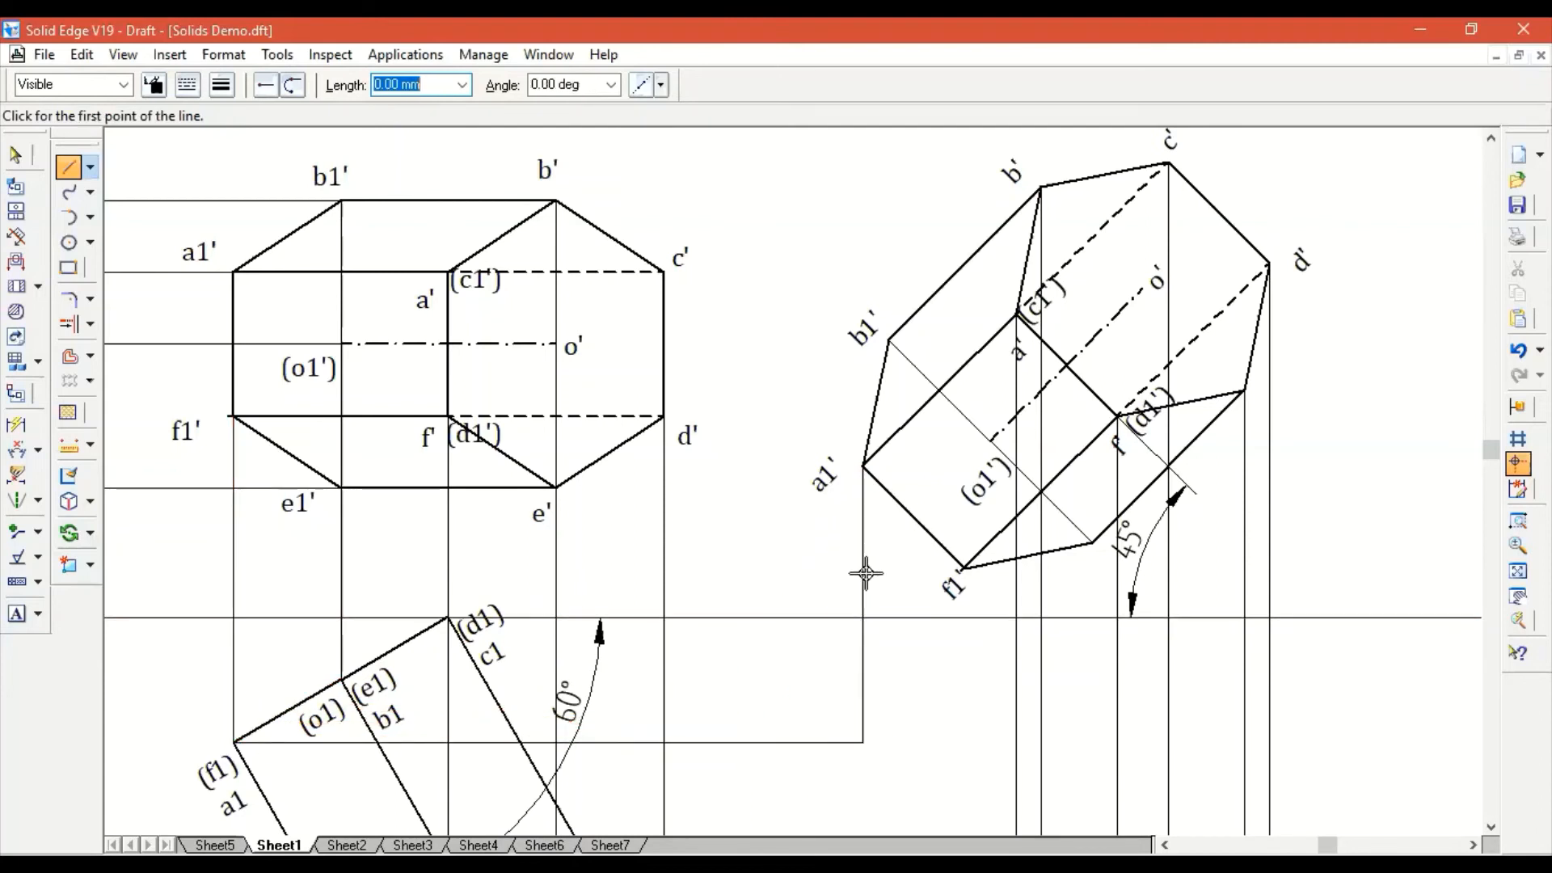
Draw a vertical projector down from f1' and extend the horizontal (f1) a1 projector to meet it.
{"action": "left_click", "coordinate": [964, 569]}
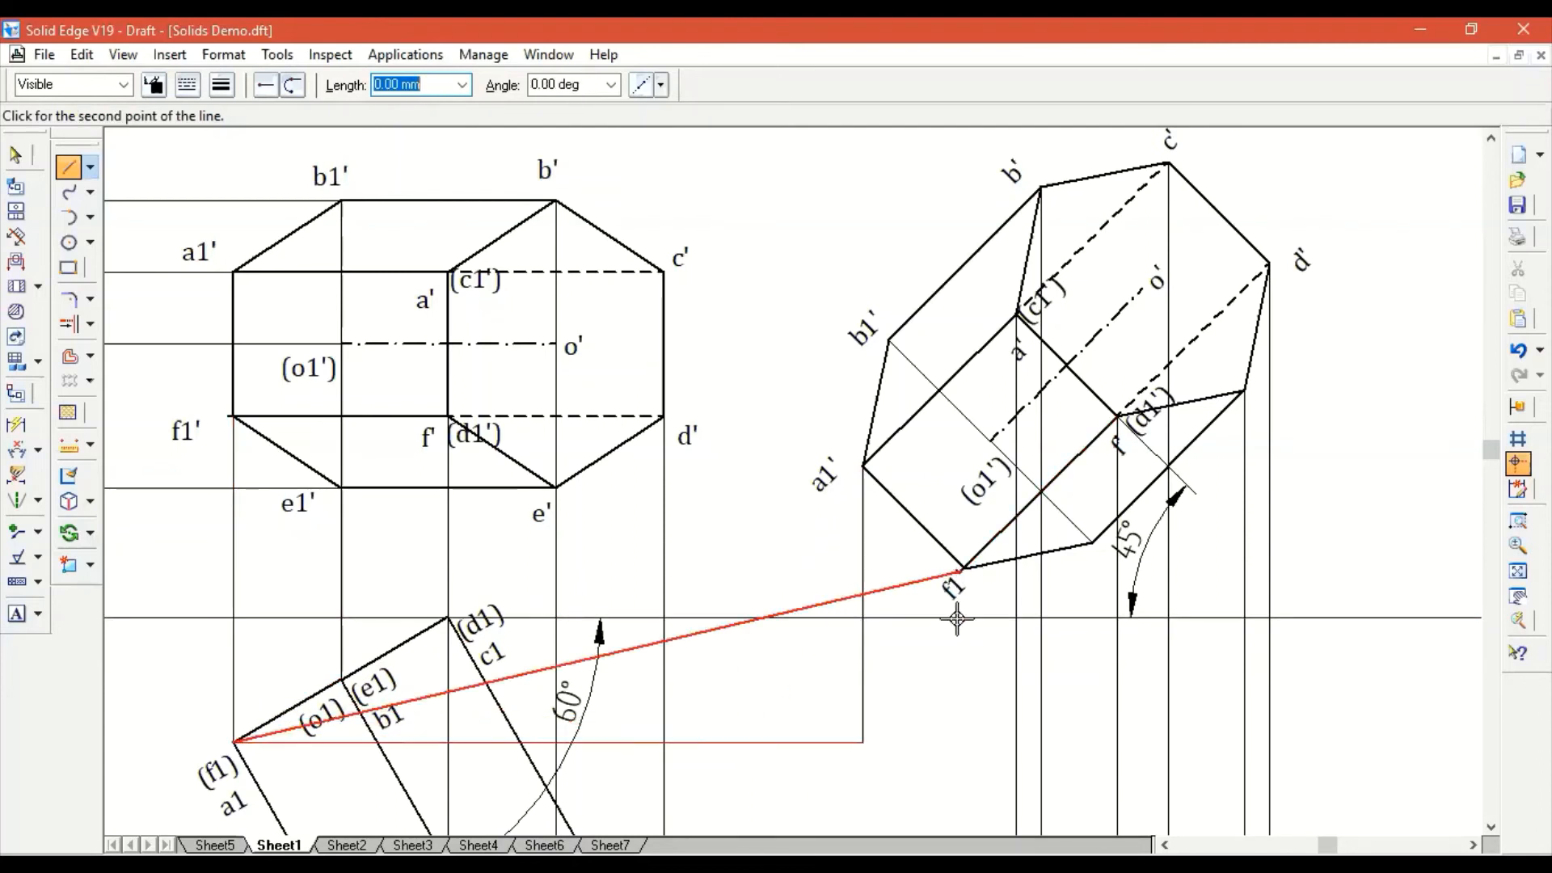
{"action": "left_click", "coordinate": [961, 742]}
{"action": "left_click", "coordinate": [863, 739]}
{"action": "right_click", "coordinate": [863, 739]}
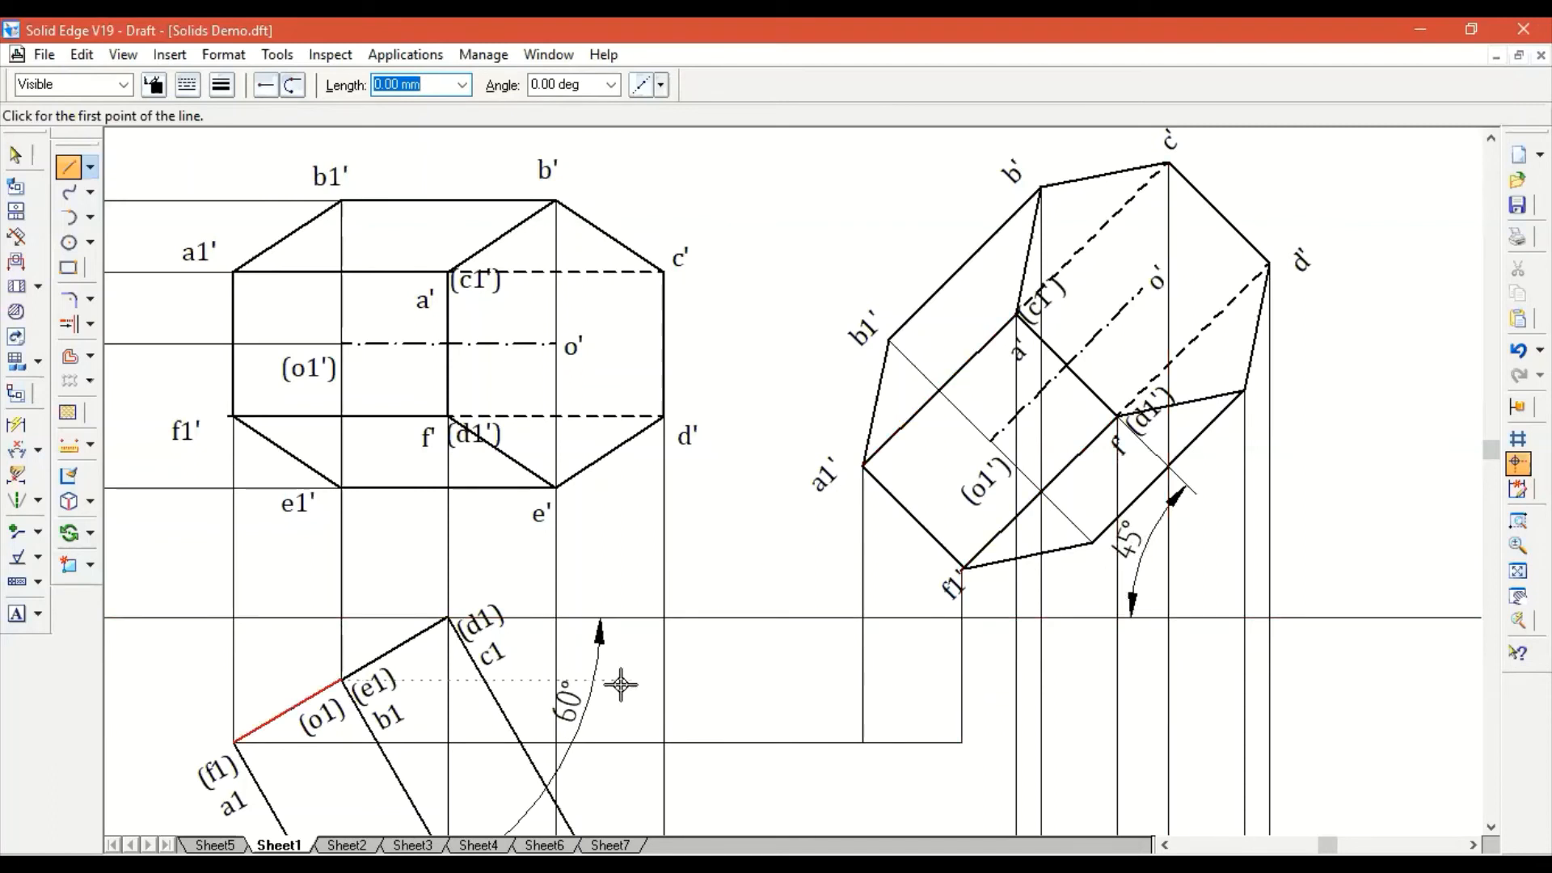
{"action": "key", "text": "Escape"}
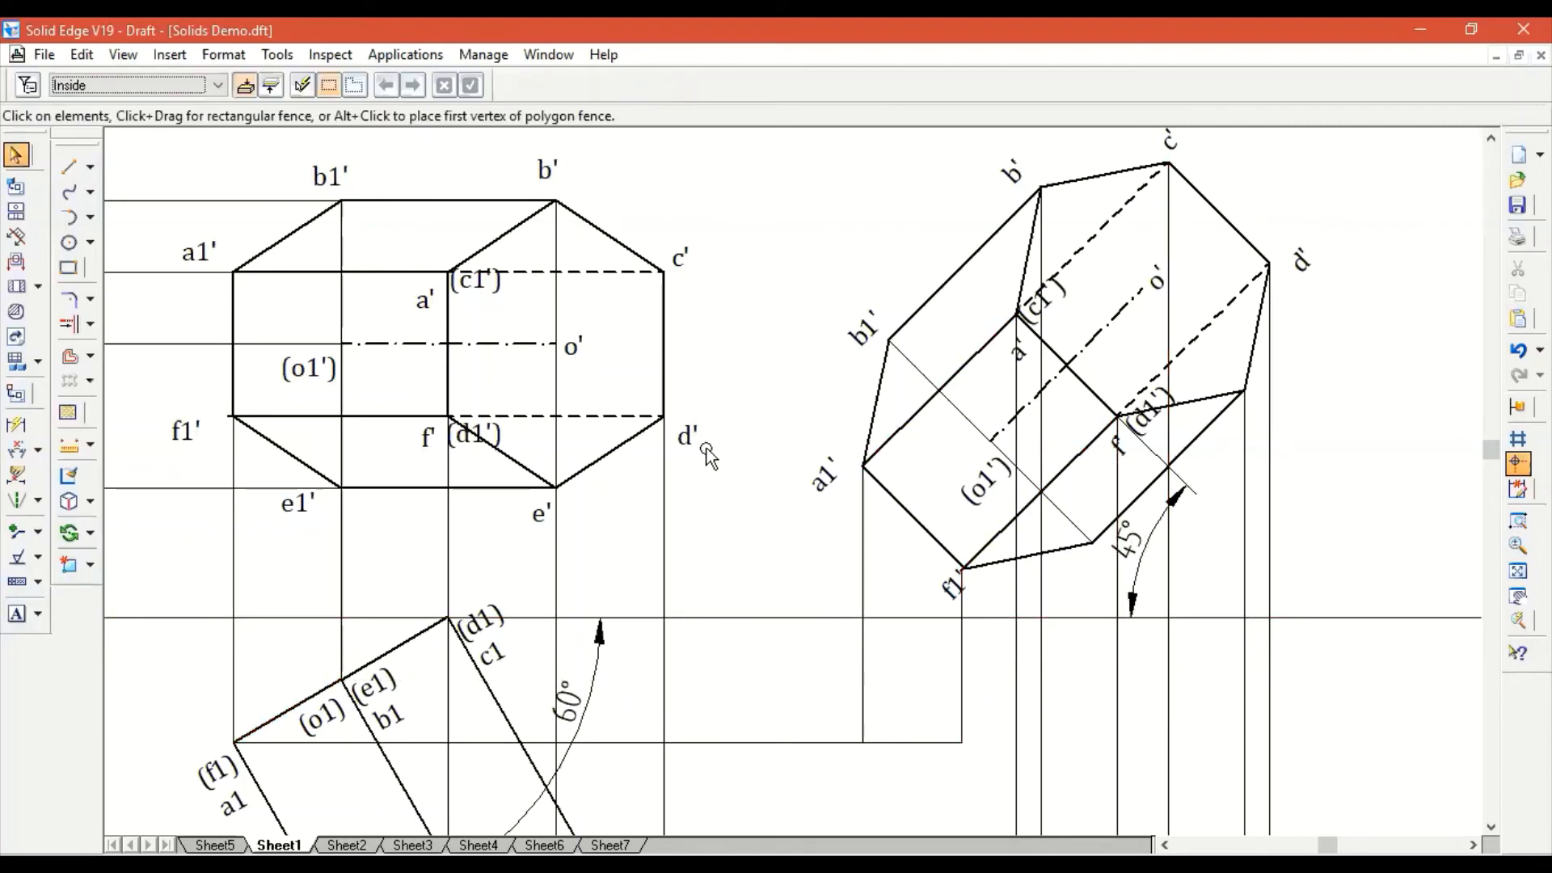
{"action": "key", "text": "Escape"}
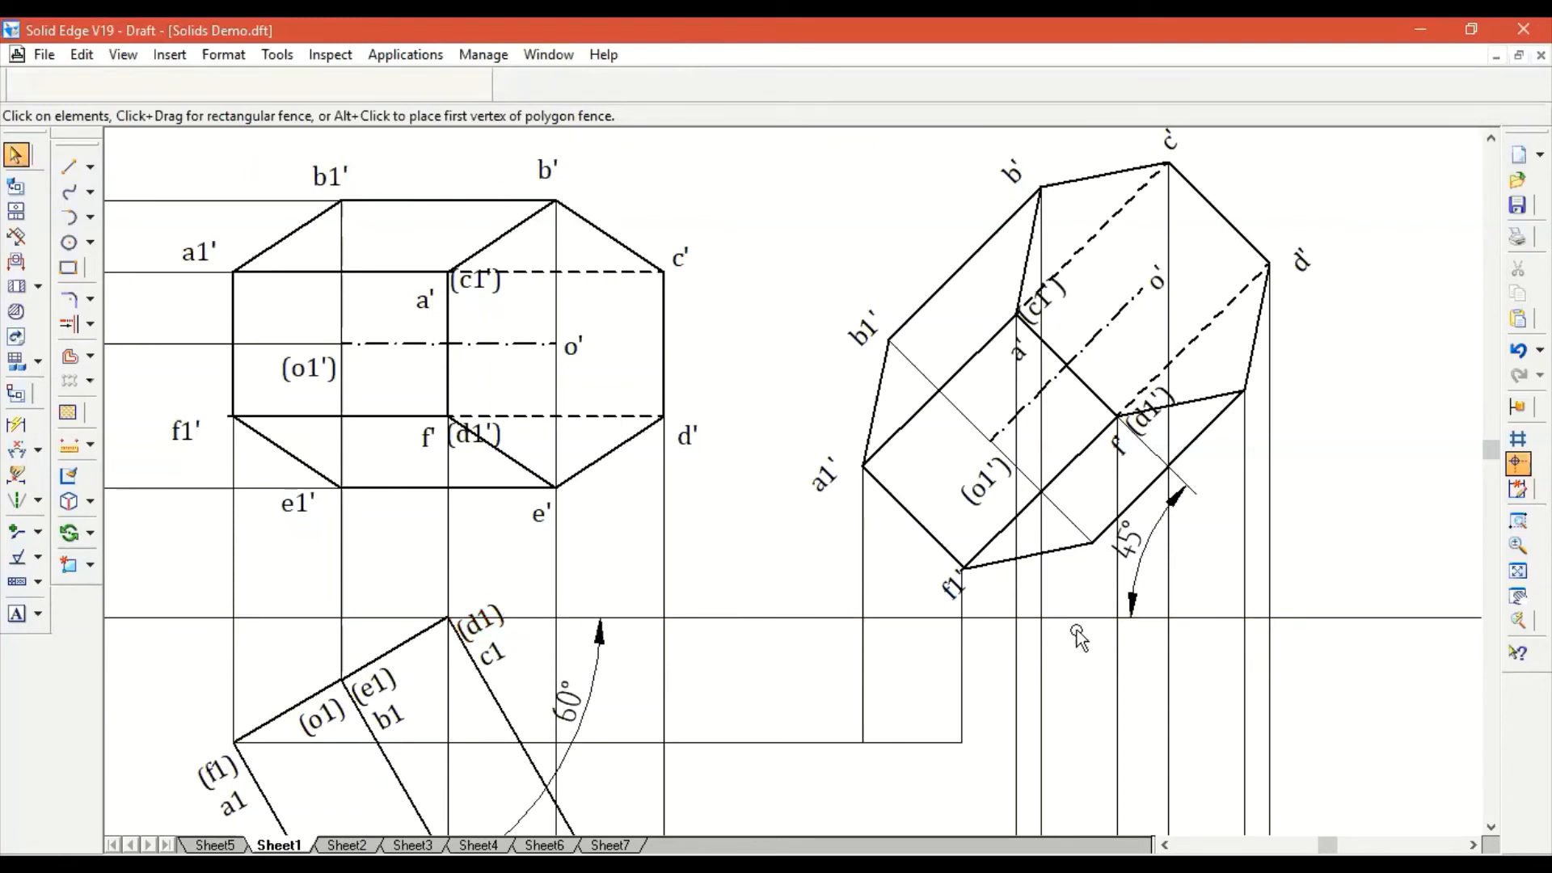
Copy the labels (d1) and c1 from the tilted top view to their points just below the reference line in the final top view.
{"action": "type", "text": "(d1)"}
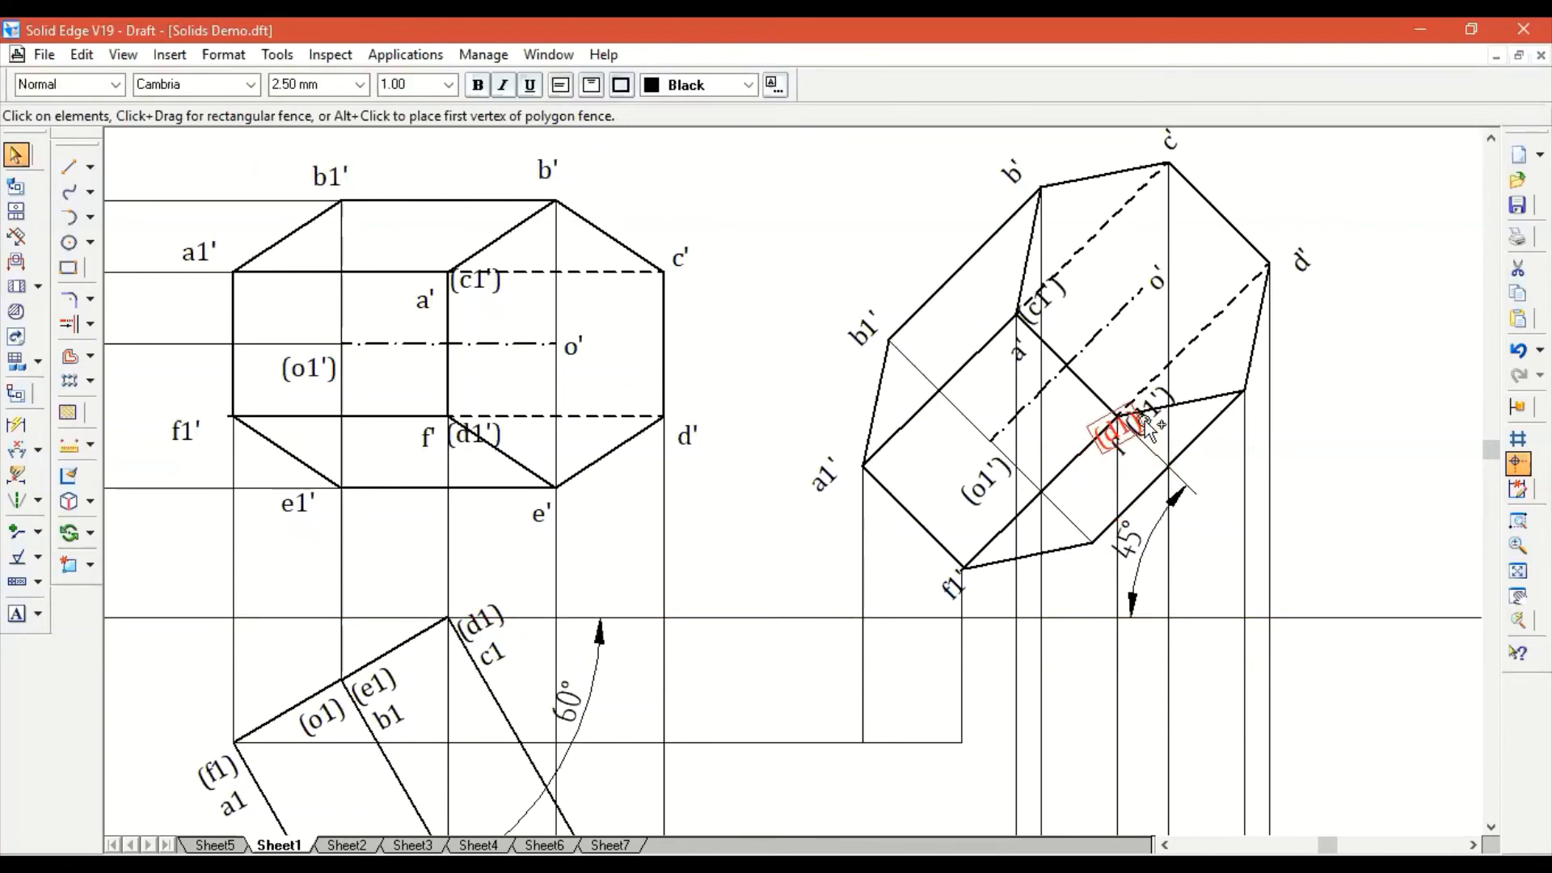
{"action": "left_click", "coordinate": [1143, 679]}
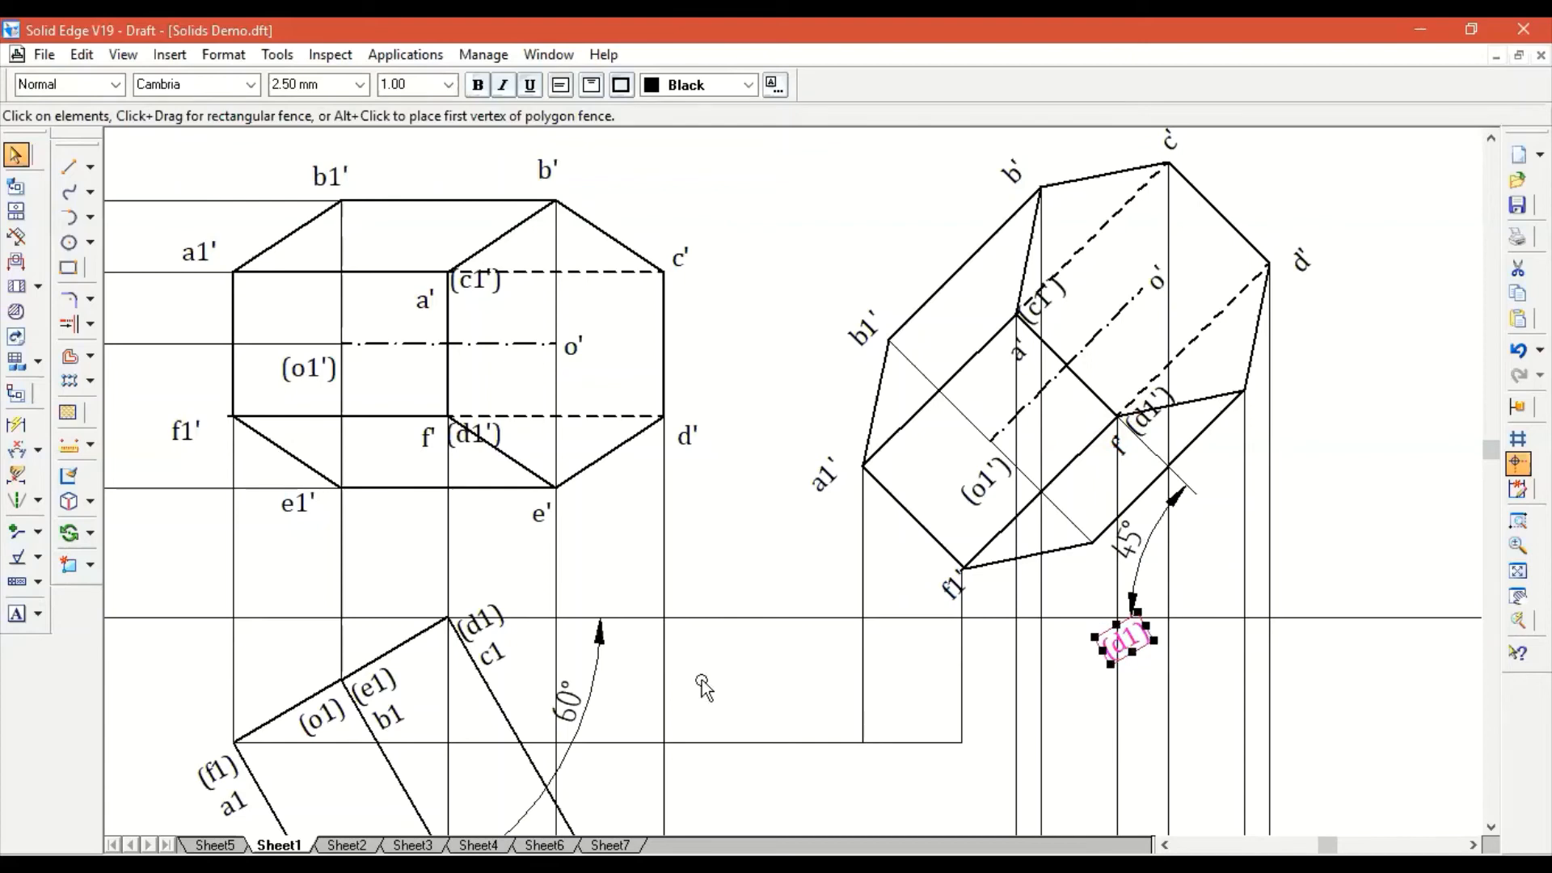
{"action": "key", "text": "Escape"}
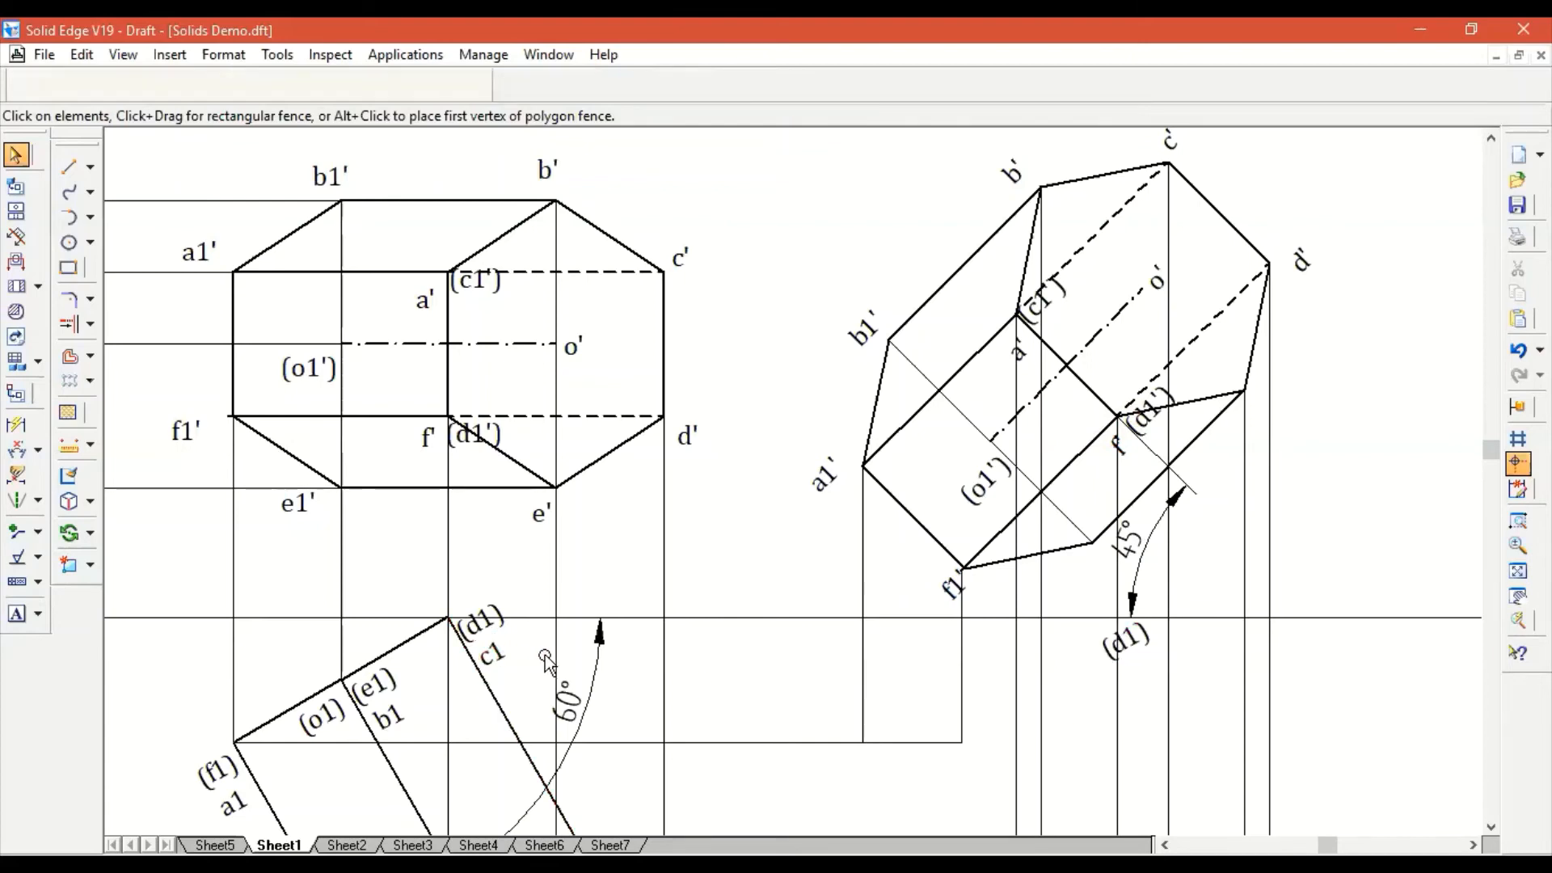
{"action": "key", "text": "ctrl+v"}
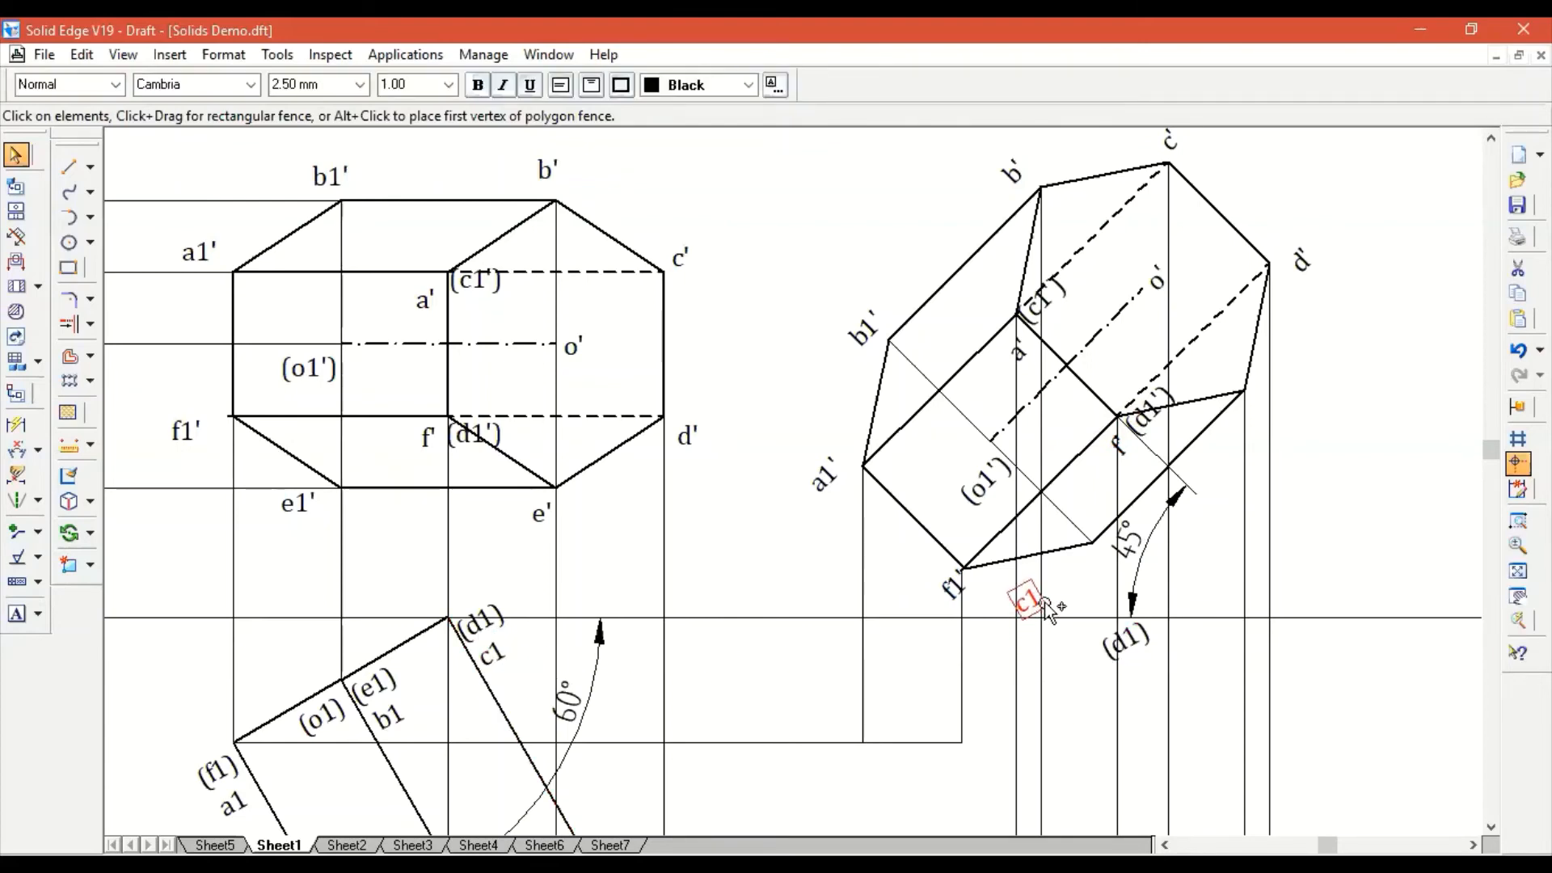
{"action": "left_click", "coordinate": [1017, 646]}
{"action": "key", "text": "Escape"}
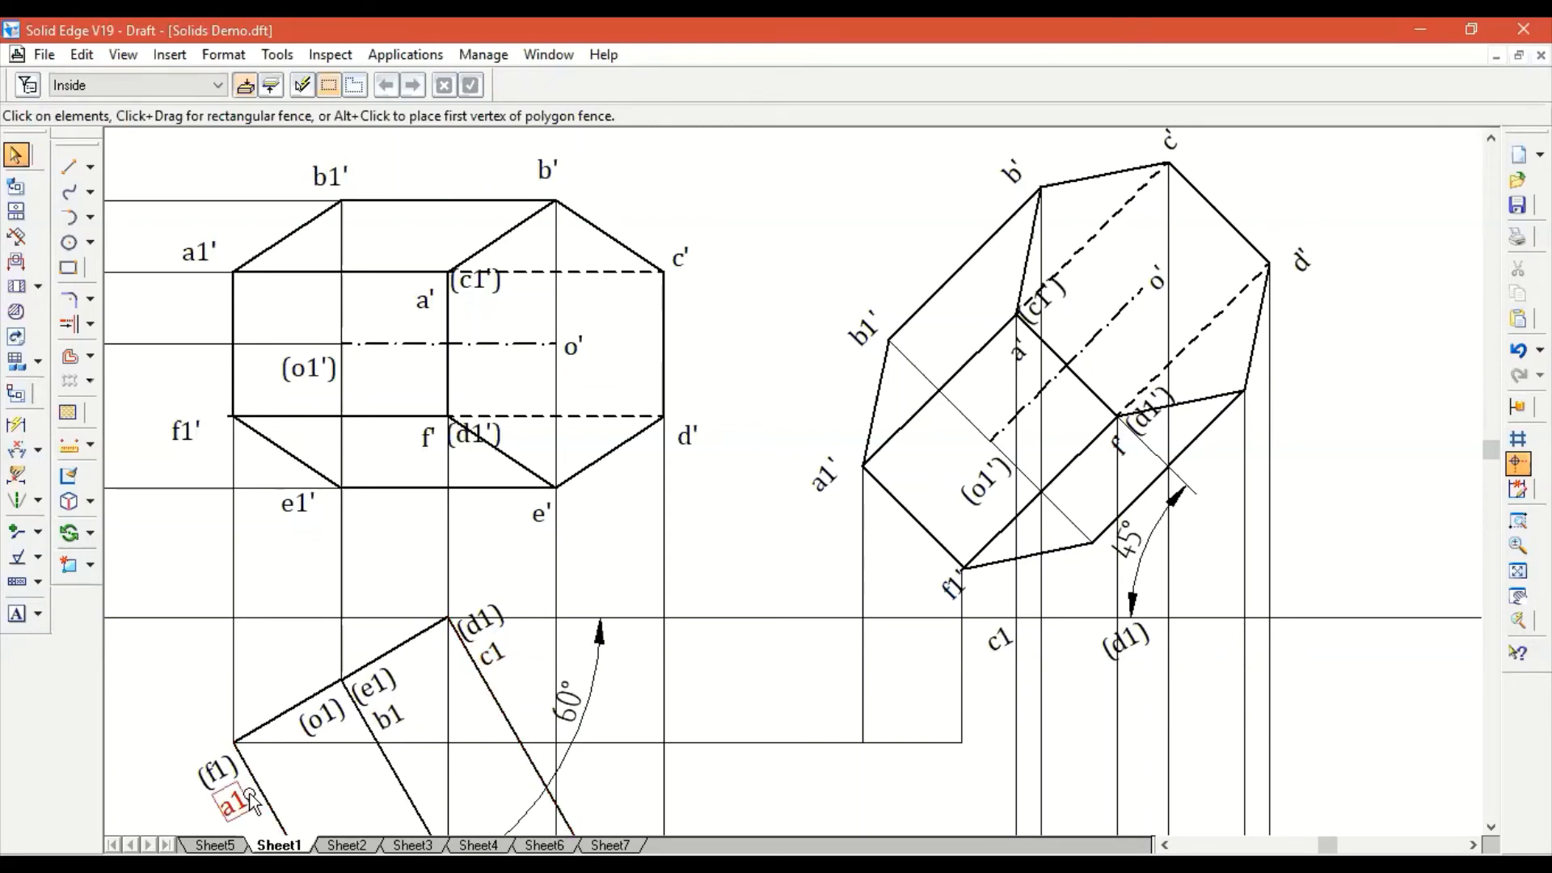
Copy the labels a1 and (f1) to the projector intersections below a1' and f1' in the final top view.
{"action": "left_click_drag", "start_coordinate": [863, 760], "coordinate": [868, 759], "text": "ctrl"}
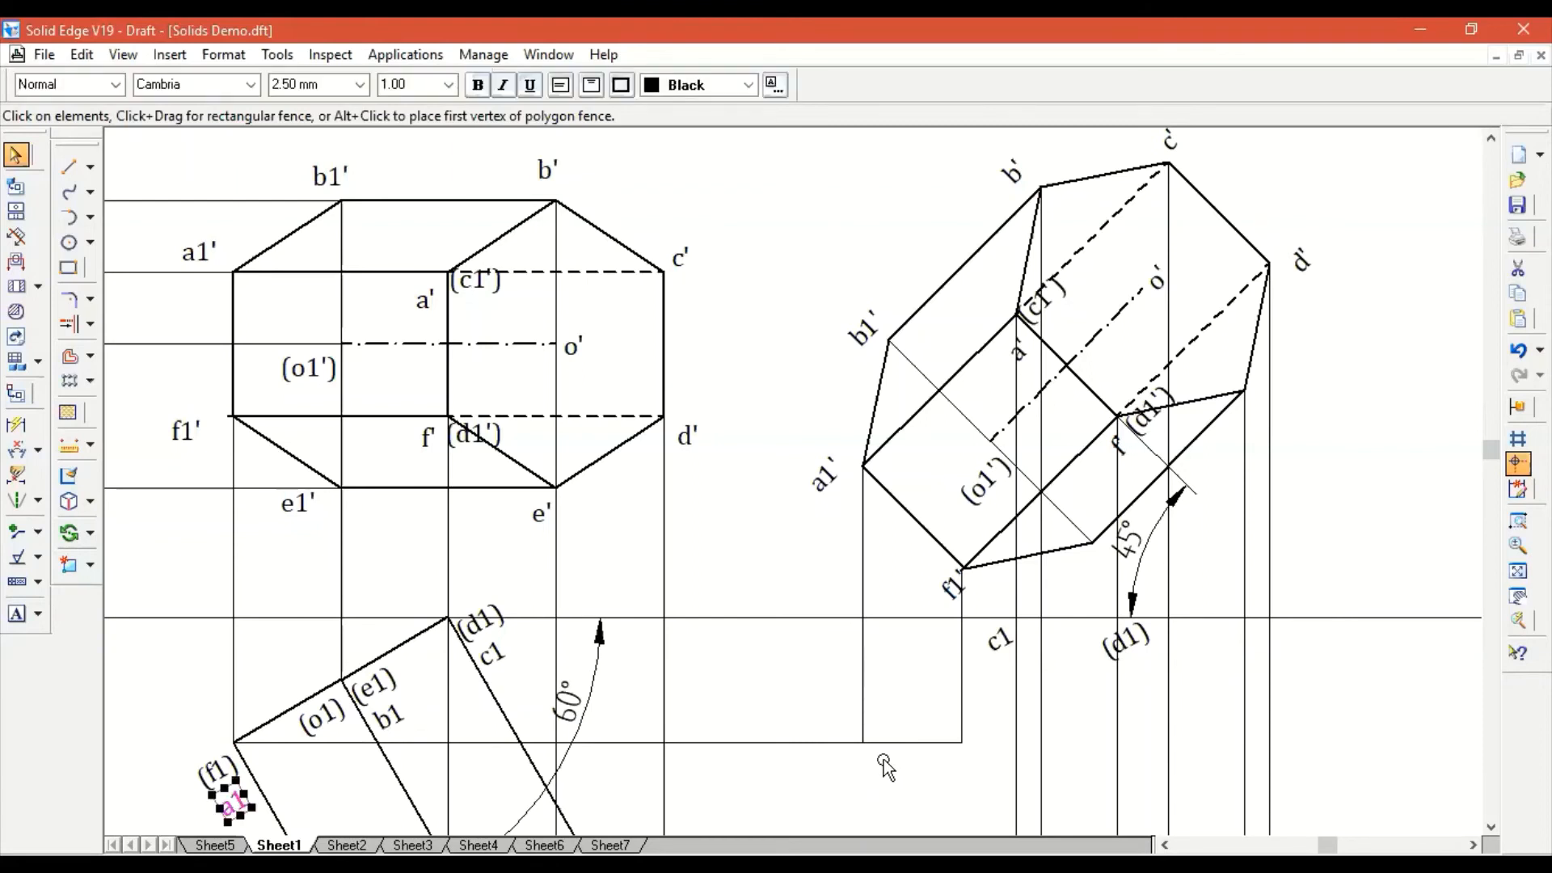
{"action": "left_click", "coordinate": [931, 778]}
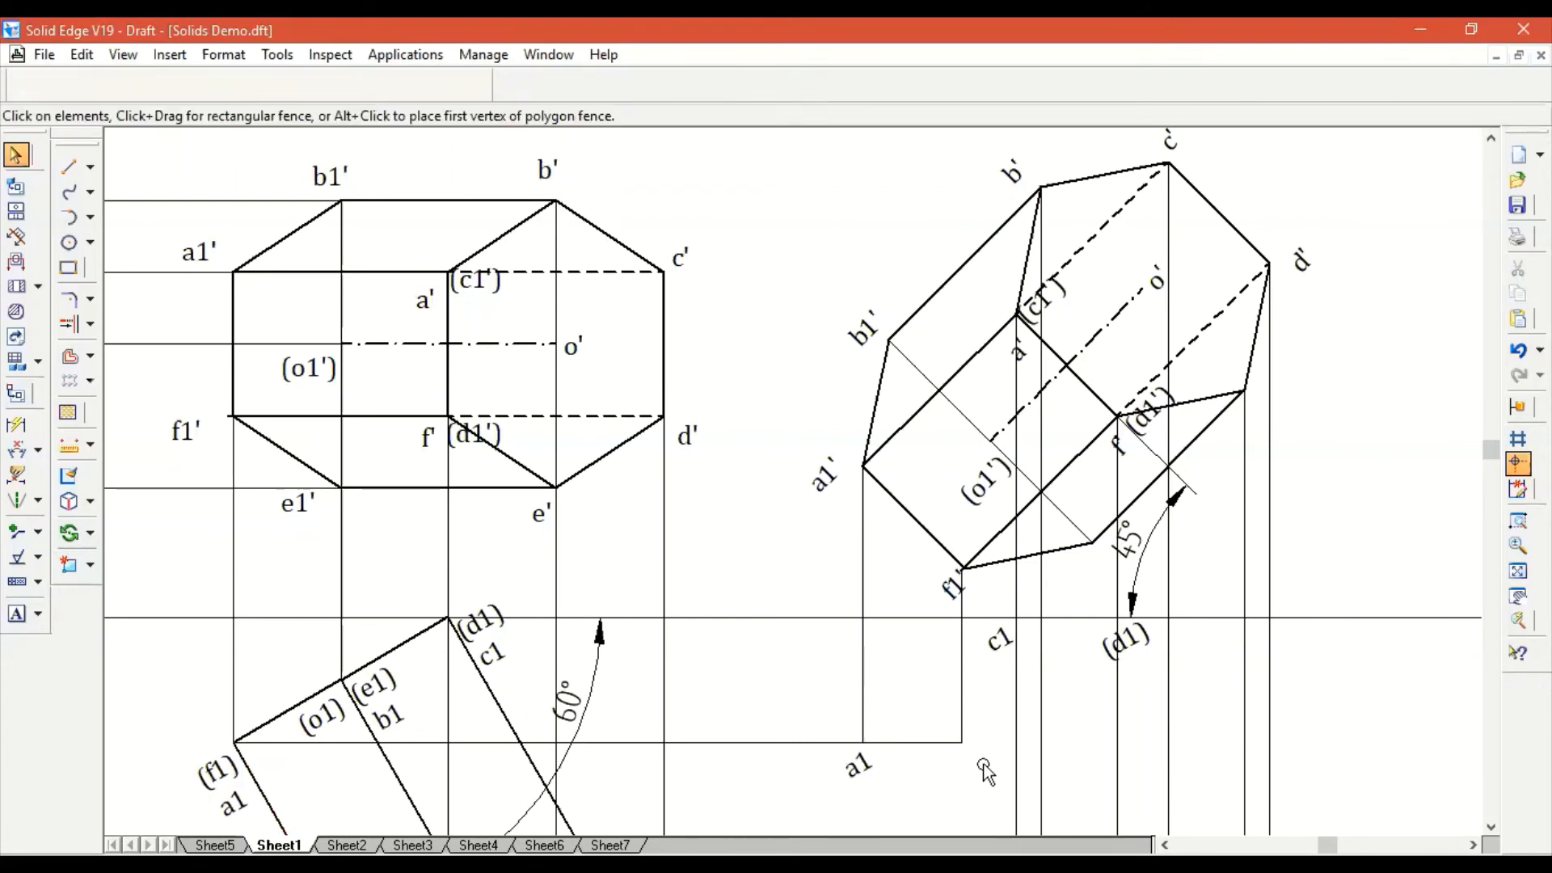
{"action": "left_click_drag", "start_coordinate": [983, 766], "coordinate": [978, 764], "text": "ctrl"}
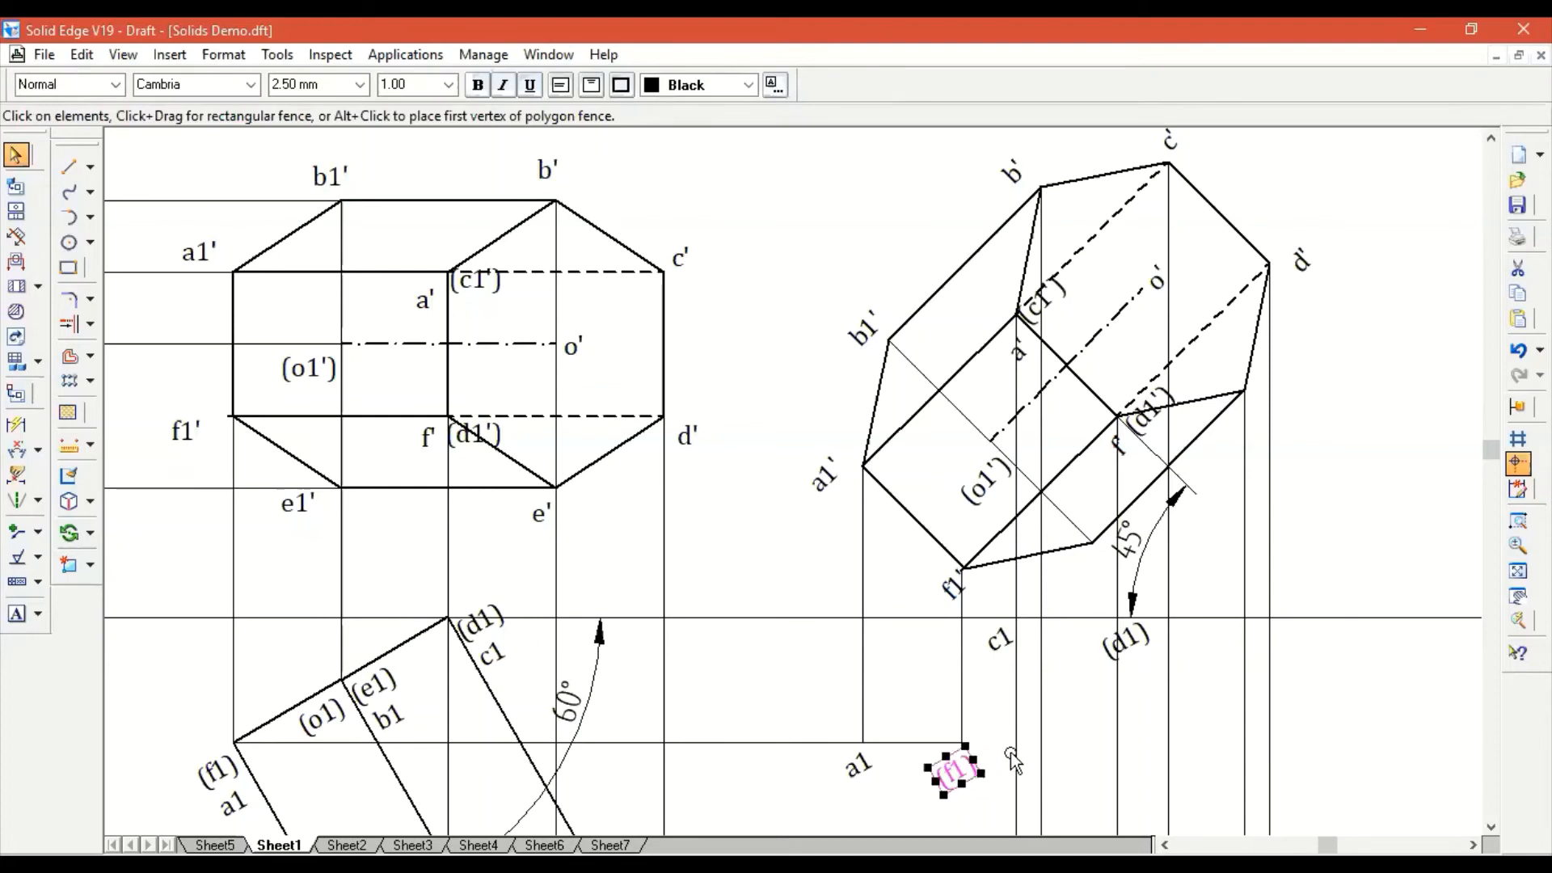
{"action": "left_click", "coordinate": [1087, 732]}
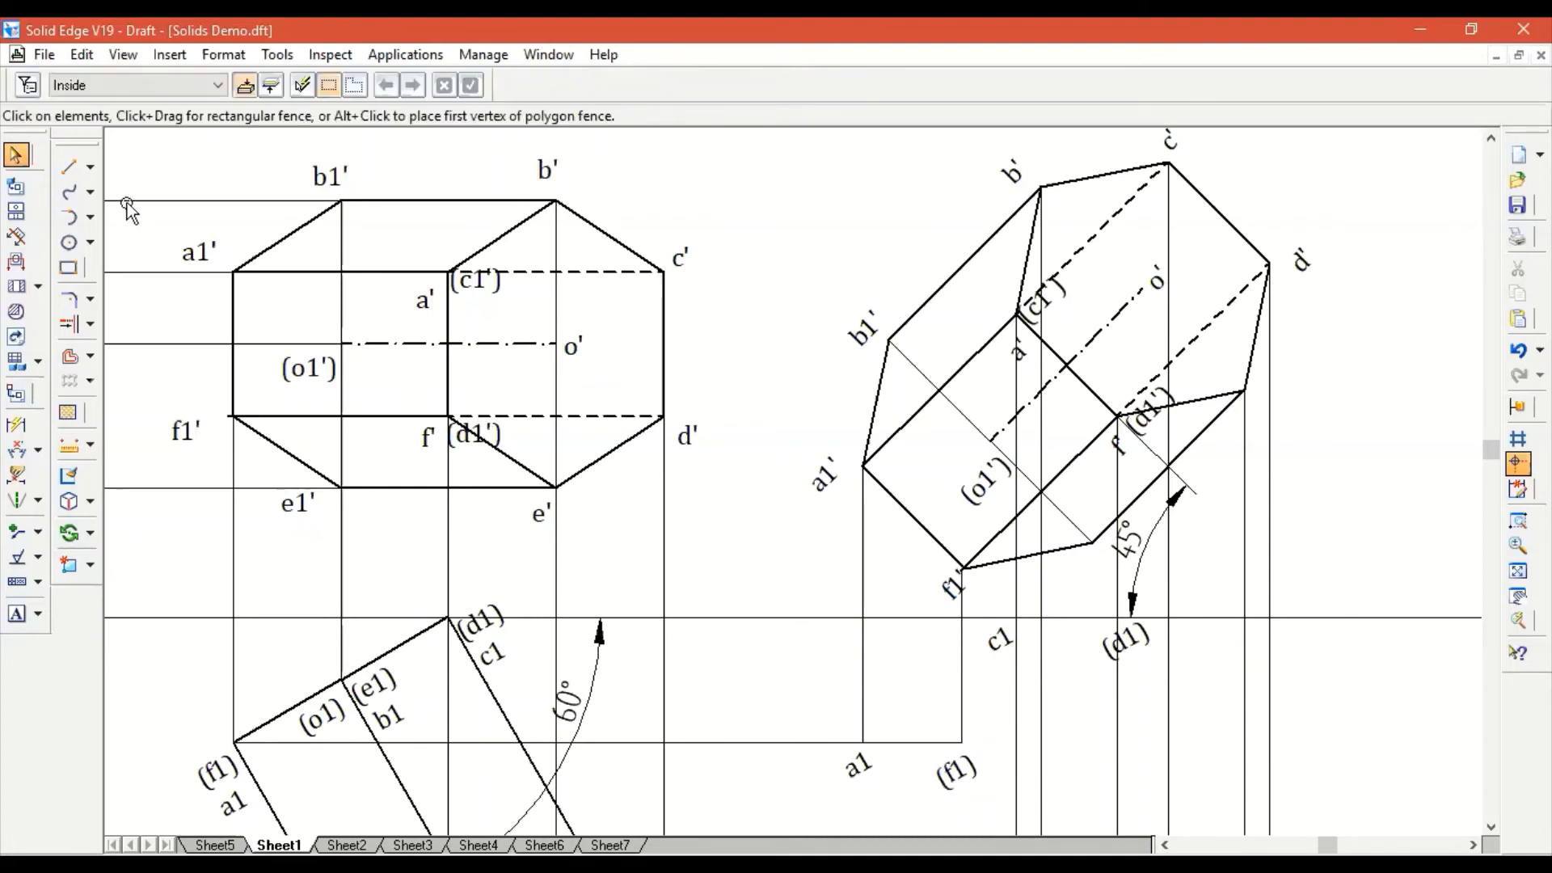
Draw vertical projectors down from b1' and e1' and connect them with lines from the tilted top view's (e1) b1 corner.
{"action": "left_click", "coordinate": [68, 166]}
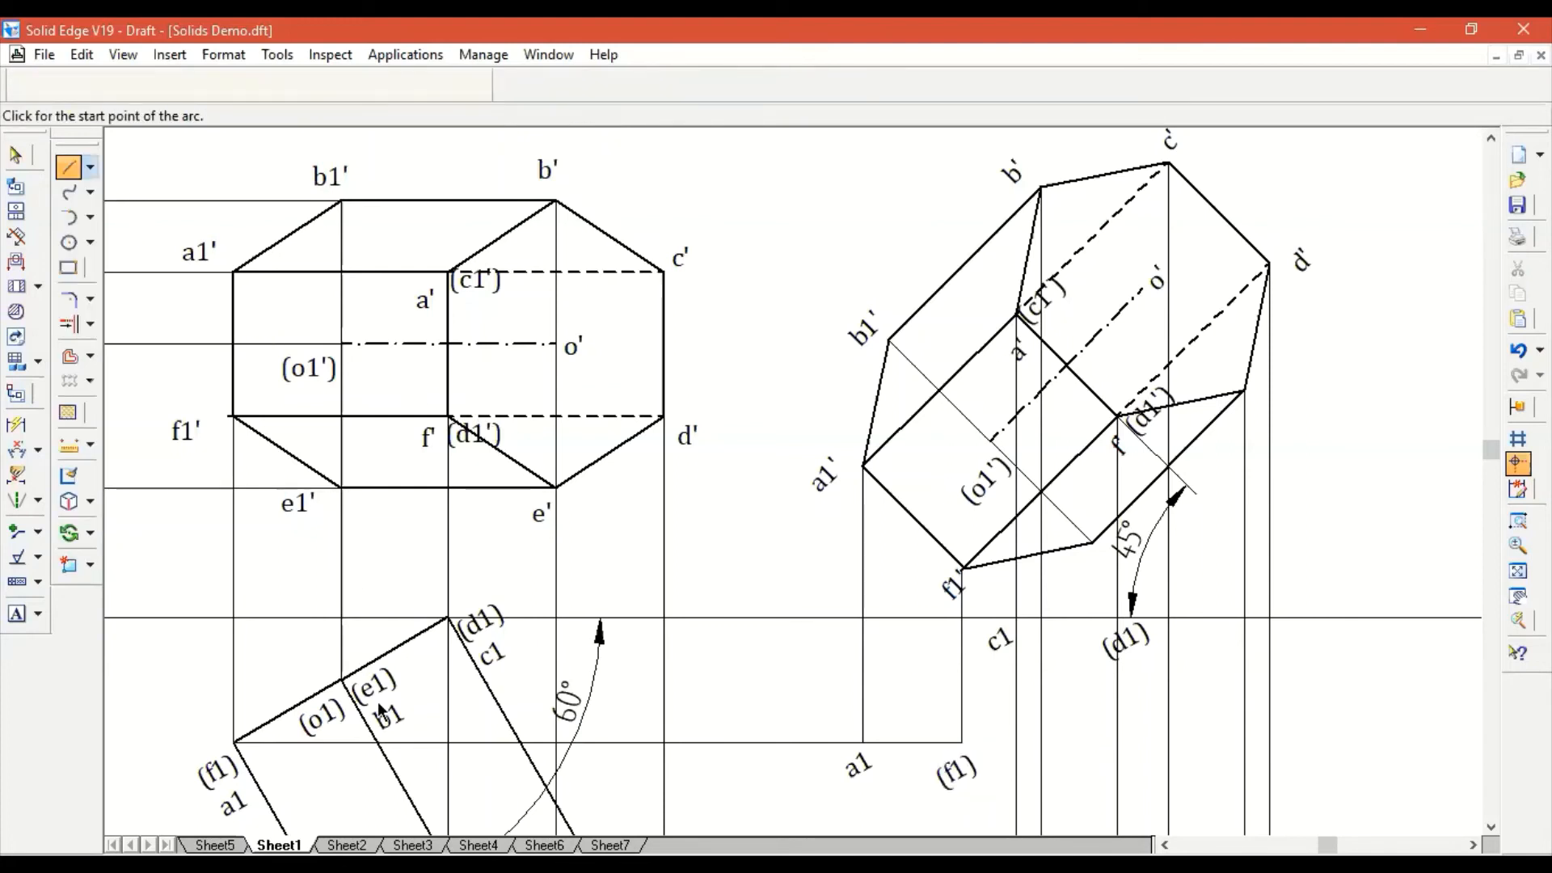
{"action": "left_click", "coordinate": [342, 681]}
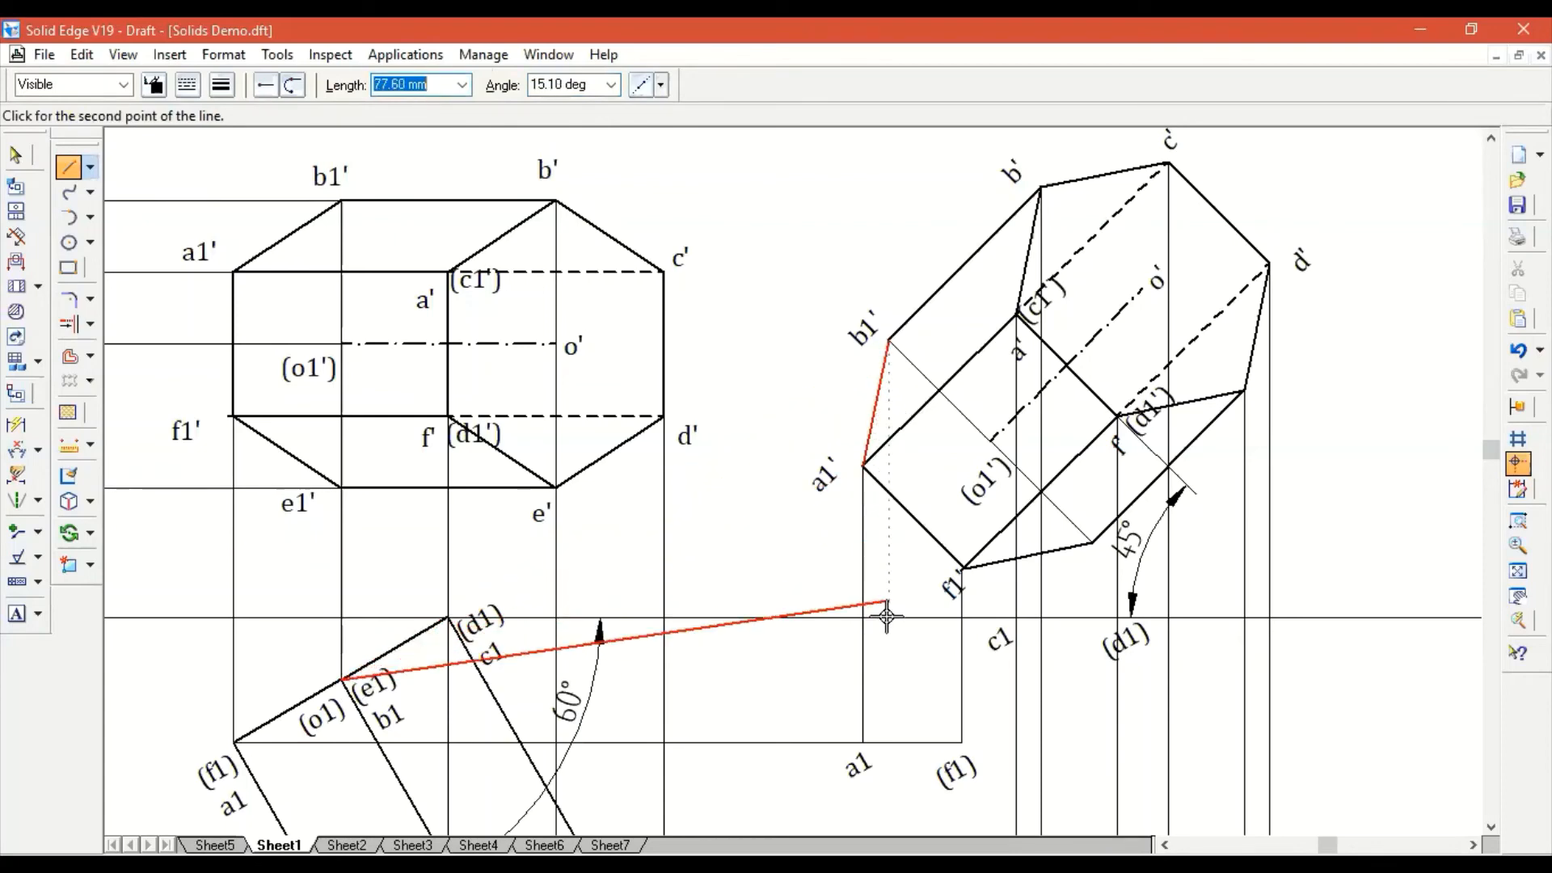
{"action": "left_click", "coordinate": [889, 688]}
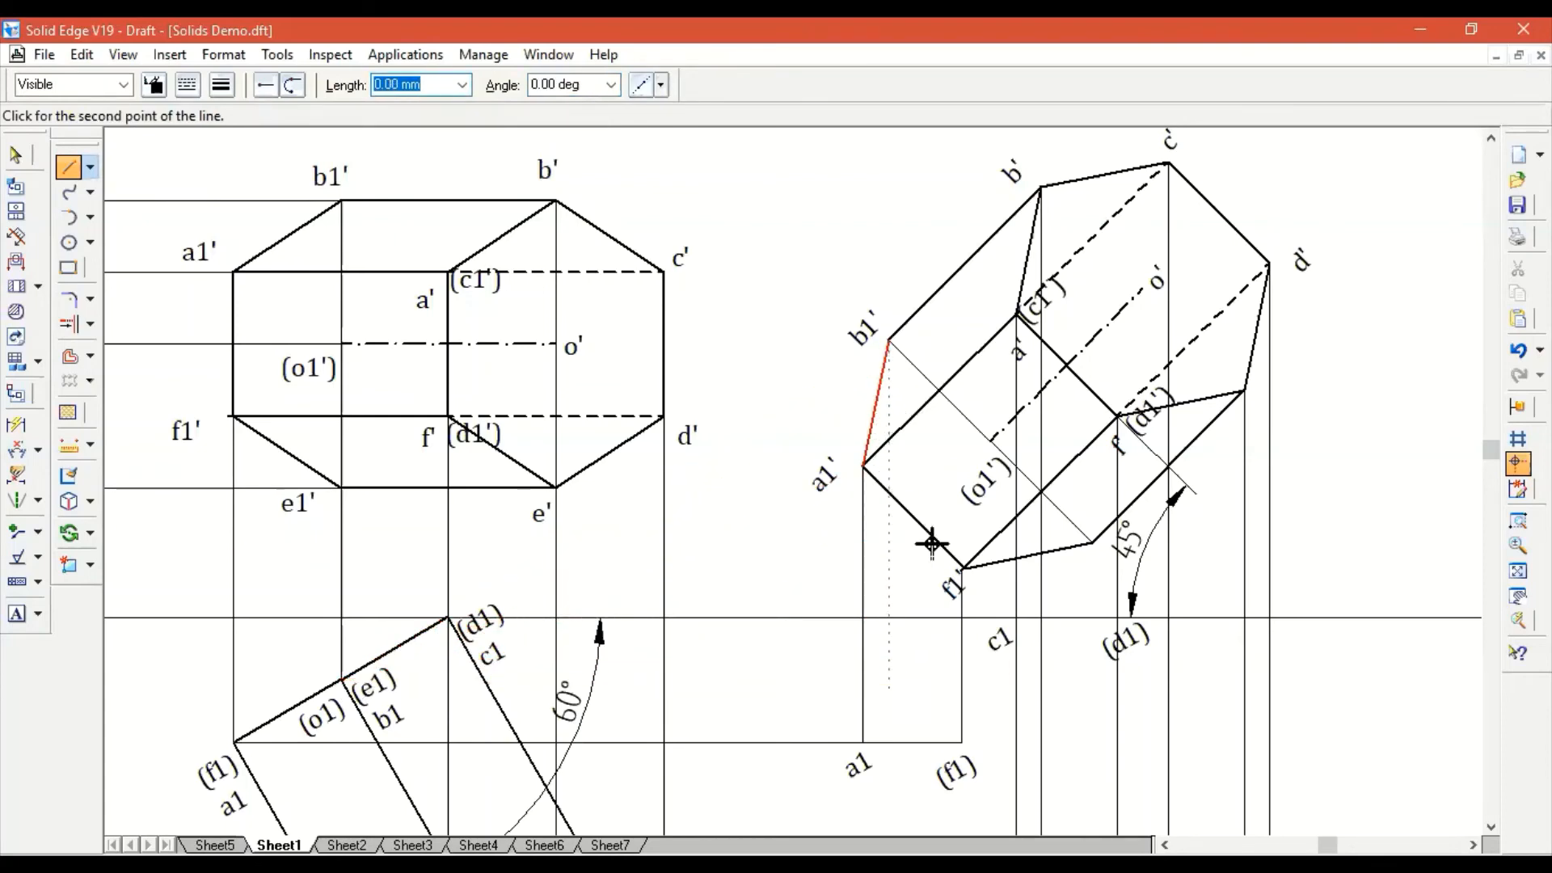
{"action": "left_click", "coordinate": [889, 339]}
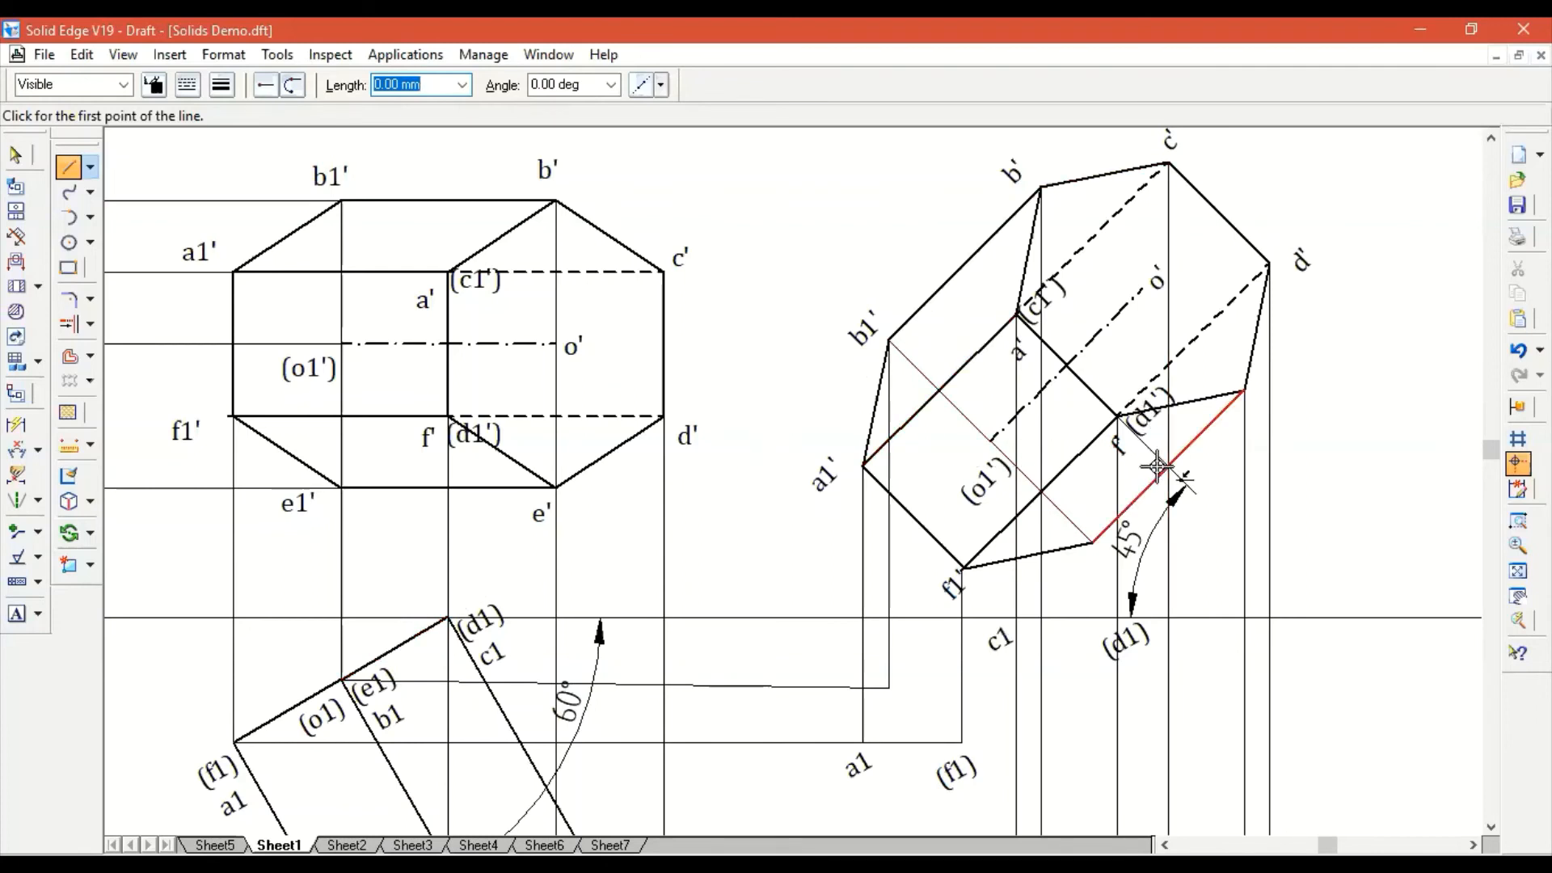
{"action": "left_click", "coordinate": [1090, 547]}
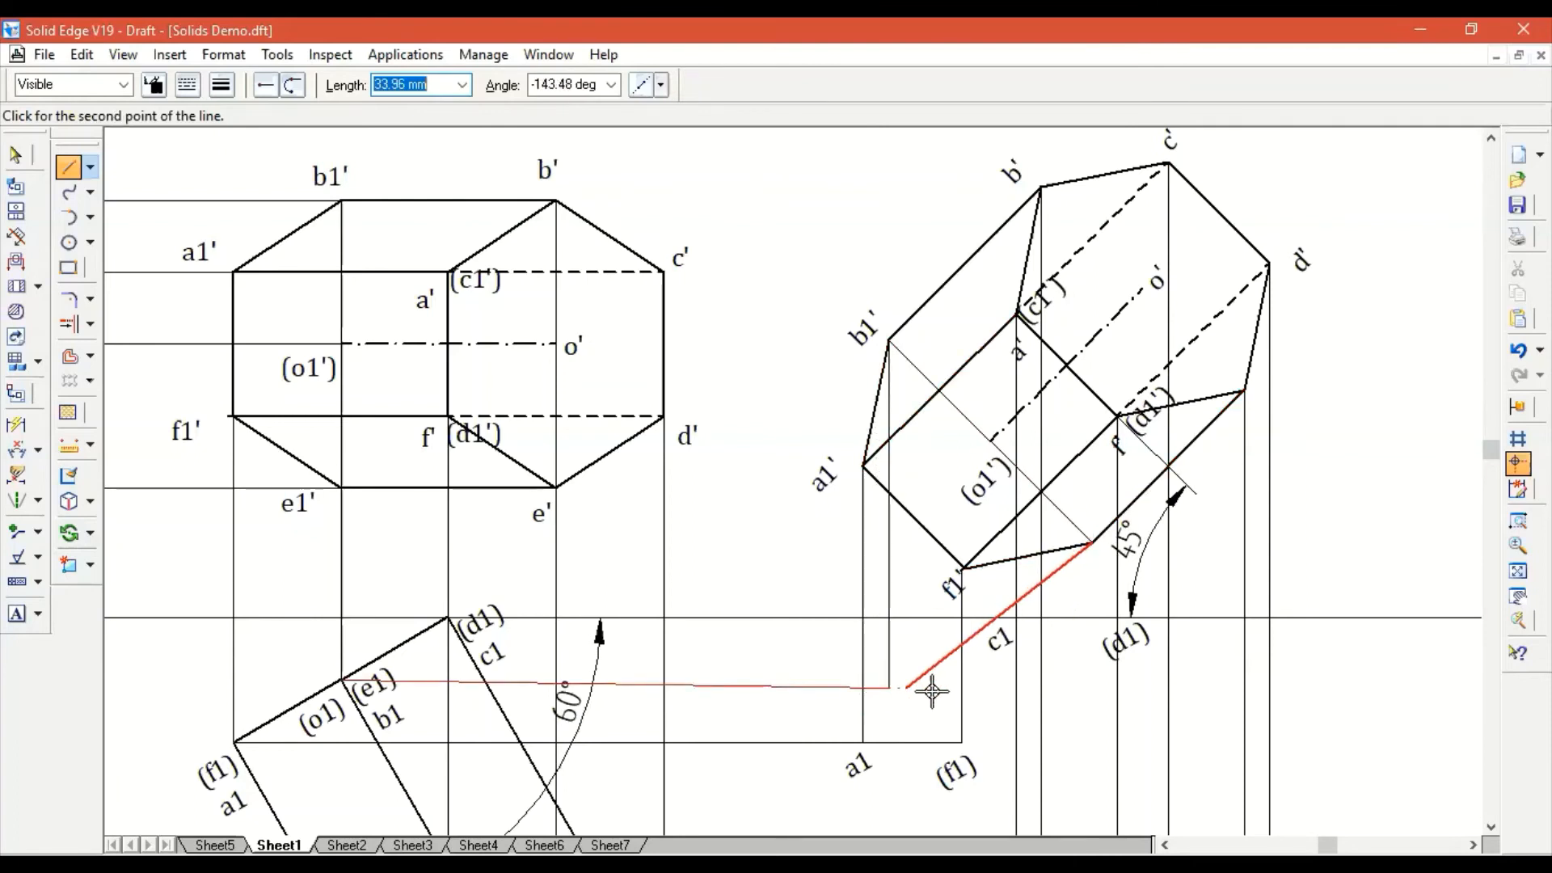
{"action": "left_click", "coordinate": [1066, 688]}
{"action": "left_click", "coordinate": [890, 688]}
{"action": "key", "text": "Escape"}
{"action": "key", "text": "Escape"}
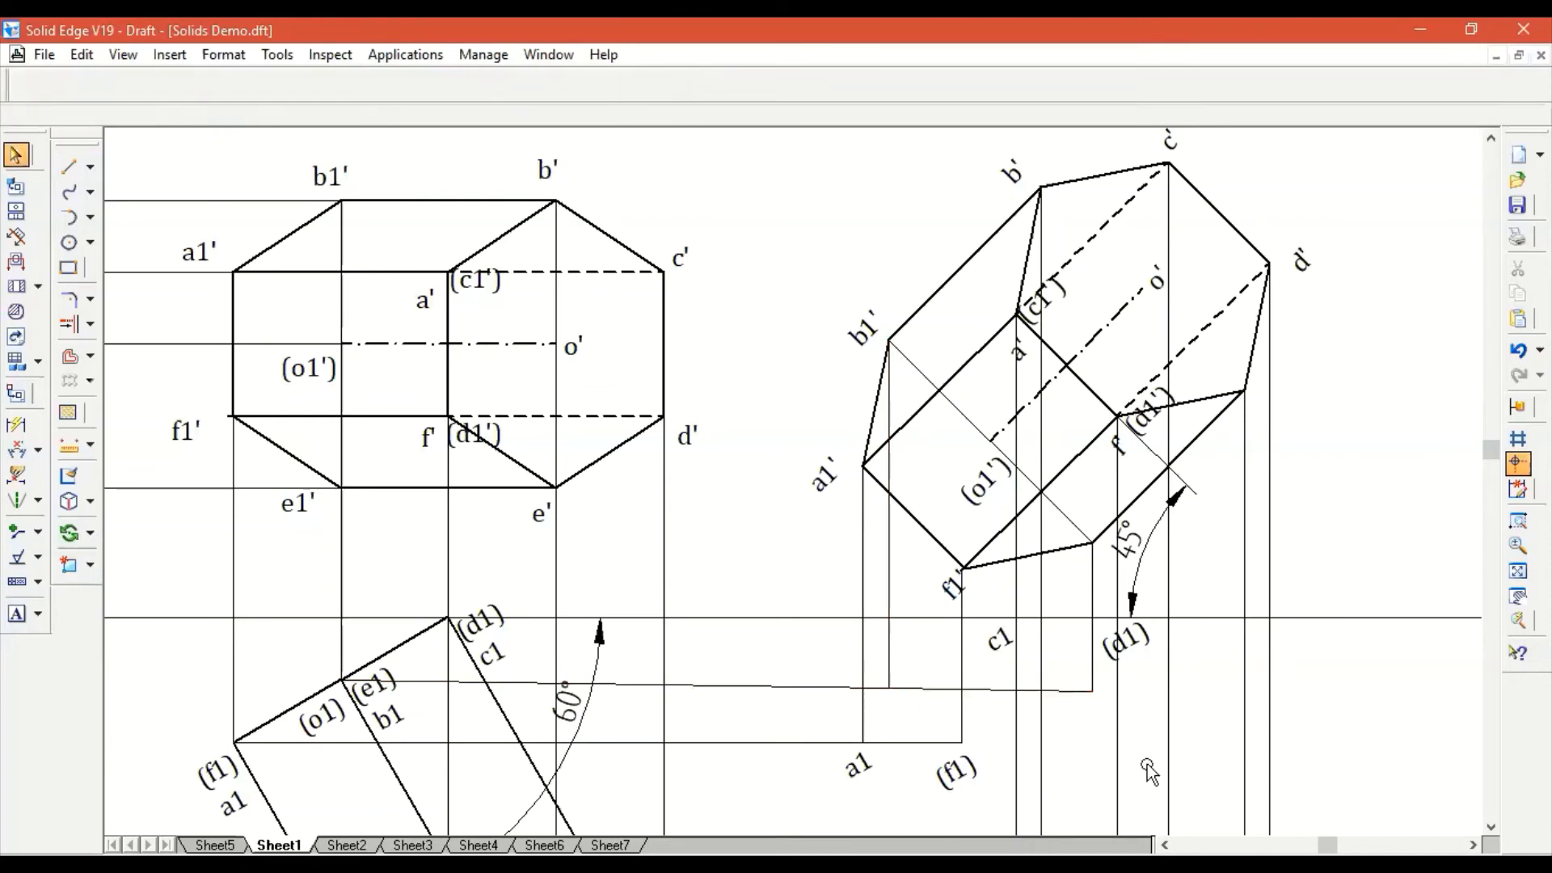
Replace the two slanted segments from the (e1) b1 corner with one horizontal projector crossing the verticals below b1' and e1'.
{"action": "left_click", "coordinate": [770, 687]}
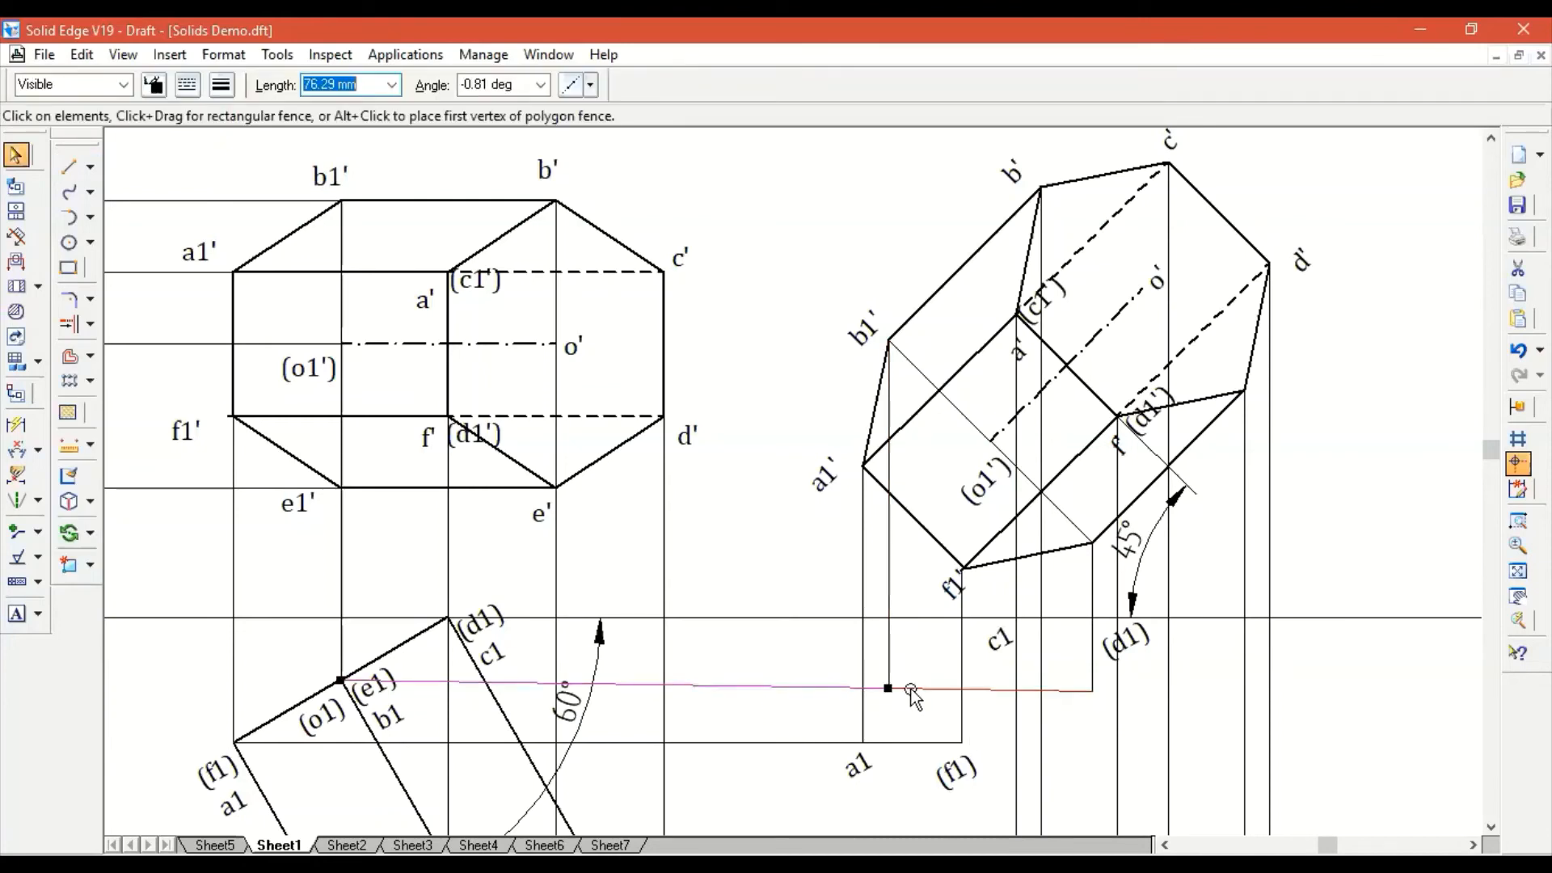
{"action": "key", "text": "Delete"}
{"action": "left_click", "coordinate": [907, 689]}
{"action": "key", "text": "Delete"}
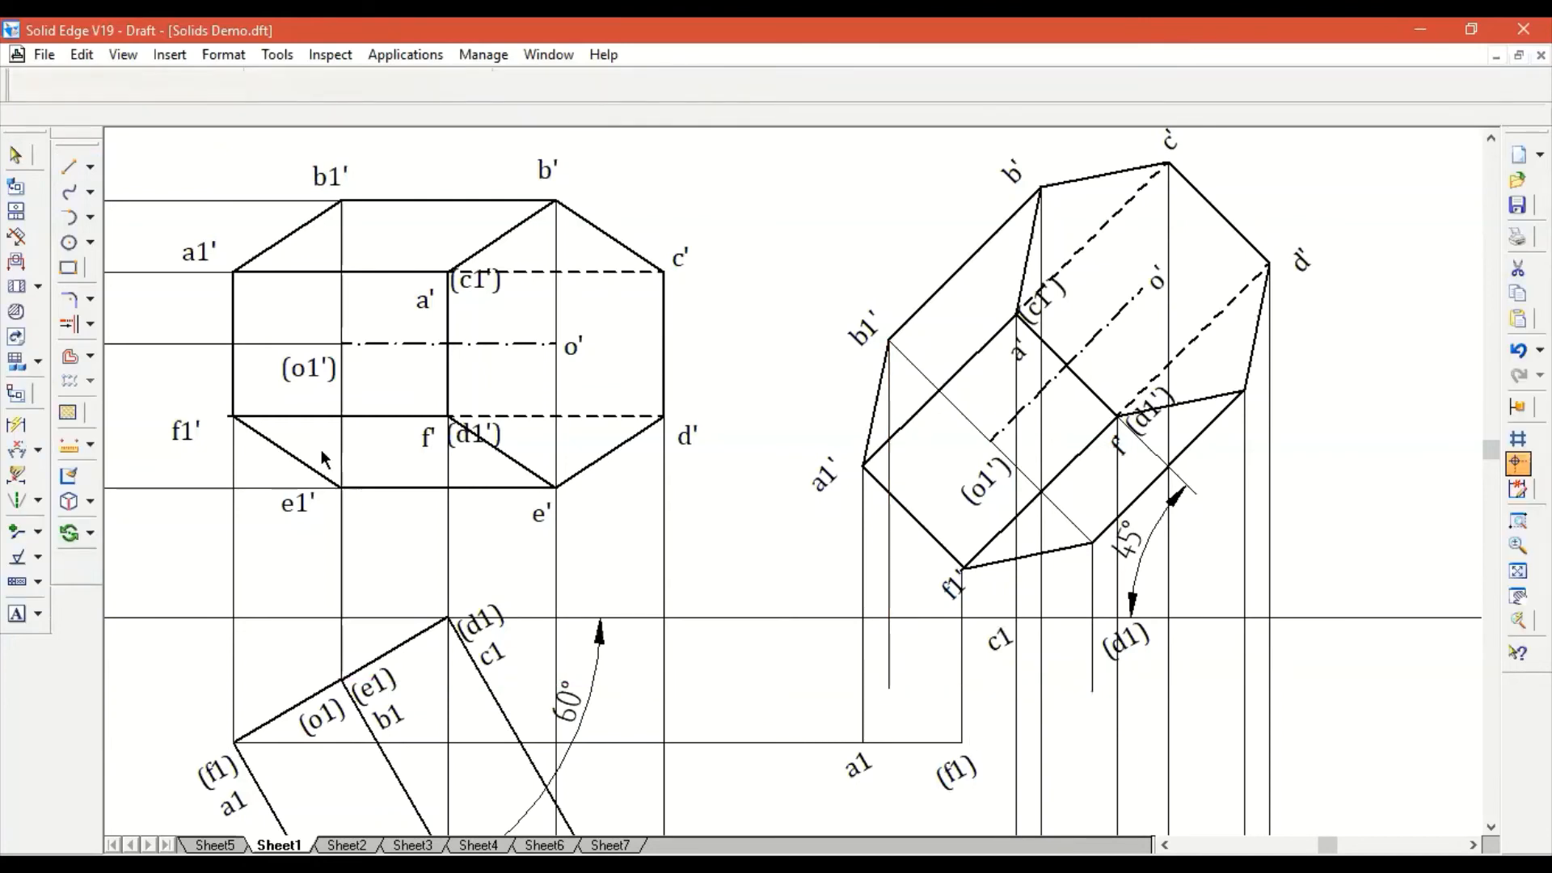
{"action": "left_click", "coordinate": [68, 167]}
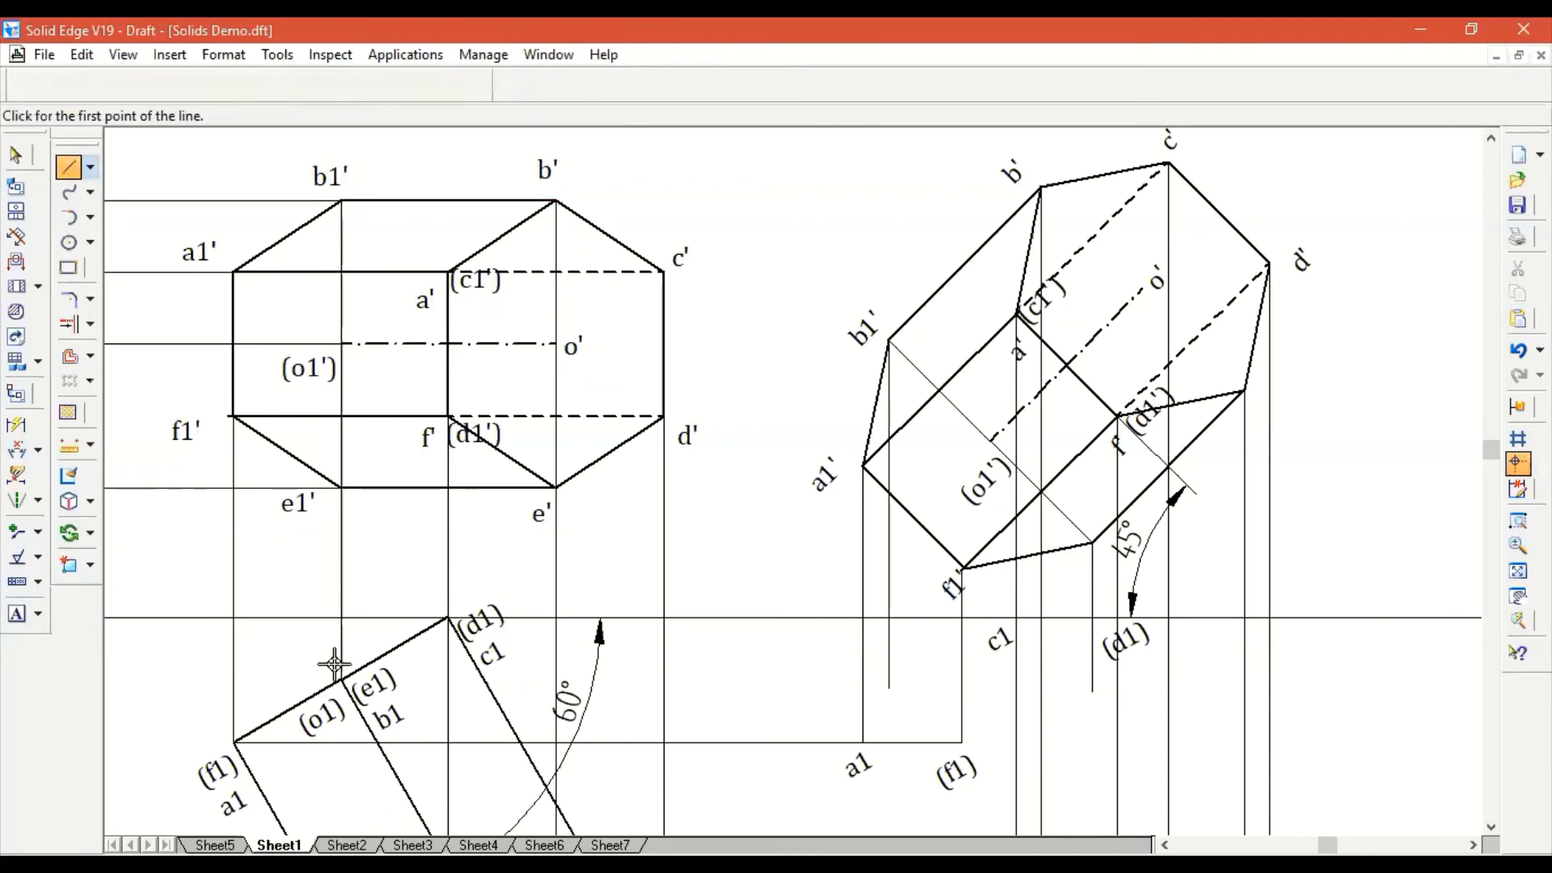
{"action": "left_click", "coordinate": [339, 678]}
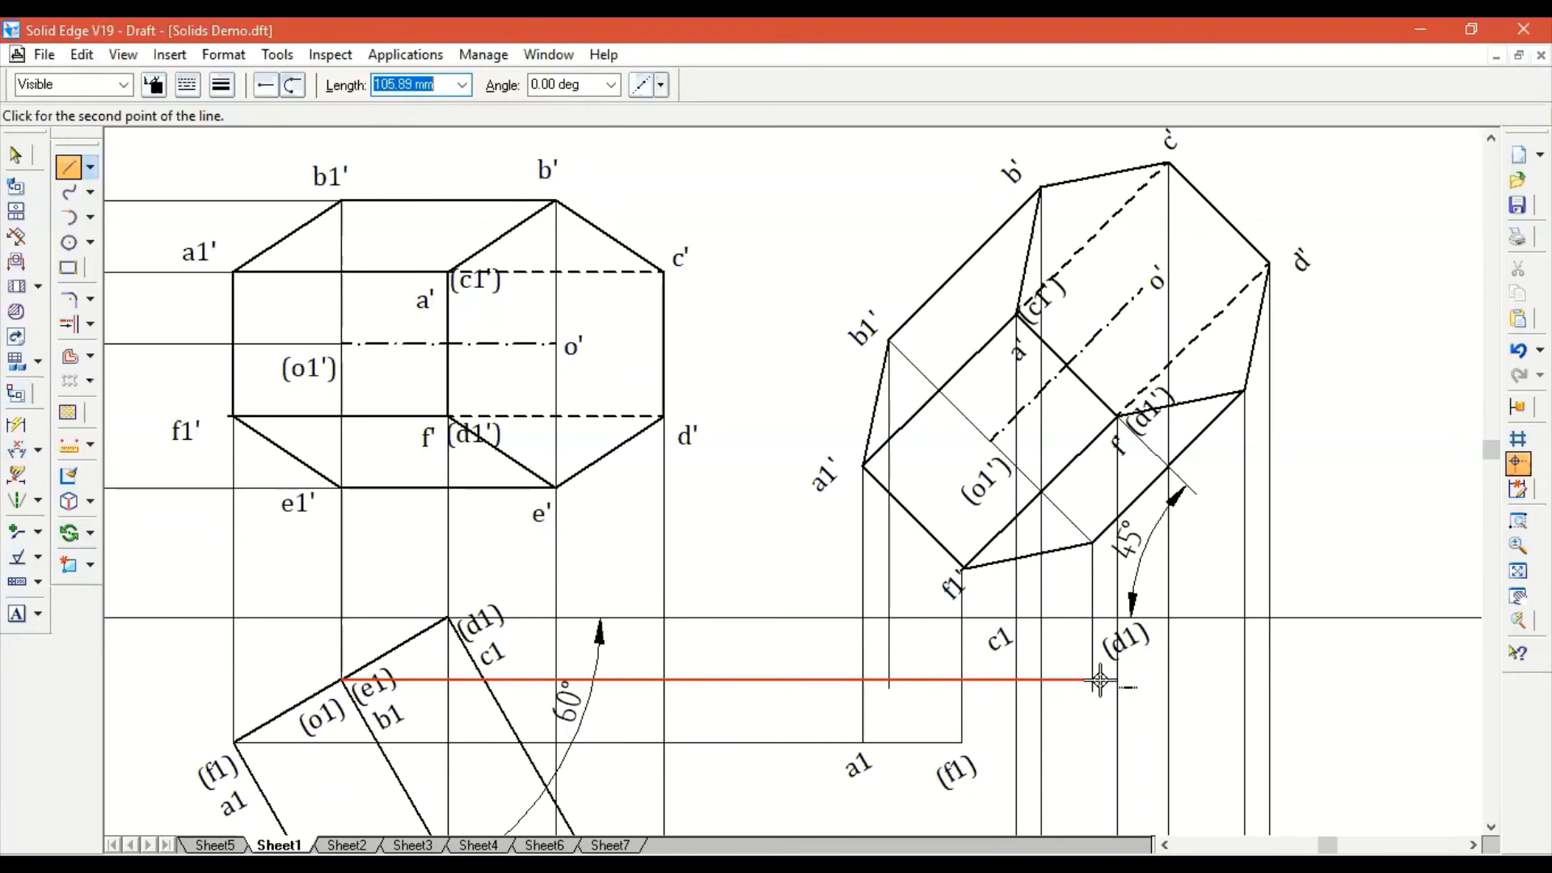
{"action": "left_click", "coordinate": [1099, 680]}
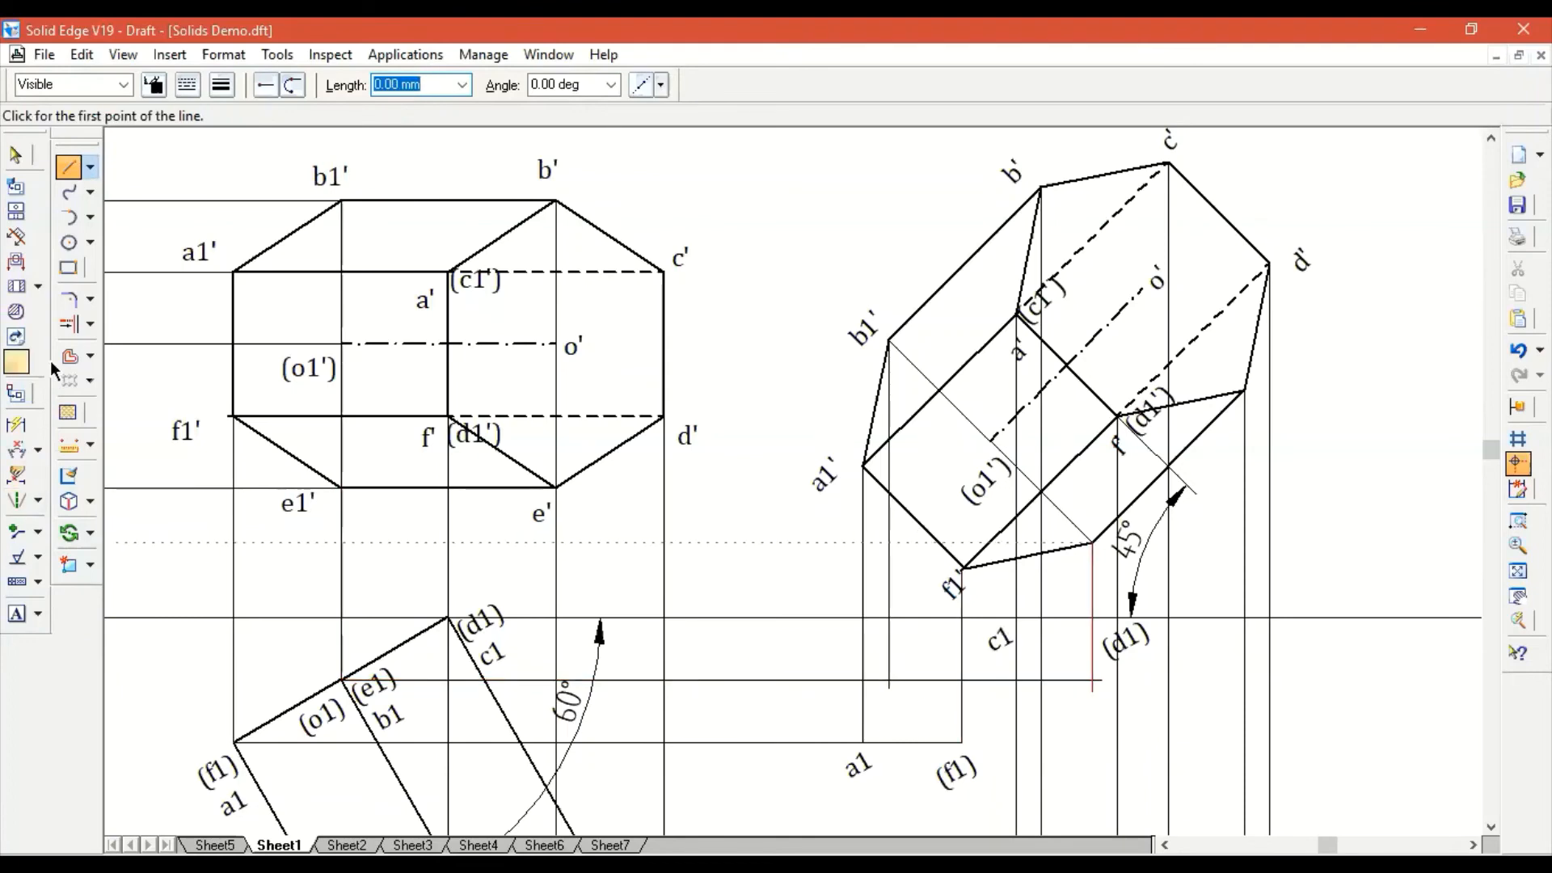
Trim the projector ends that overshoot the intersections below b1' and e1' in the final top view.
{"action": "left_click", "coordinate": [90, 323]}
{"action": "left_click", "coordinate": [114, 330]}
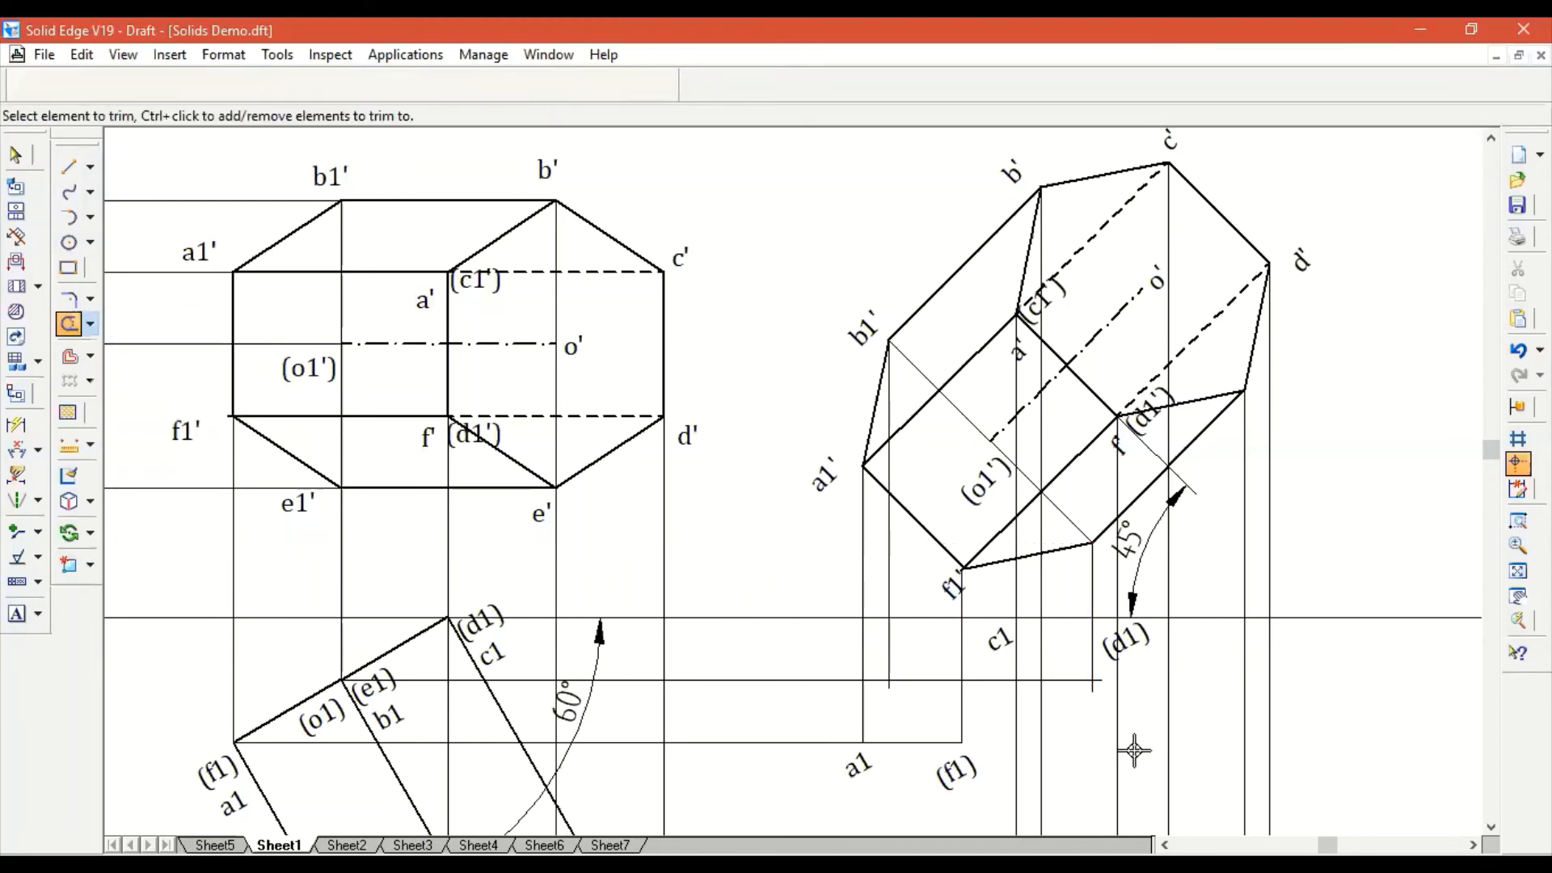
{"action": "left_click", "coordinate": [893, 688]}
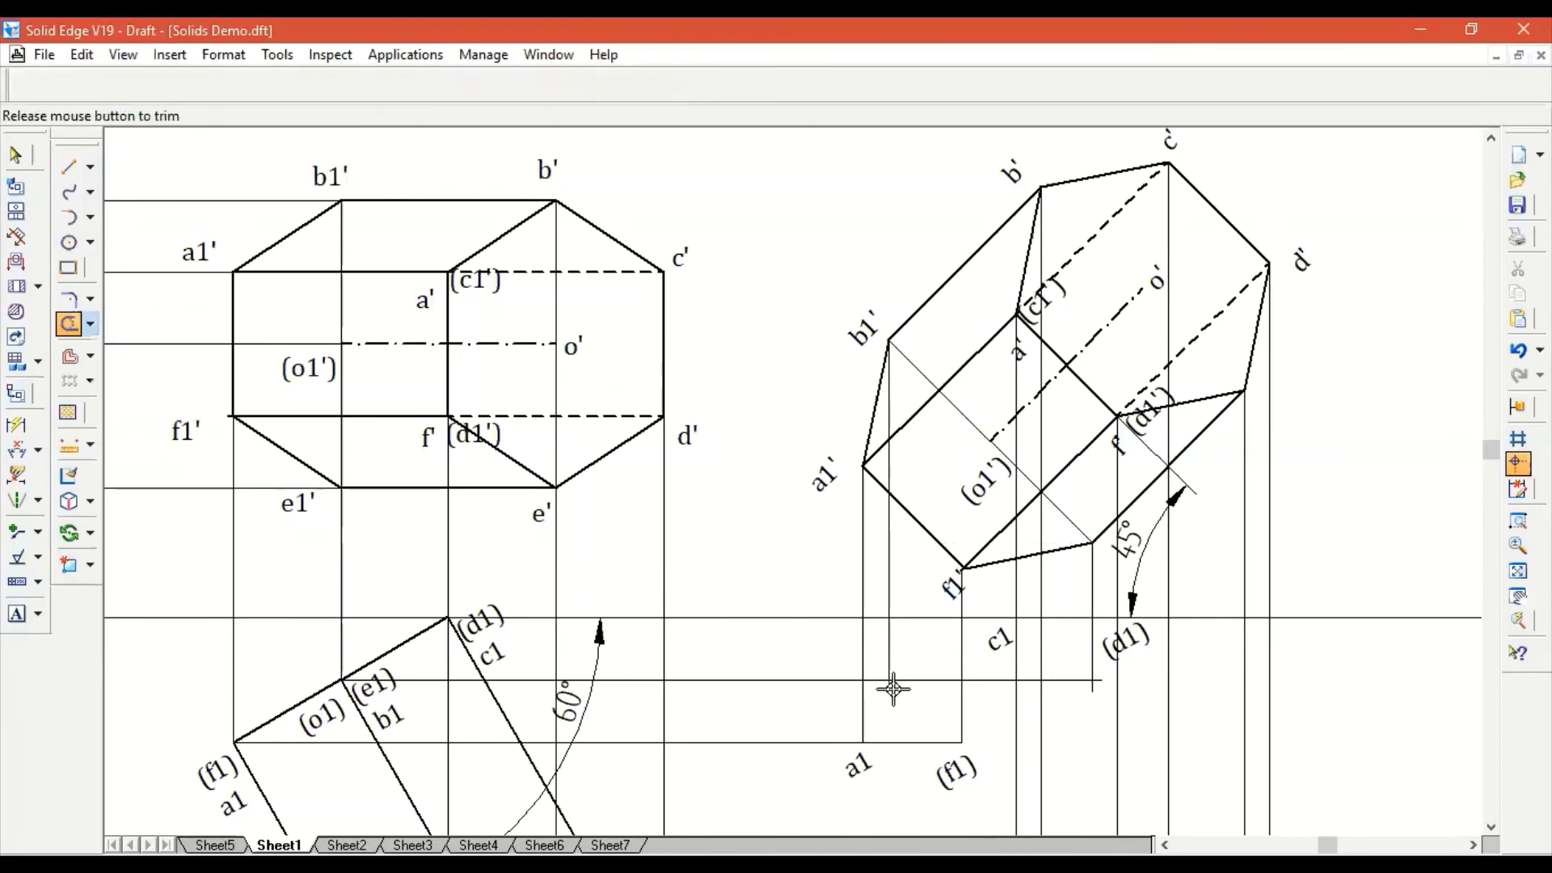
{"action": "left_click", "coordinate": [1101, 685]}
{"action": "key", "text": "Escape"}
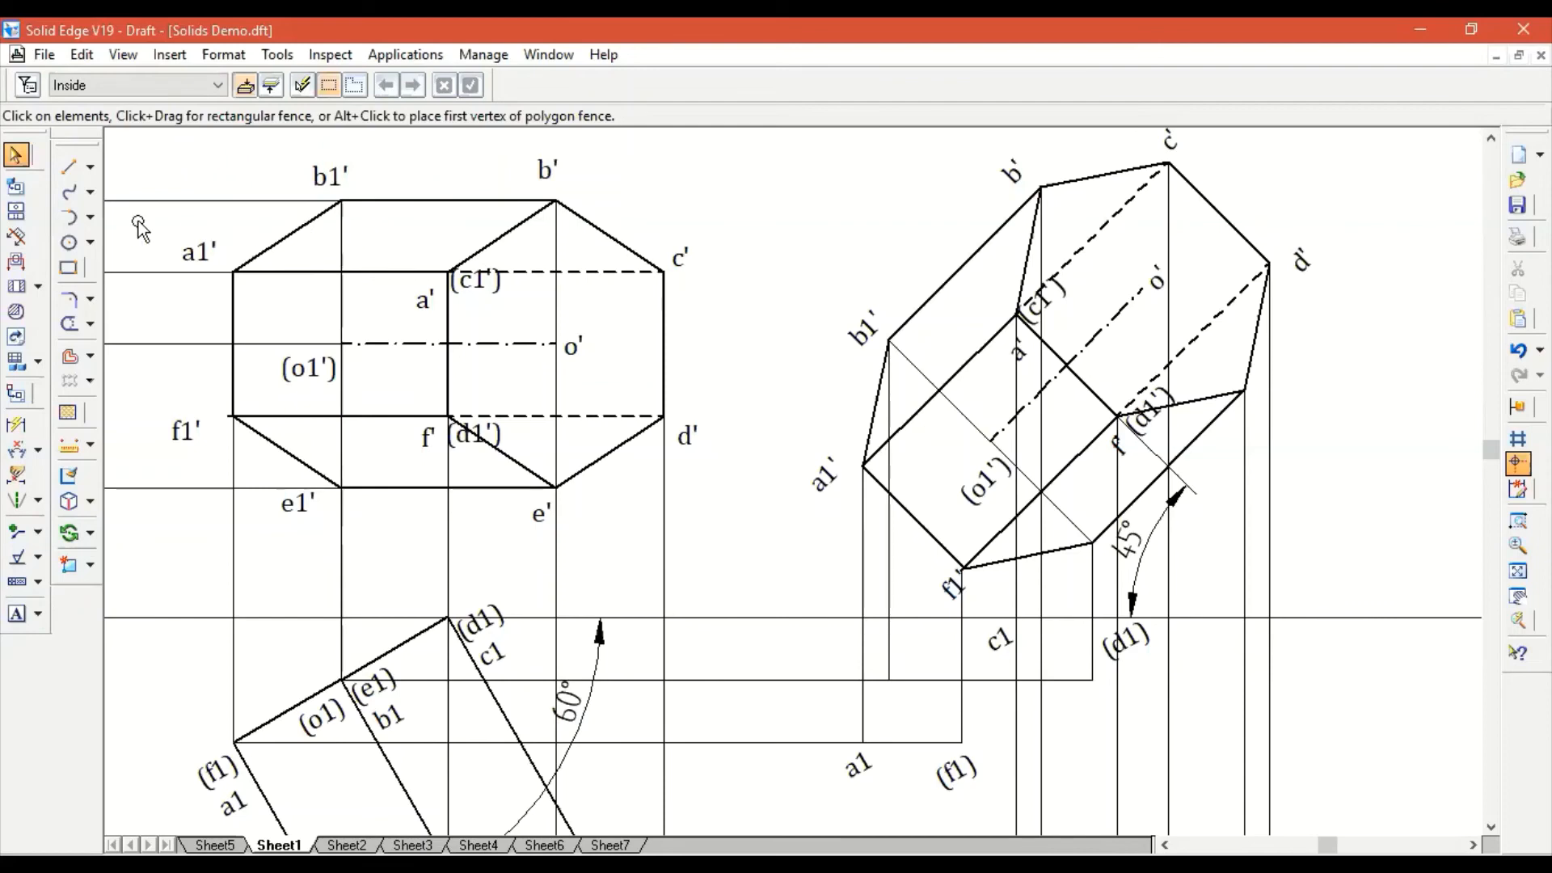
Draw dashed hidden edges from b1' to (c1') and from (d1') to e1' in the second front view.
{"action": "left_click", "coordinate": [68, 167]}
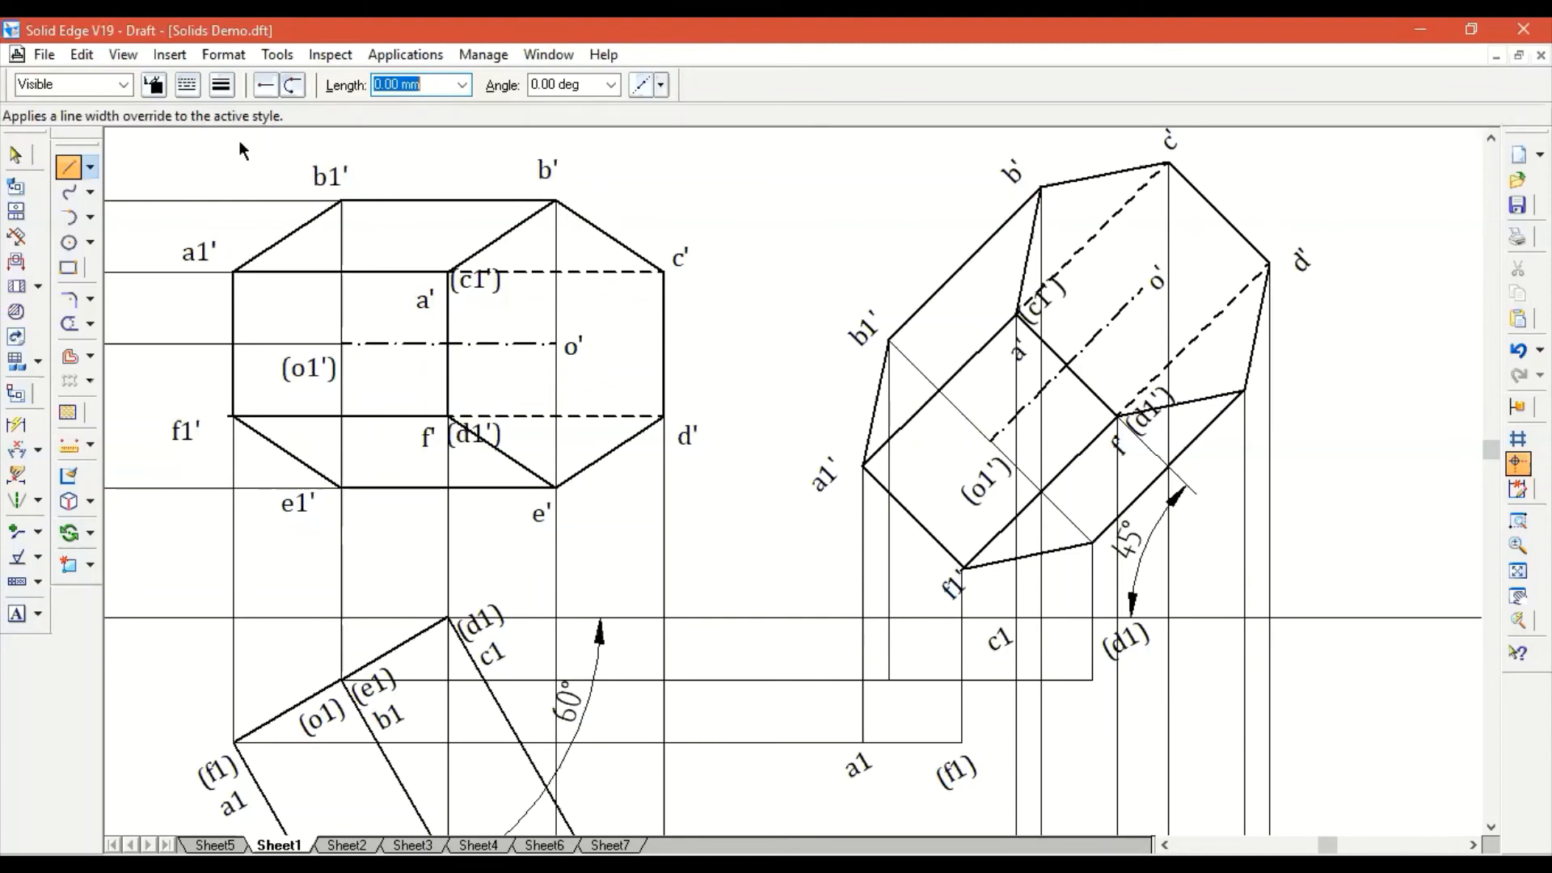
{"action": "left_click", "coordinate": [221, 84]}
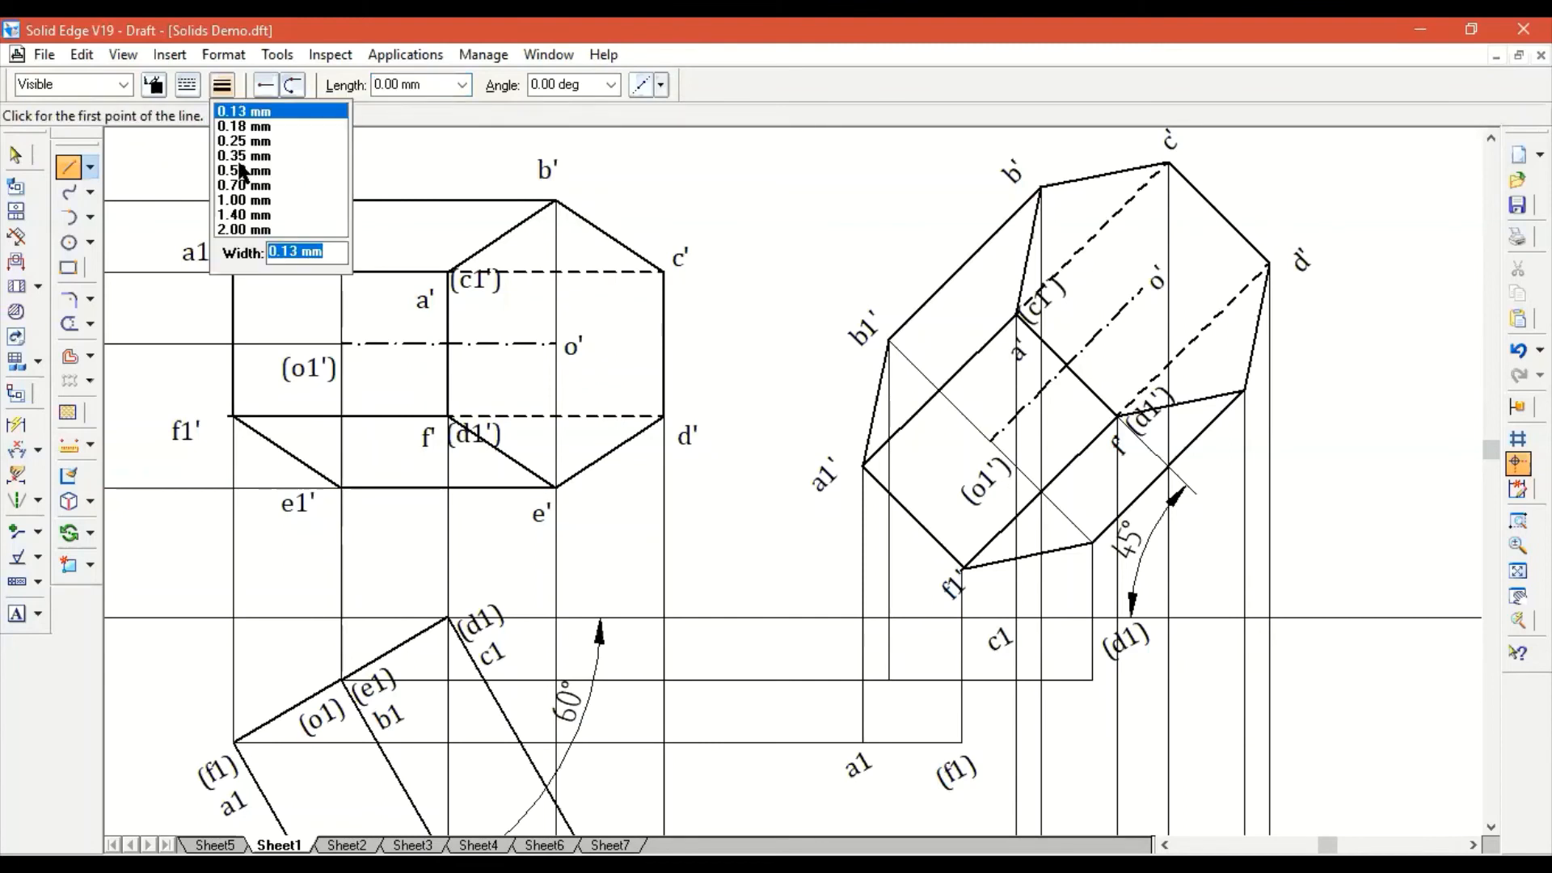
{"action": "left_click", "coordinate": [188, 84]}
{"action": "left_click", "coordinate": [216, 139]}
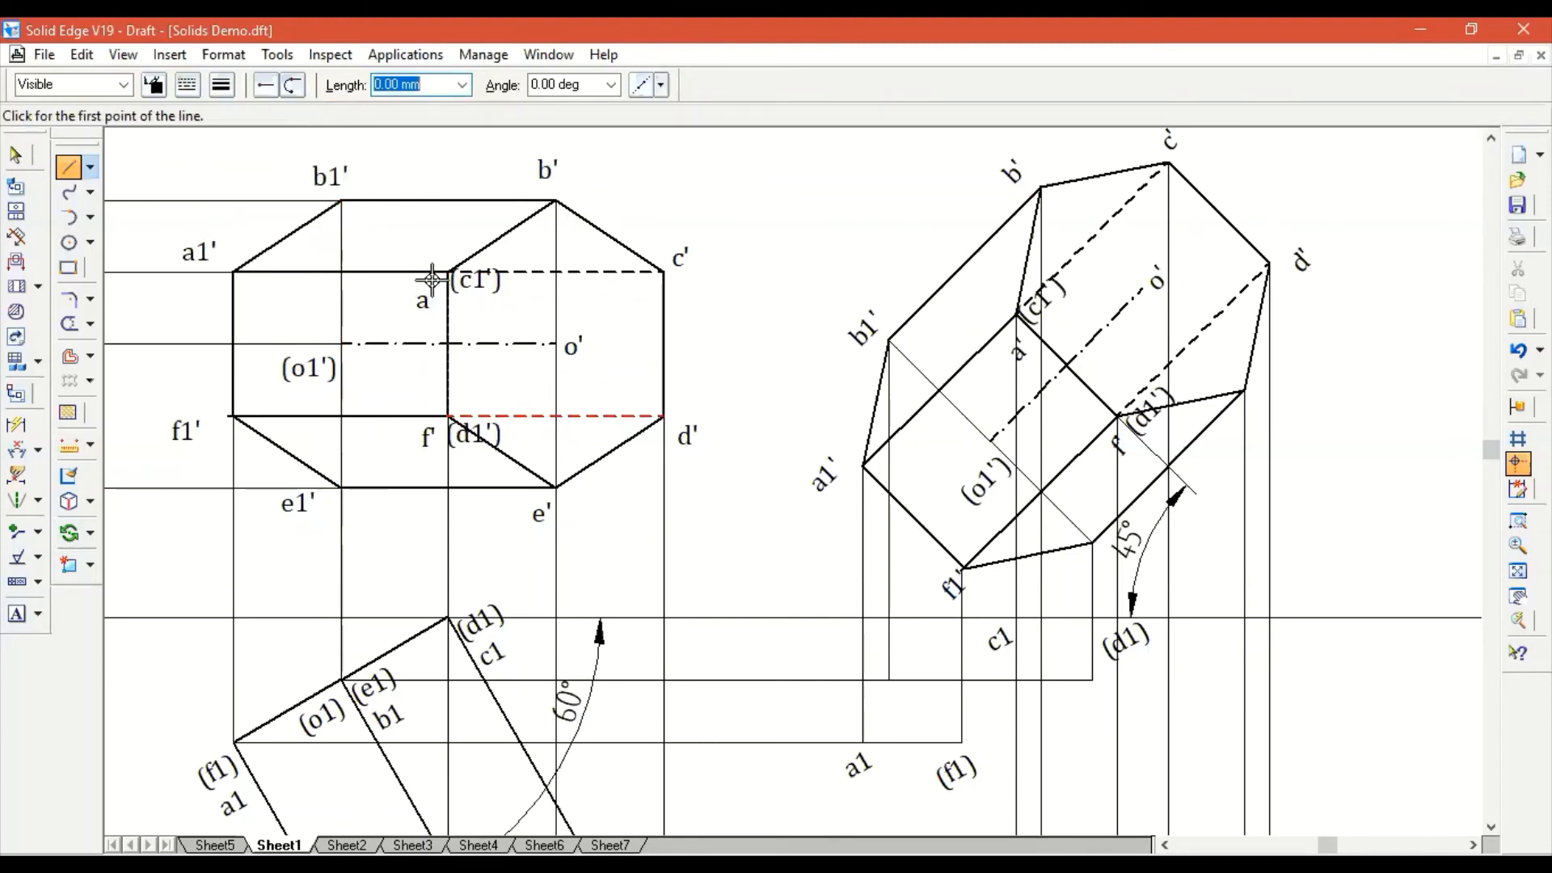
{"action": "left_click", "coordinate": [341, 200]}
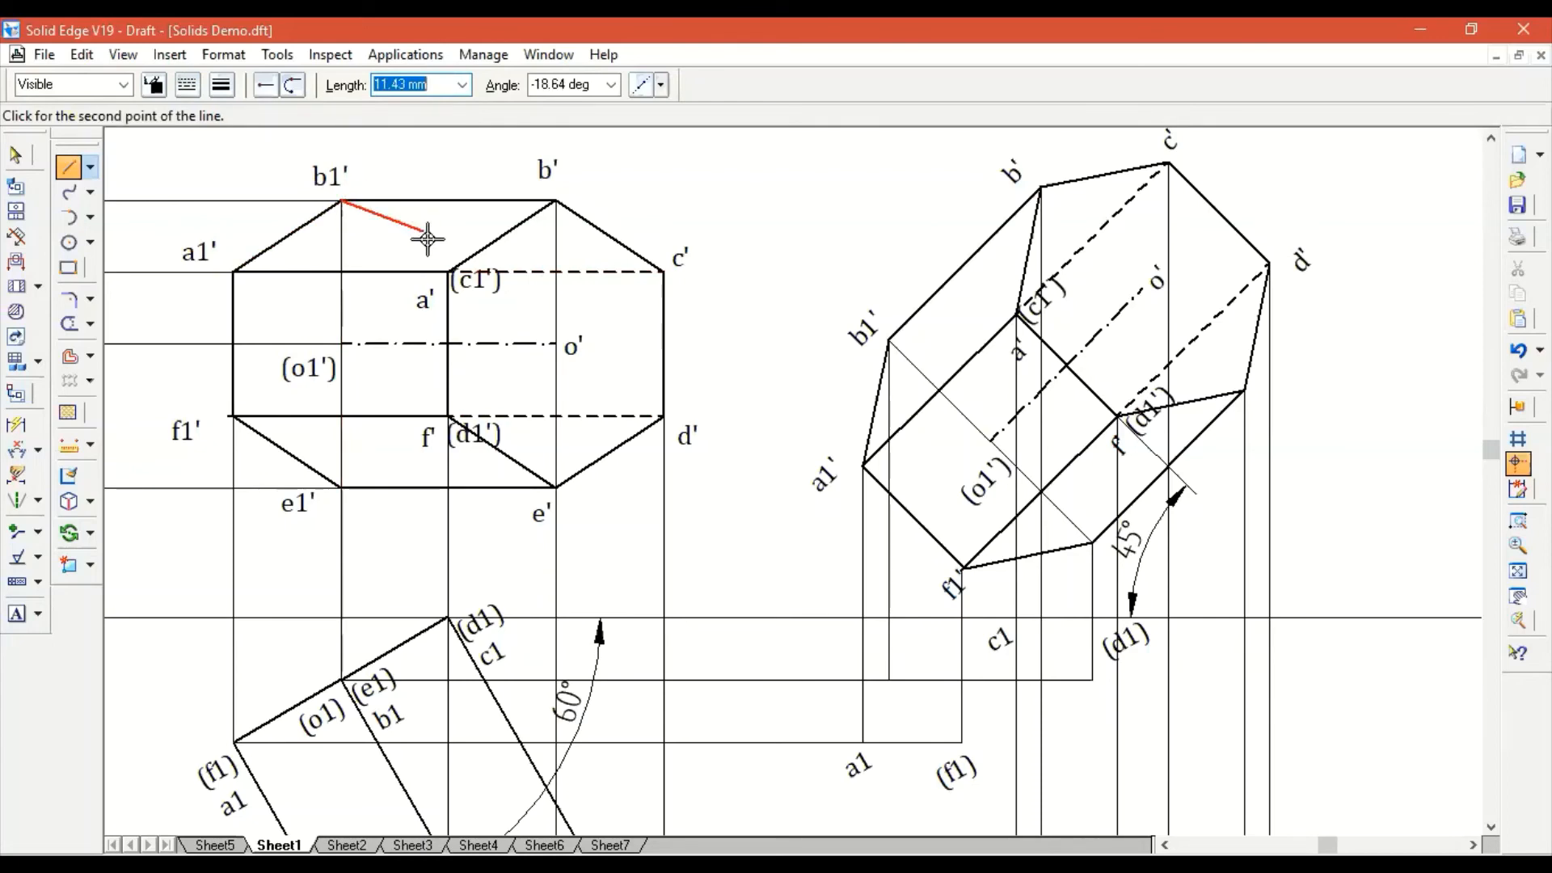
{"action": "left_click", "coordinate": [449, 271]}
{"action": "right_click", "coordinate": [409, 312]}
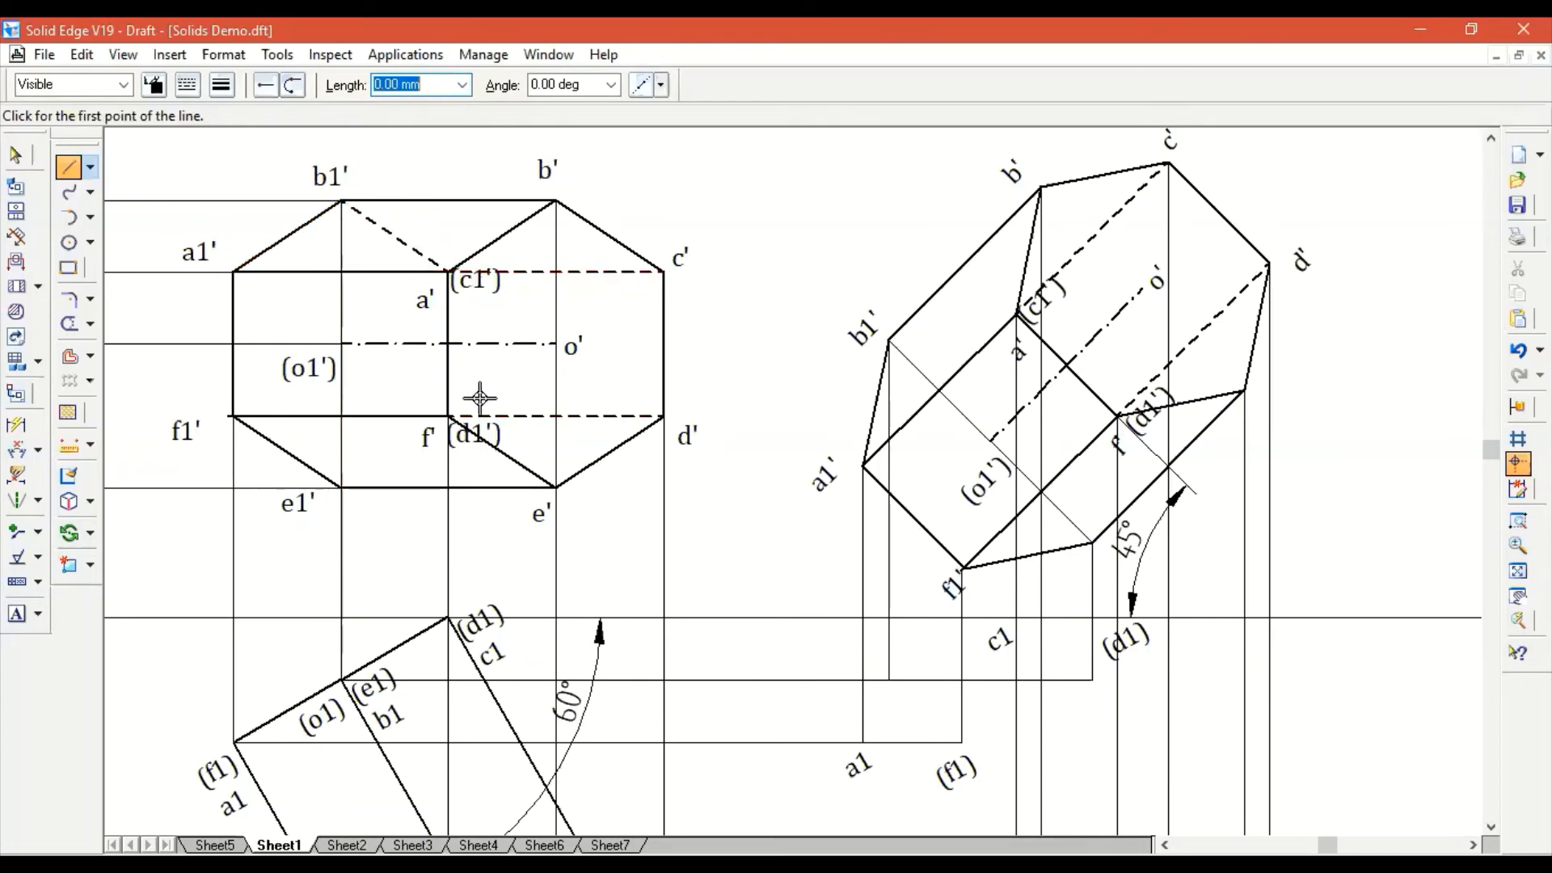
{"action": "left_click", "coordinate": [449, 416]}
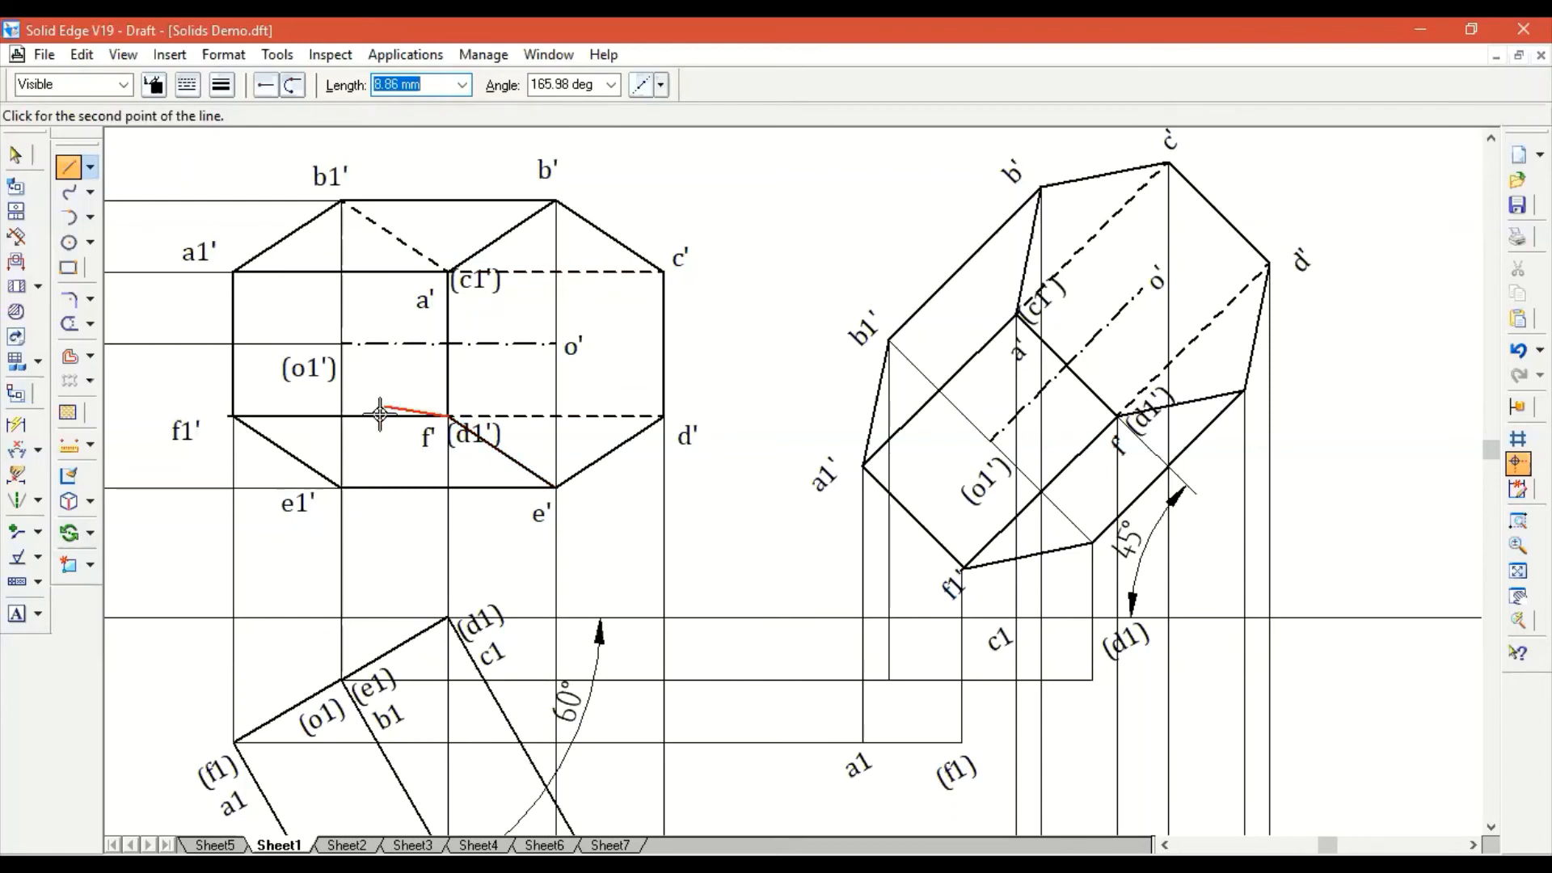
{"action": "left_click", "coordinate": [341, 479]}
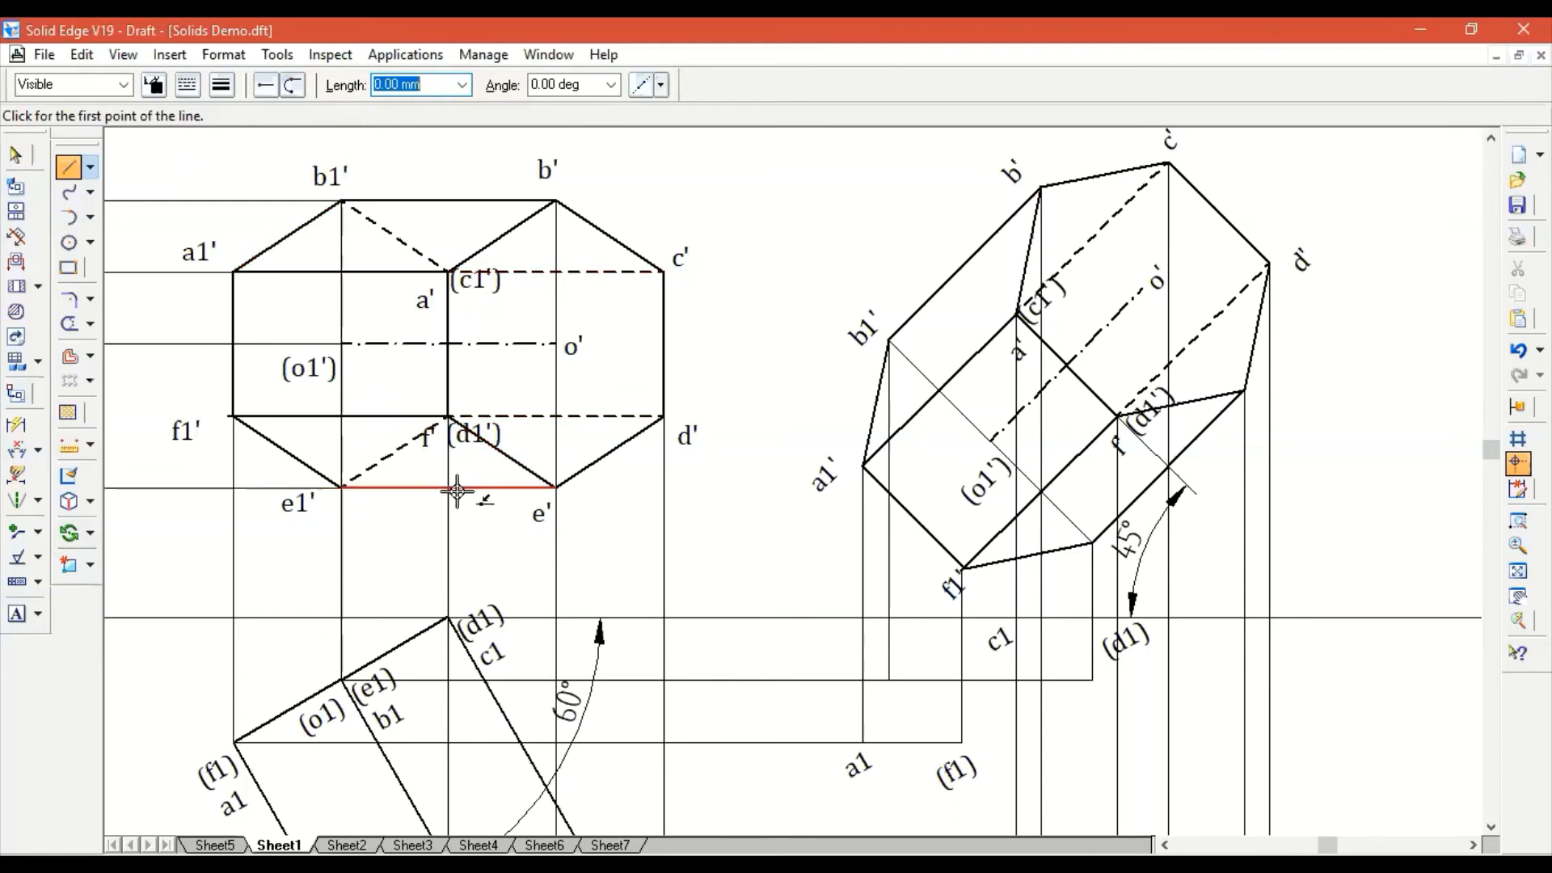
{"action": "right_click", "coordinate": [455, 485]}
{"action": "key", "text": "Escape"}
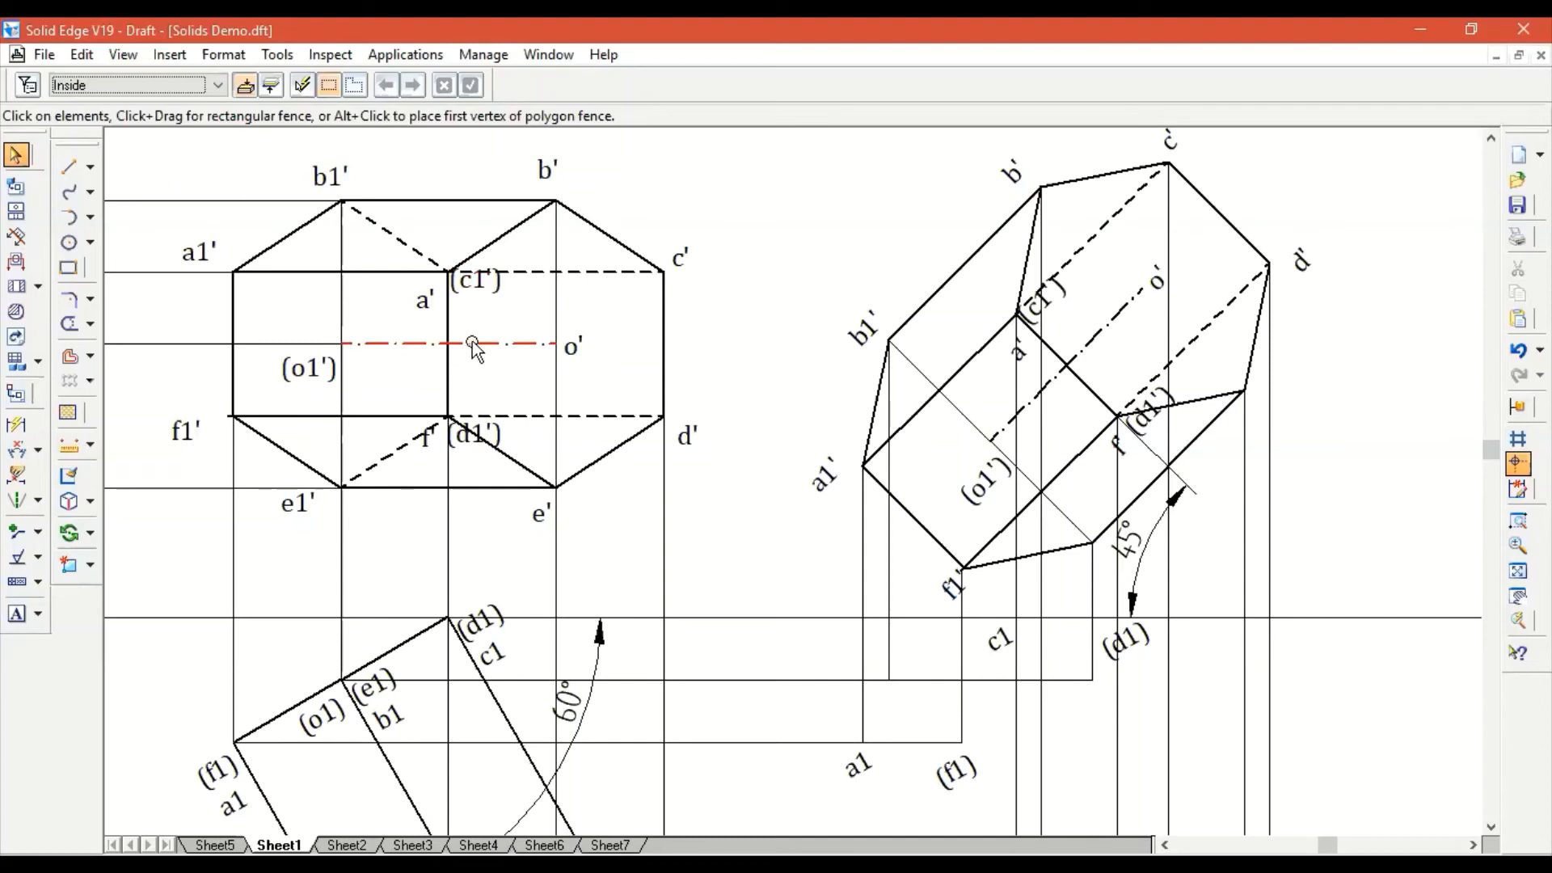
Add dashed hidden edges b1'–(c1') and (d1')–e1' to the tilted final front view.
{"action": "left_click", "coordinate": [69, 167]}
{"action": "left_click", "coordinate": [888, 341]}
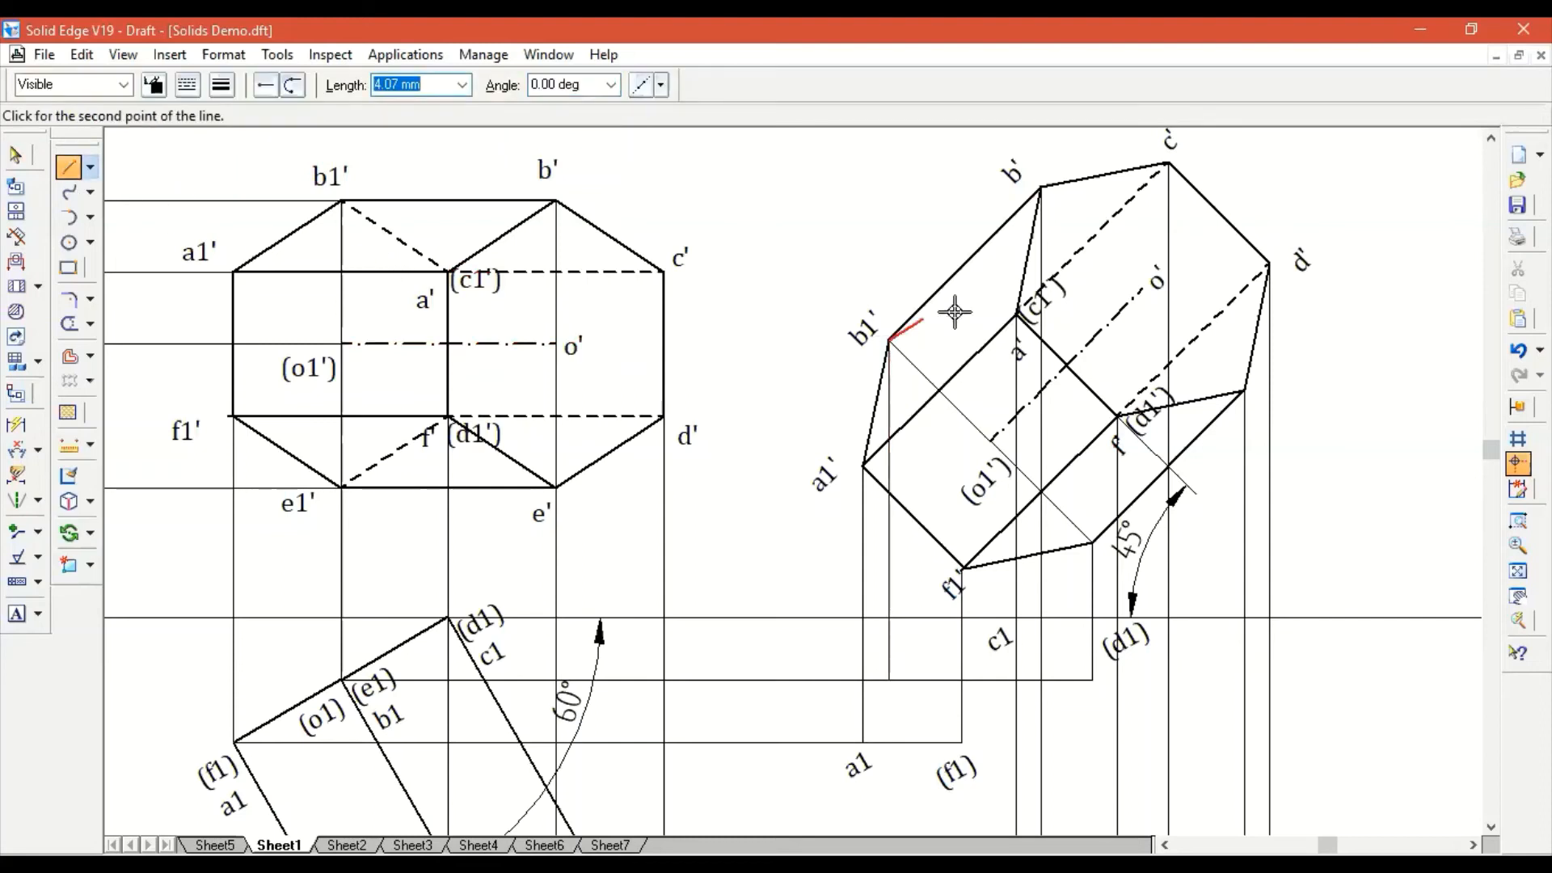
{"action": "left_click", "coordinate": [1016, 315]}
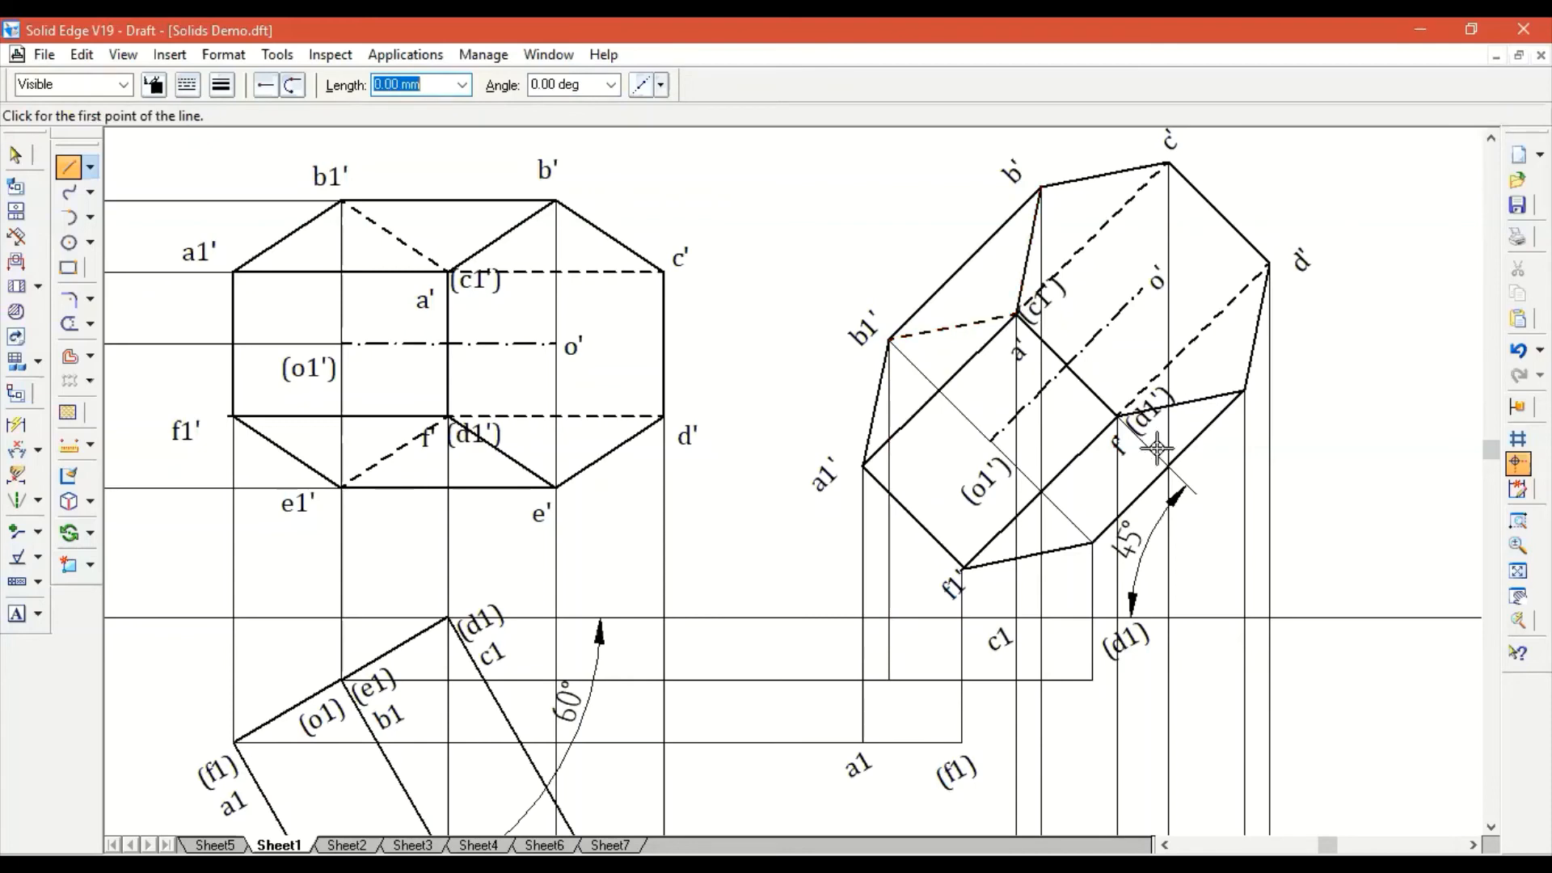
{"action": "left_click", "coordinate": [1119, 415]}
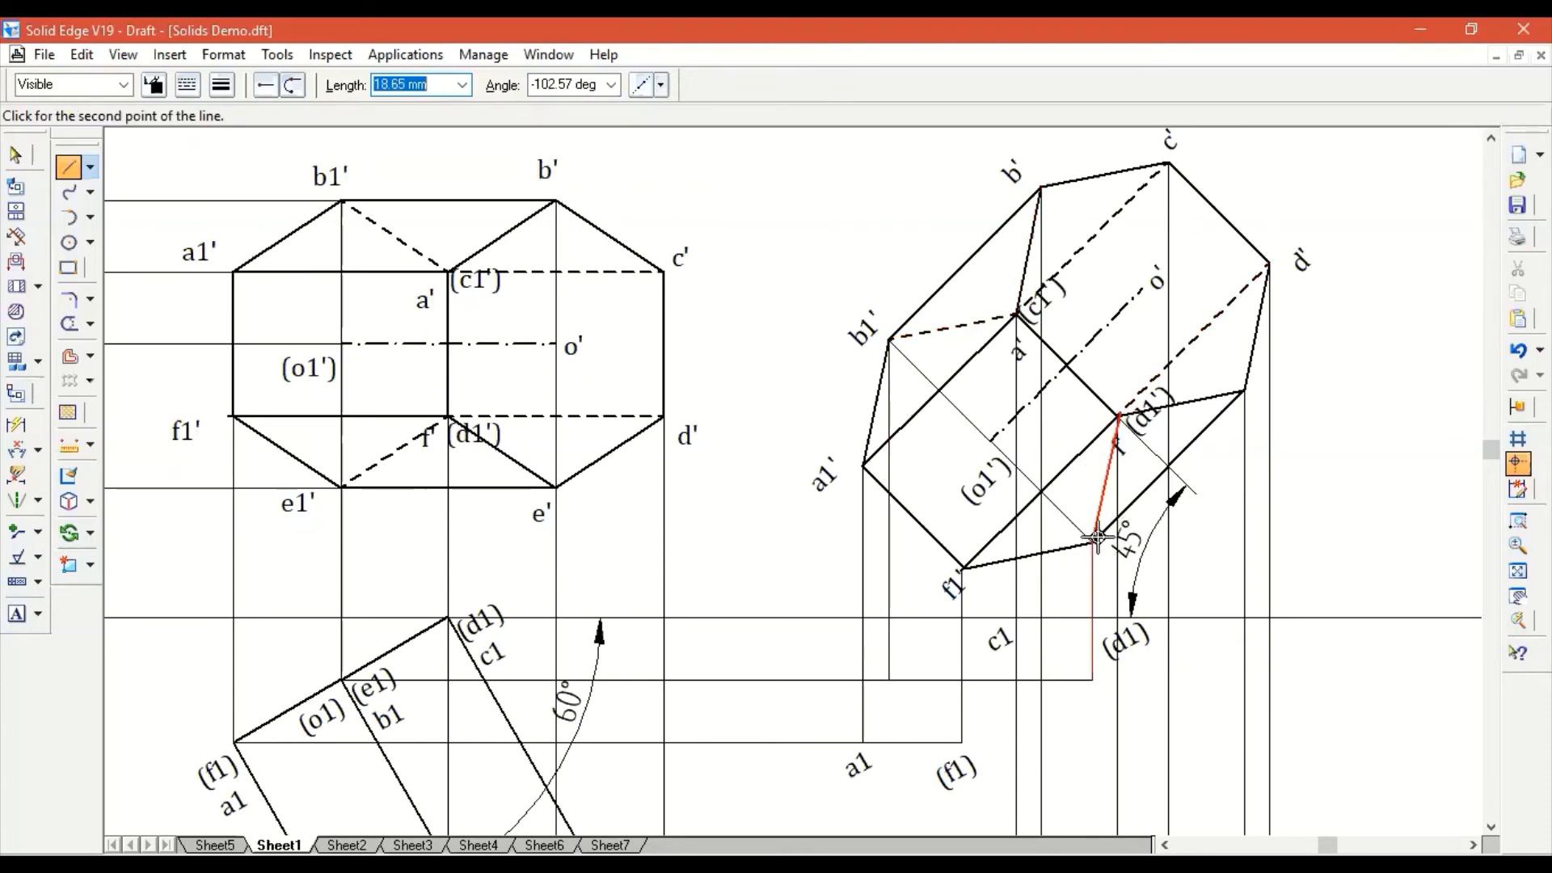
{"action": "left_click", "coordinate": [1093, 541]}
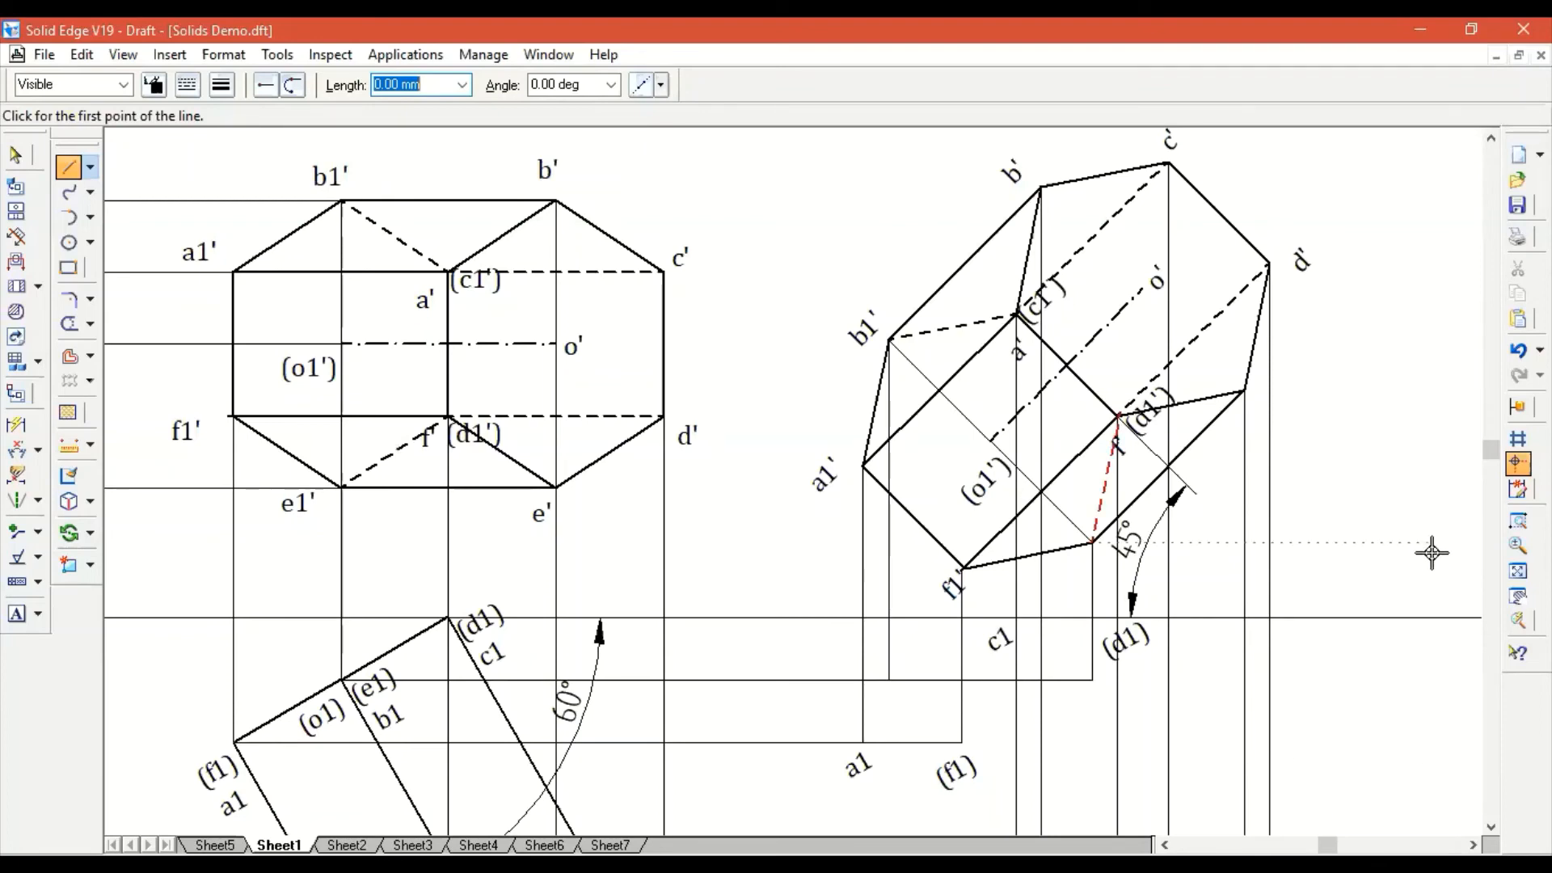
Copy the labels b1 and (e1) from the tilted top view to the projector intersections below b1' and e1' in the final top view.
{"action": "left_click", "coordinate": [1518, 570]}
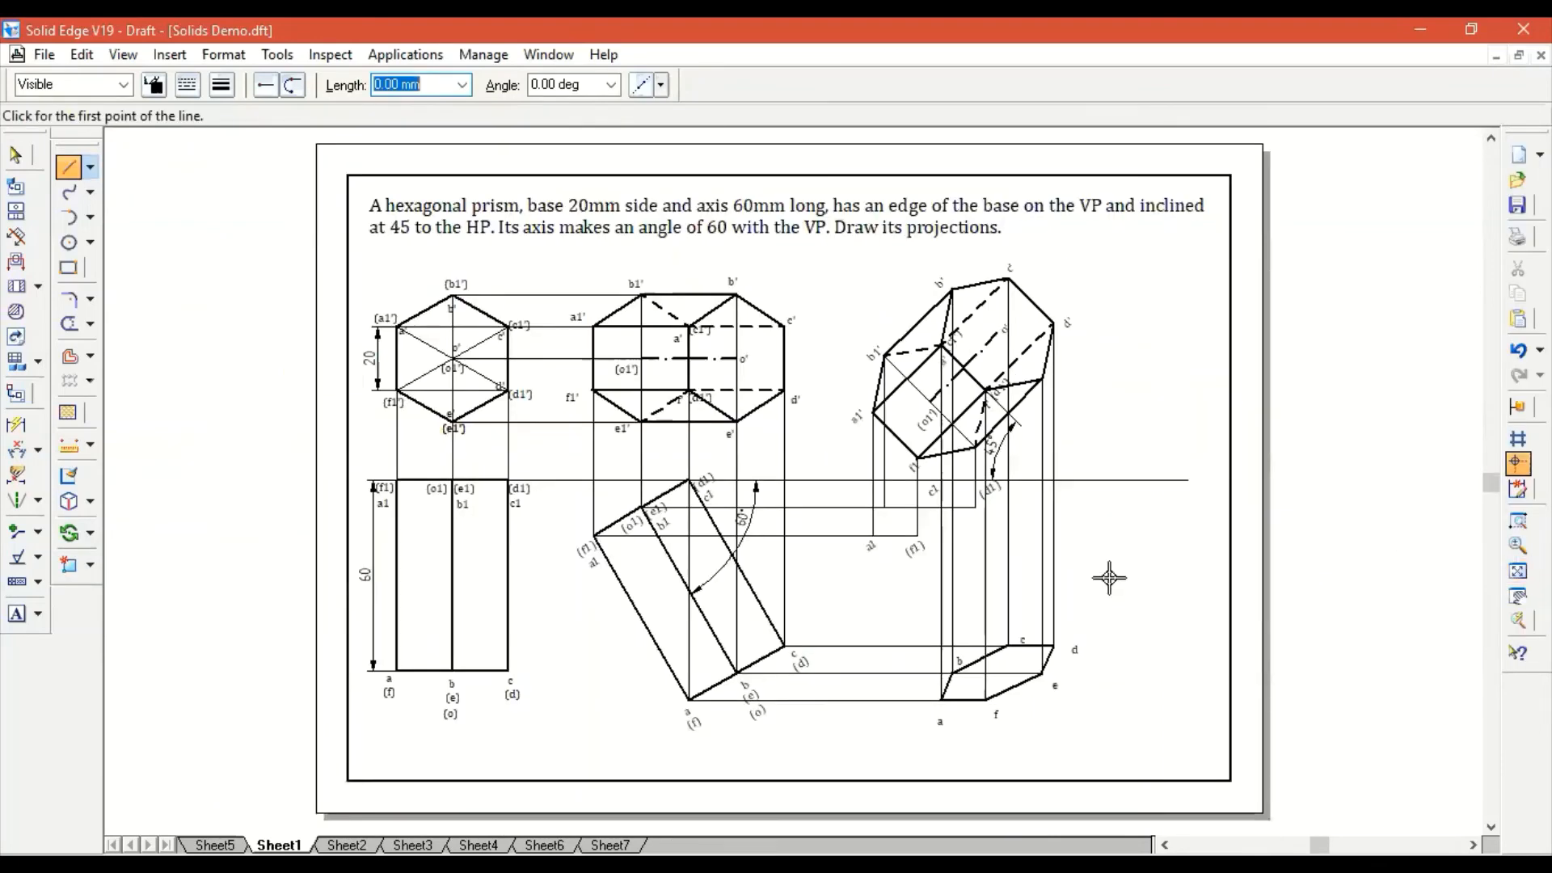
{"action": "scroll", "coordinate": [1111, 576], "scroll_direction": "down", "scroll_amount": 1}
{"action": "left_click", "coordinate": [1518, 520]}
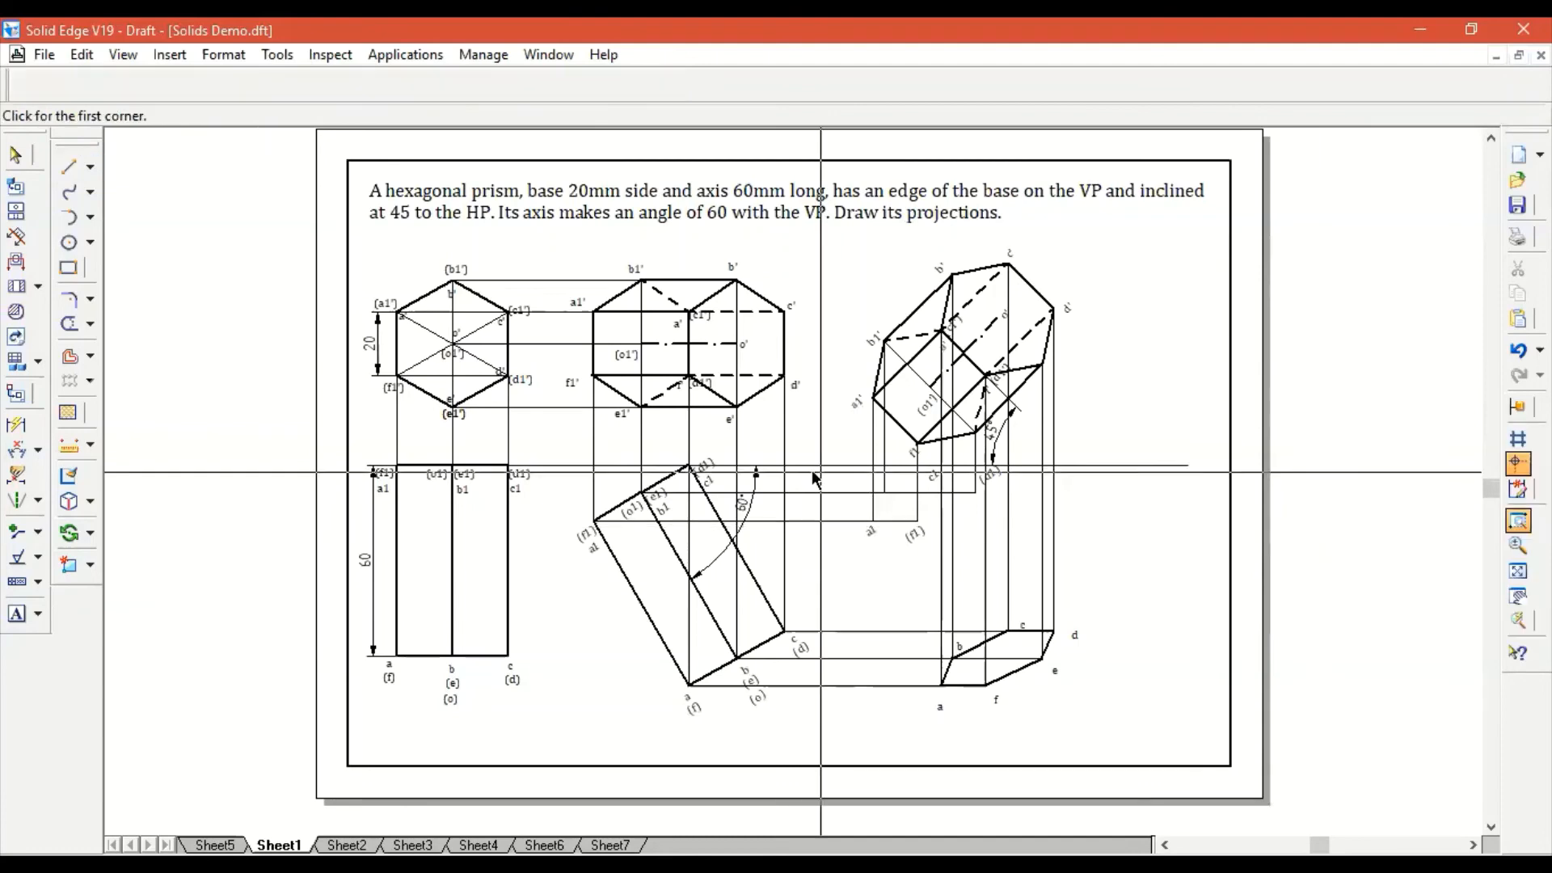
{"action": "left_click", "coordinate": [822, 439]}
{"action": "left_click", "coordinate": [1151, 713]}
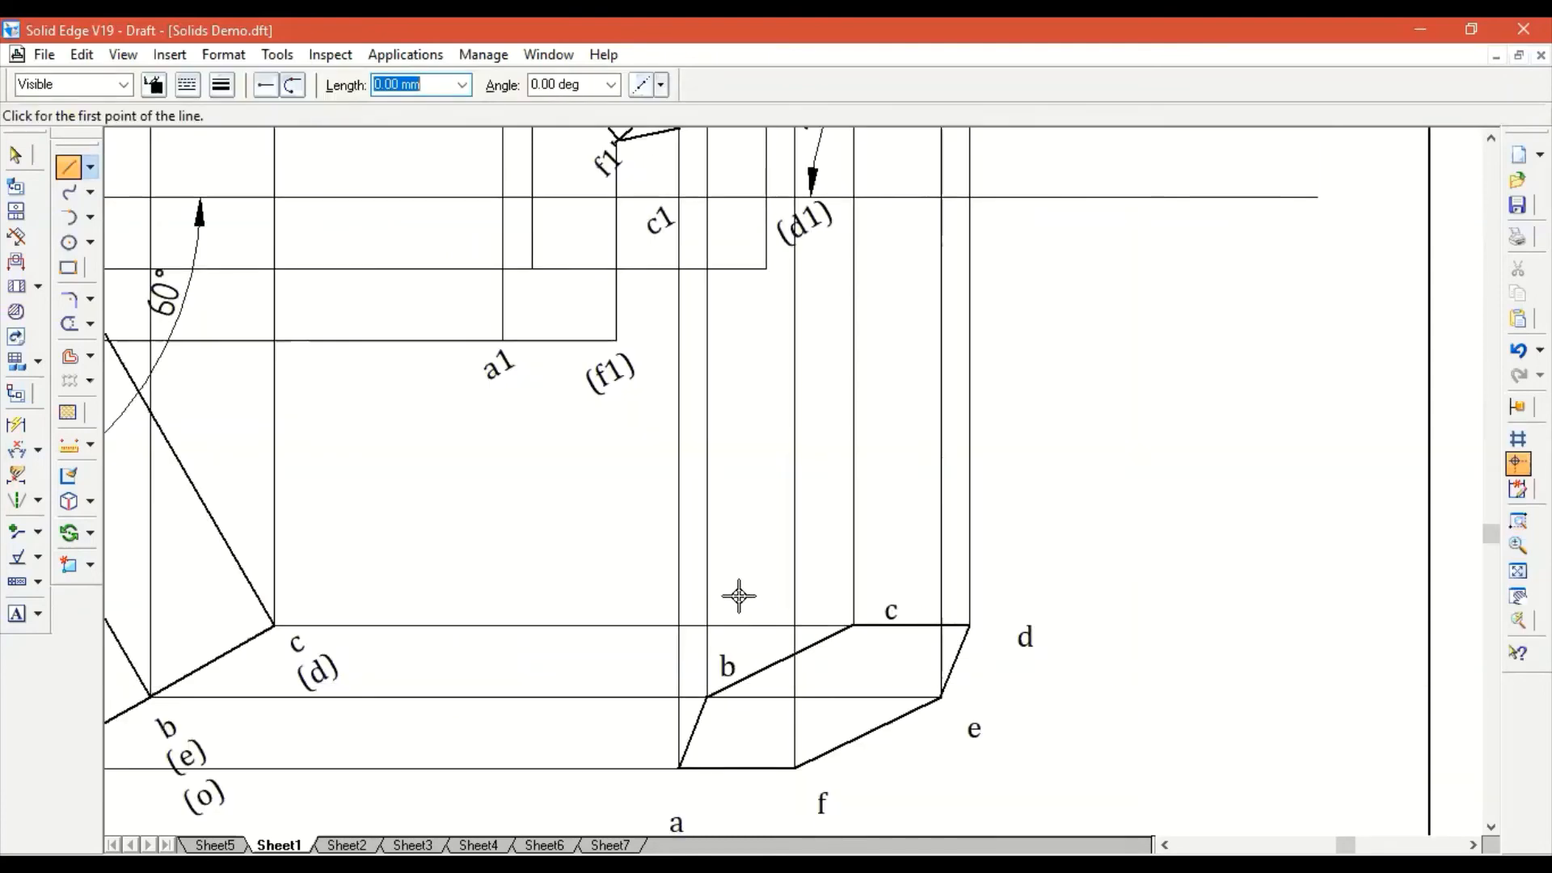
{"action": "scroll", "coordinate": [612, 535], "scroll_direction": "up", "scroll_amount": 2}
{"action": "scroll", "coordinate": [627, 554], "scroll_direction": "down", "scroll_amount": 5}
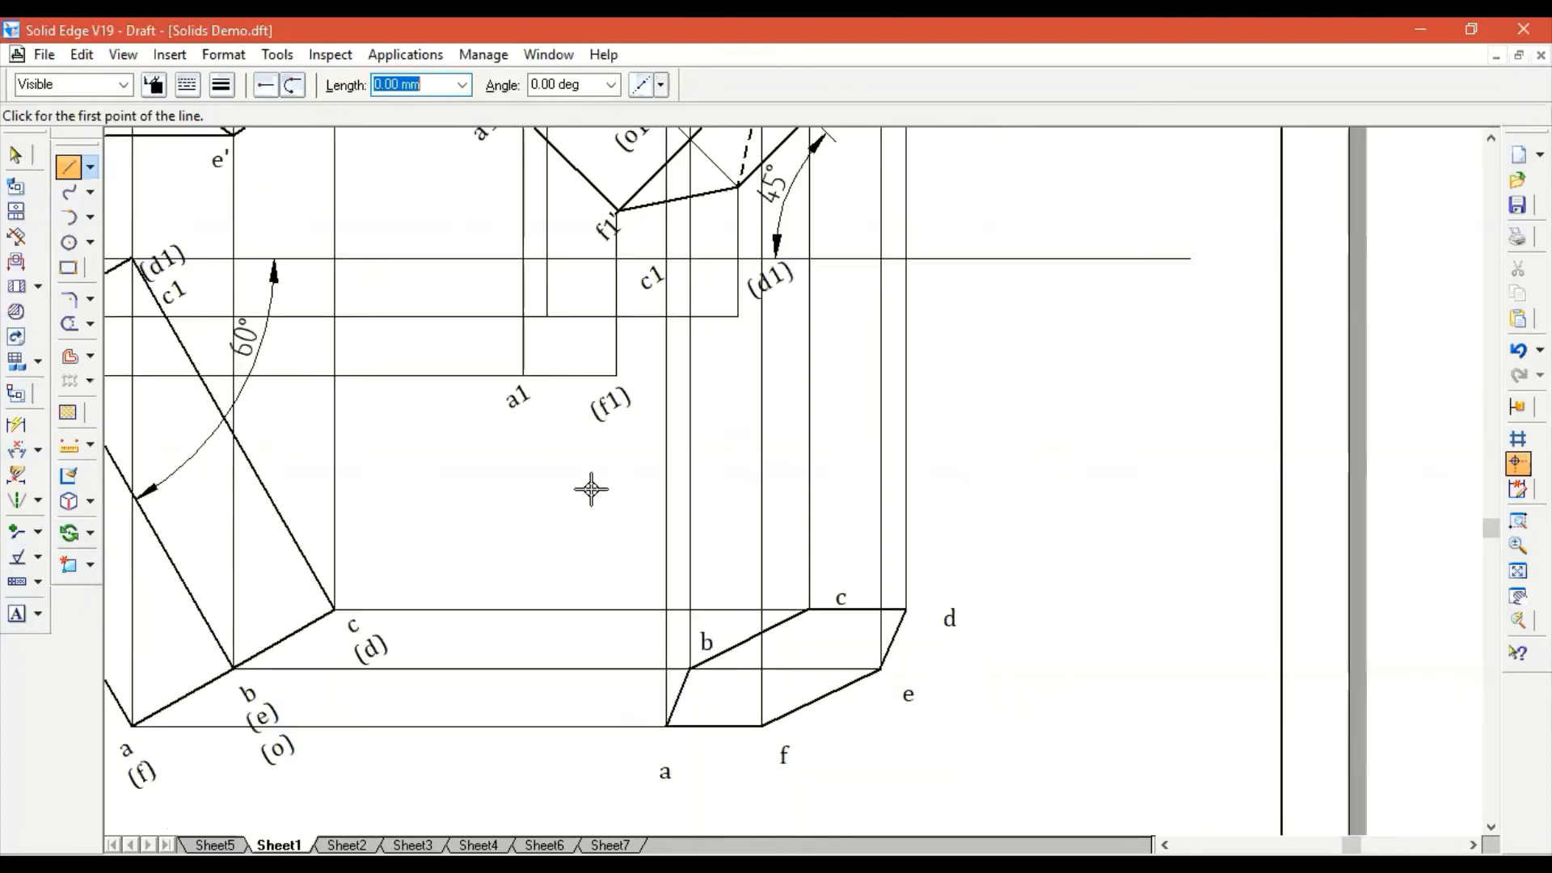
{"action": "key", "text": "Escape"}
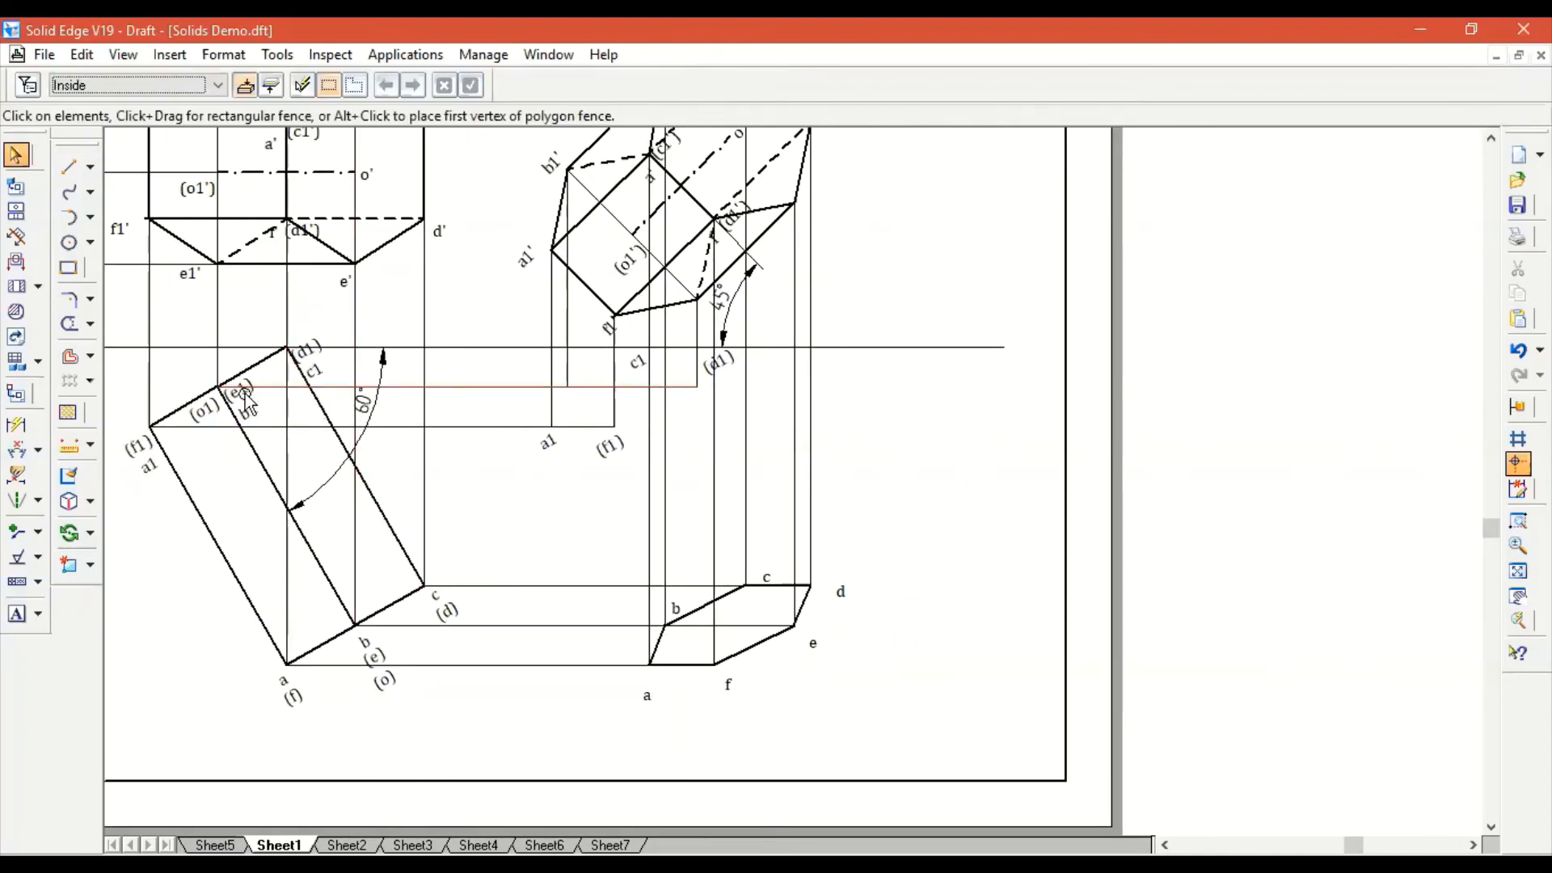
{"action": "left_click", "coordinate": [252, 409]}
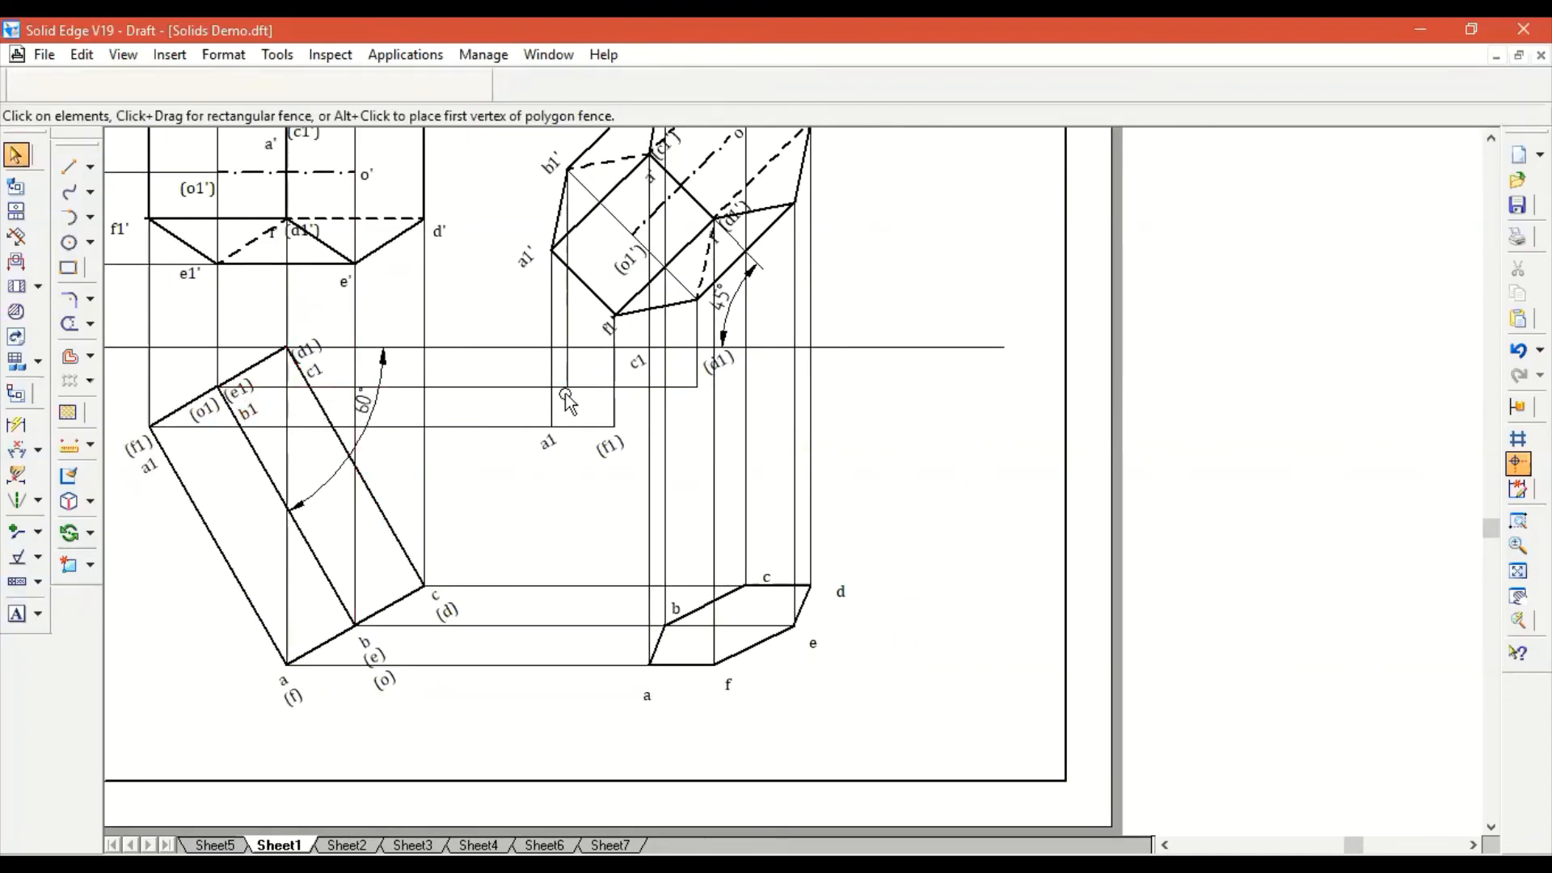
{"action": "left_click_drag", "start_coordinate": [568, 416], "coordinate": [565, 398]}
{"action": "left_click", "coordinate": [566, 509]}
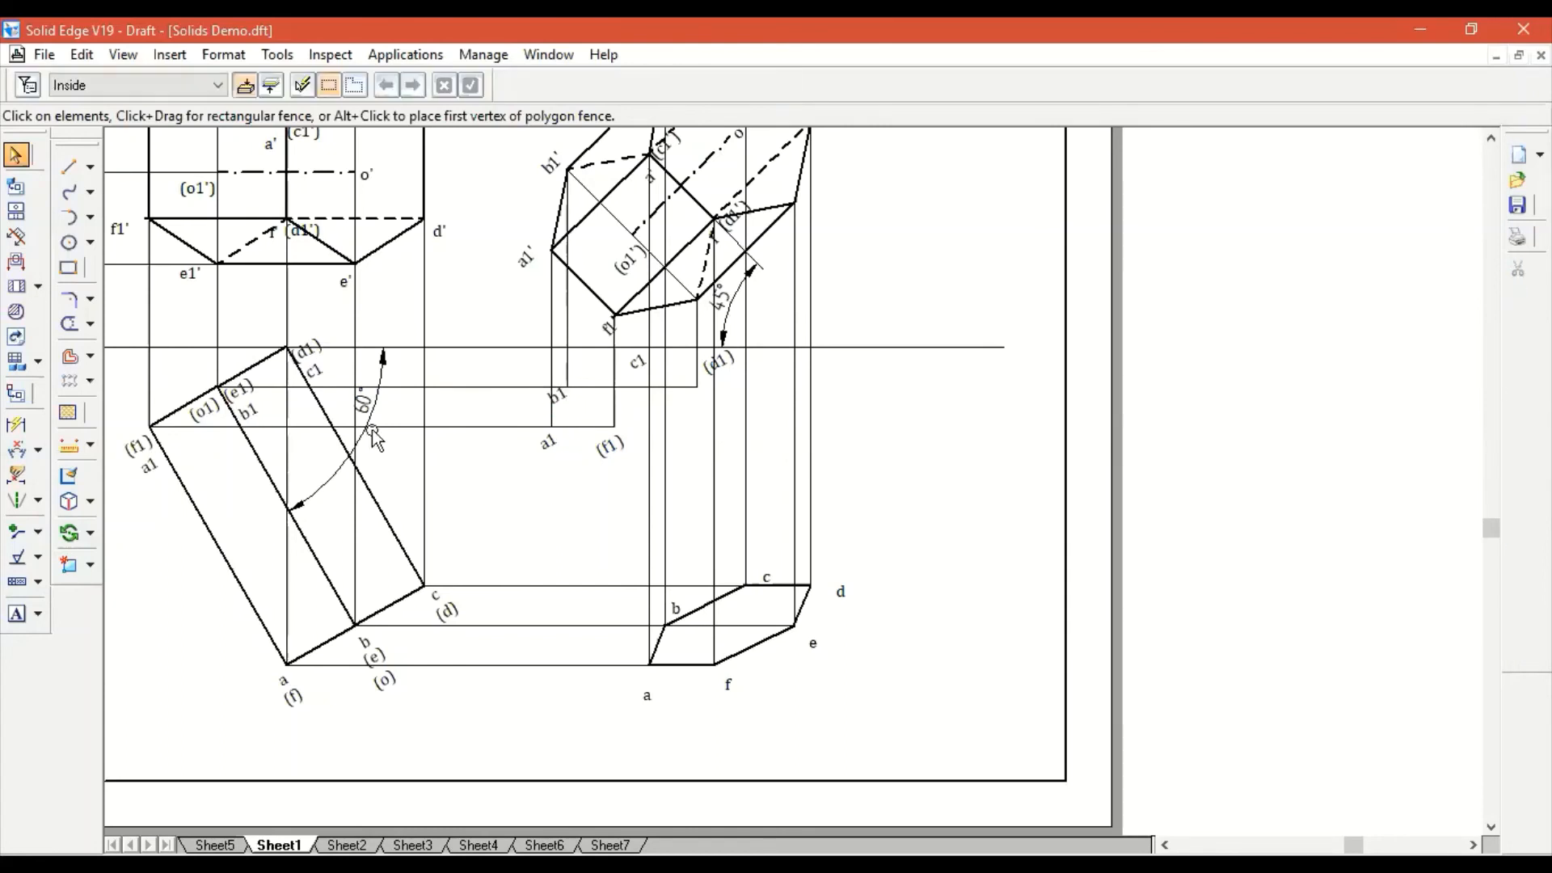
{"action": "left_click_drag", "start_coordinate": [246, 388], "coordinate": [610, 374], "text": "ctrl"}
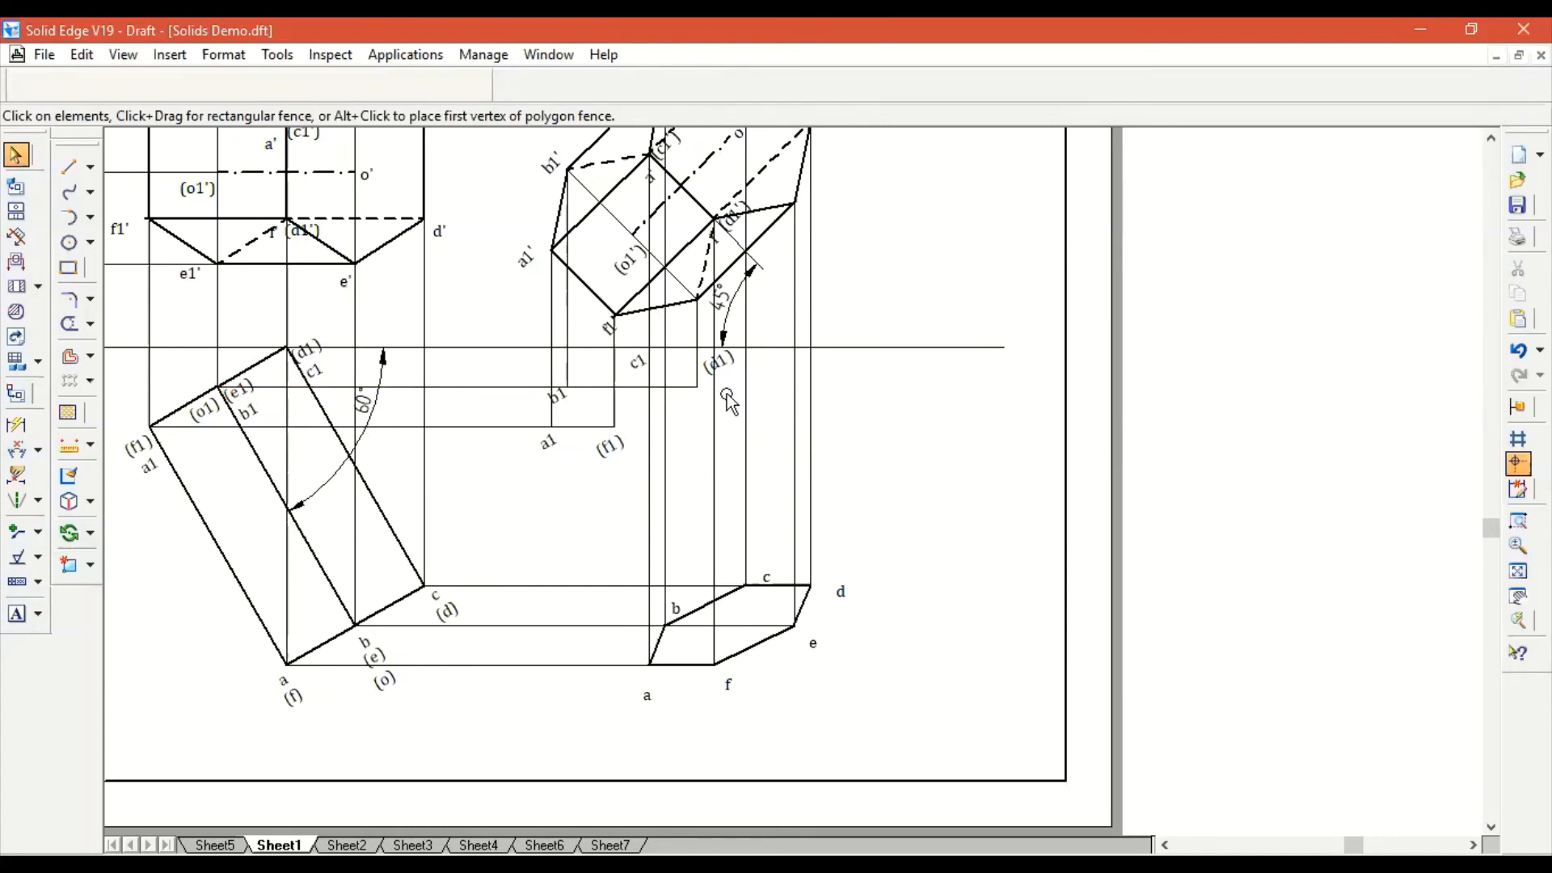
{"action": "left_click_drag", "start_coordinate": [728, 400], "coordinate": [707, 400], "text": "ctrl"}
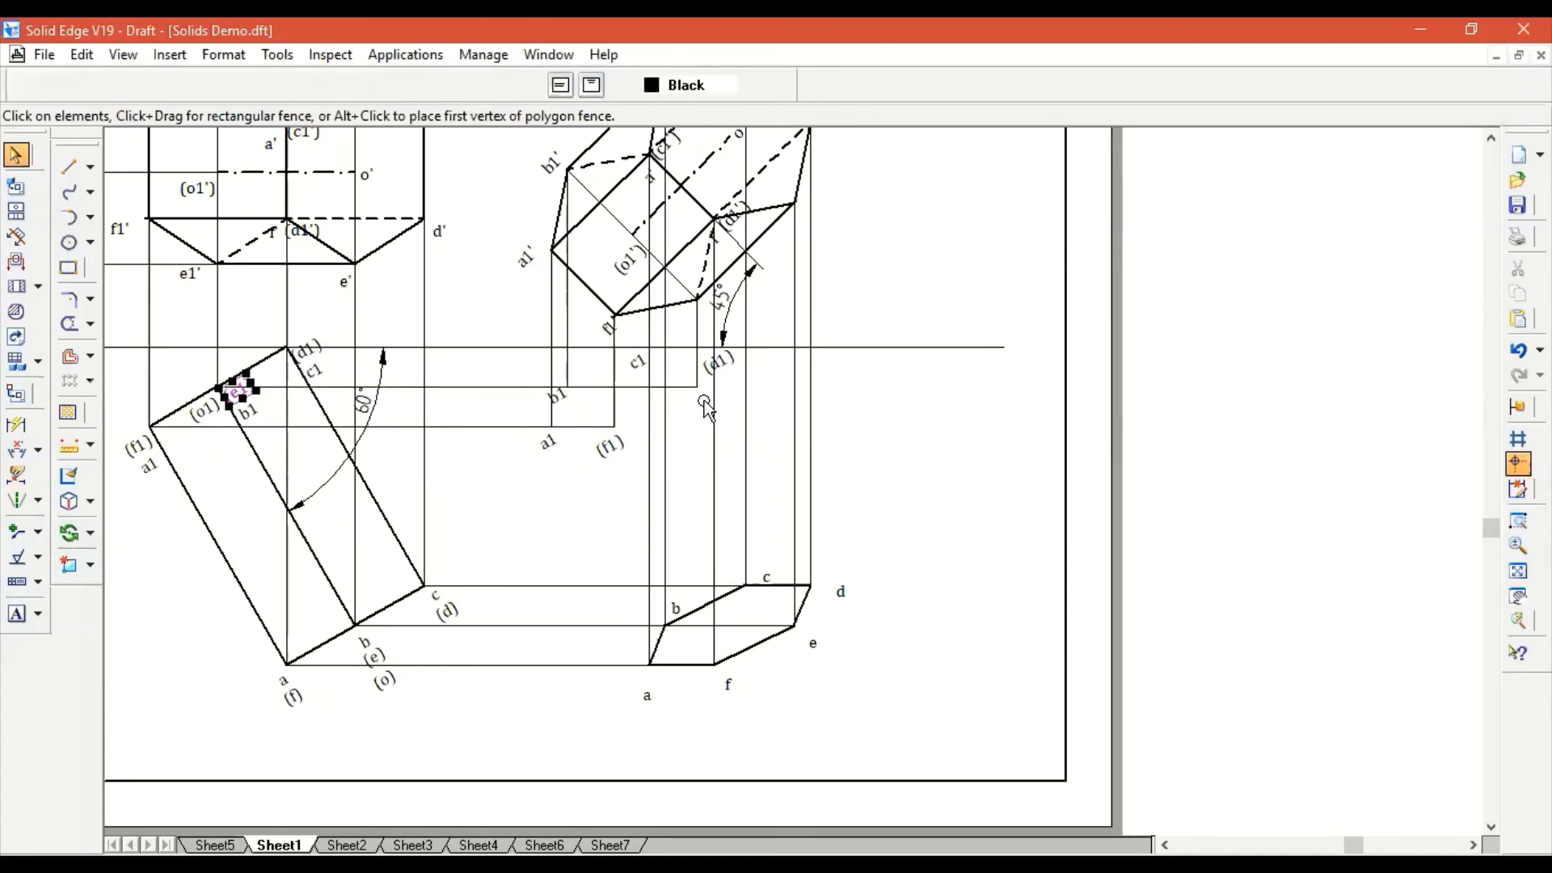
{"action": "left_click", "coordinate": [945, 385]}
Try to draw the edge from a to a1 as a continuous line in the final top view.
{"action": "left_click", "coordinate": [1518, 570]}
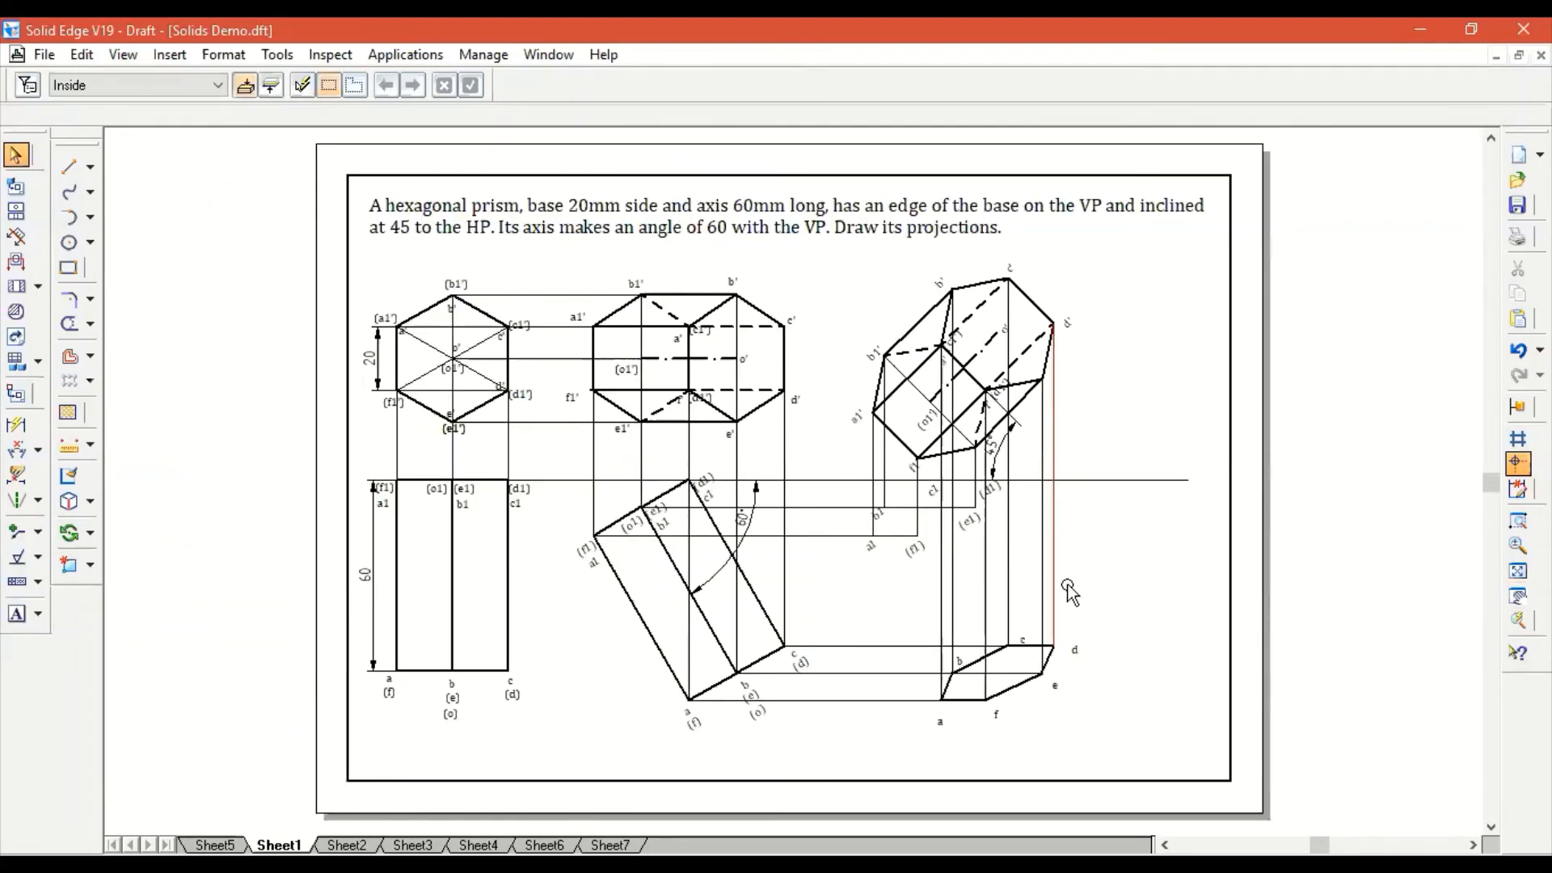
{"action": "scroll", "coordinate": [1061, 584], "scroll_direction": "up", "scroll_amount": 4}
{"action": "scroll", "coordinate": [1089, 693], "scroll_direction": "up", "scroll_amount": 1, "text": "ctrl"}
{"action": "scroll", "coordinate": [1089, 693], "scroll_direction": "down", "scroll_amount": 7, "text": "ctrl"}
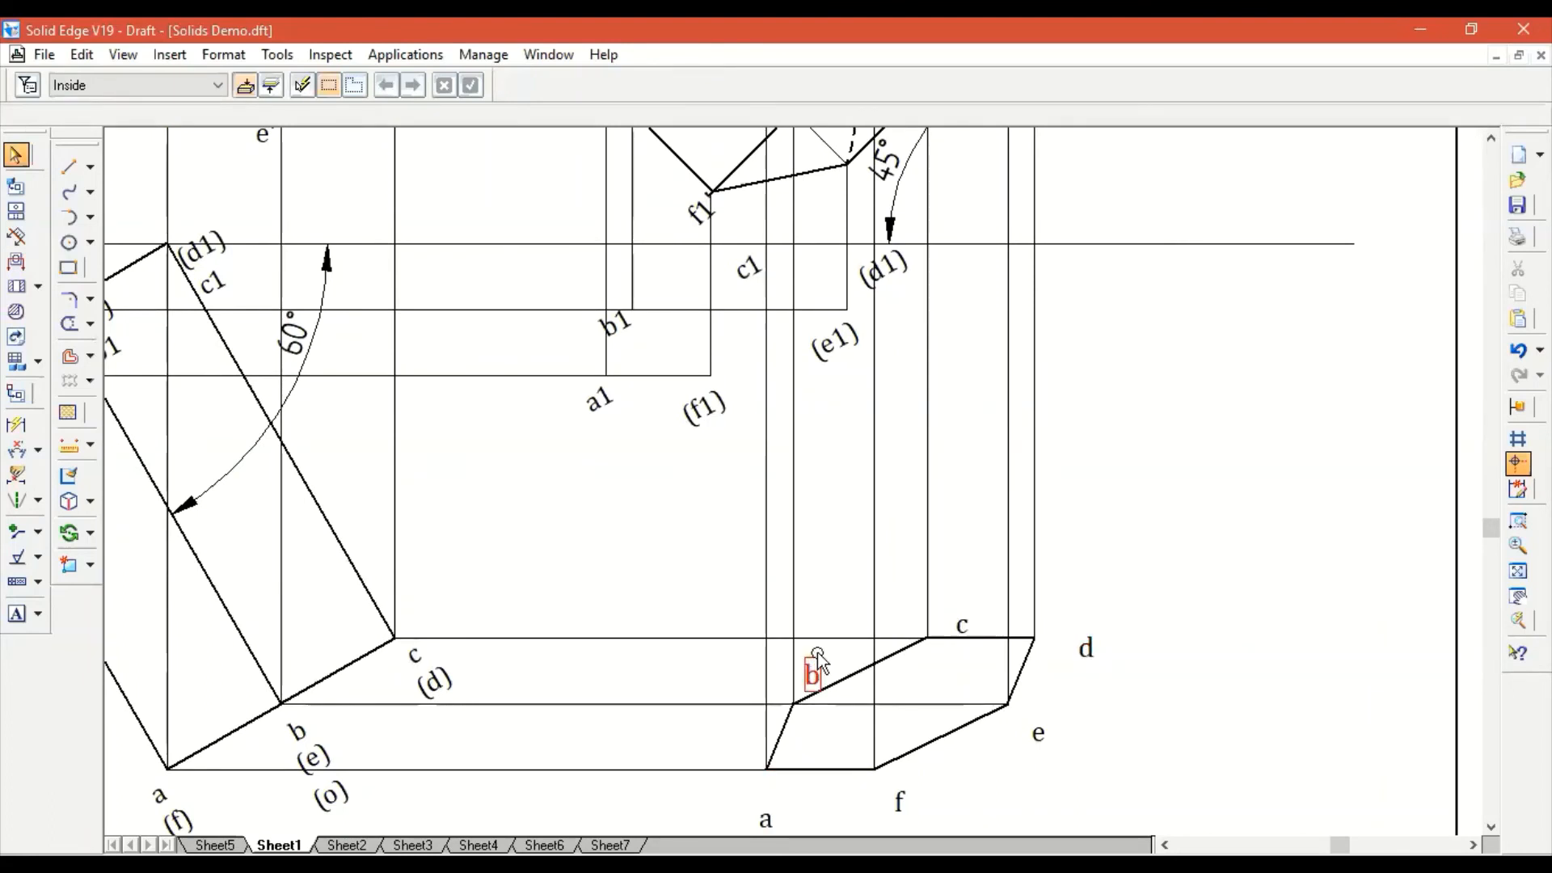
{"action": "left_click", "coordinate": [69, 166]}
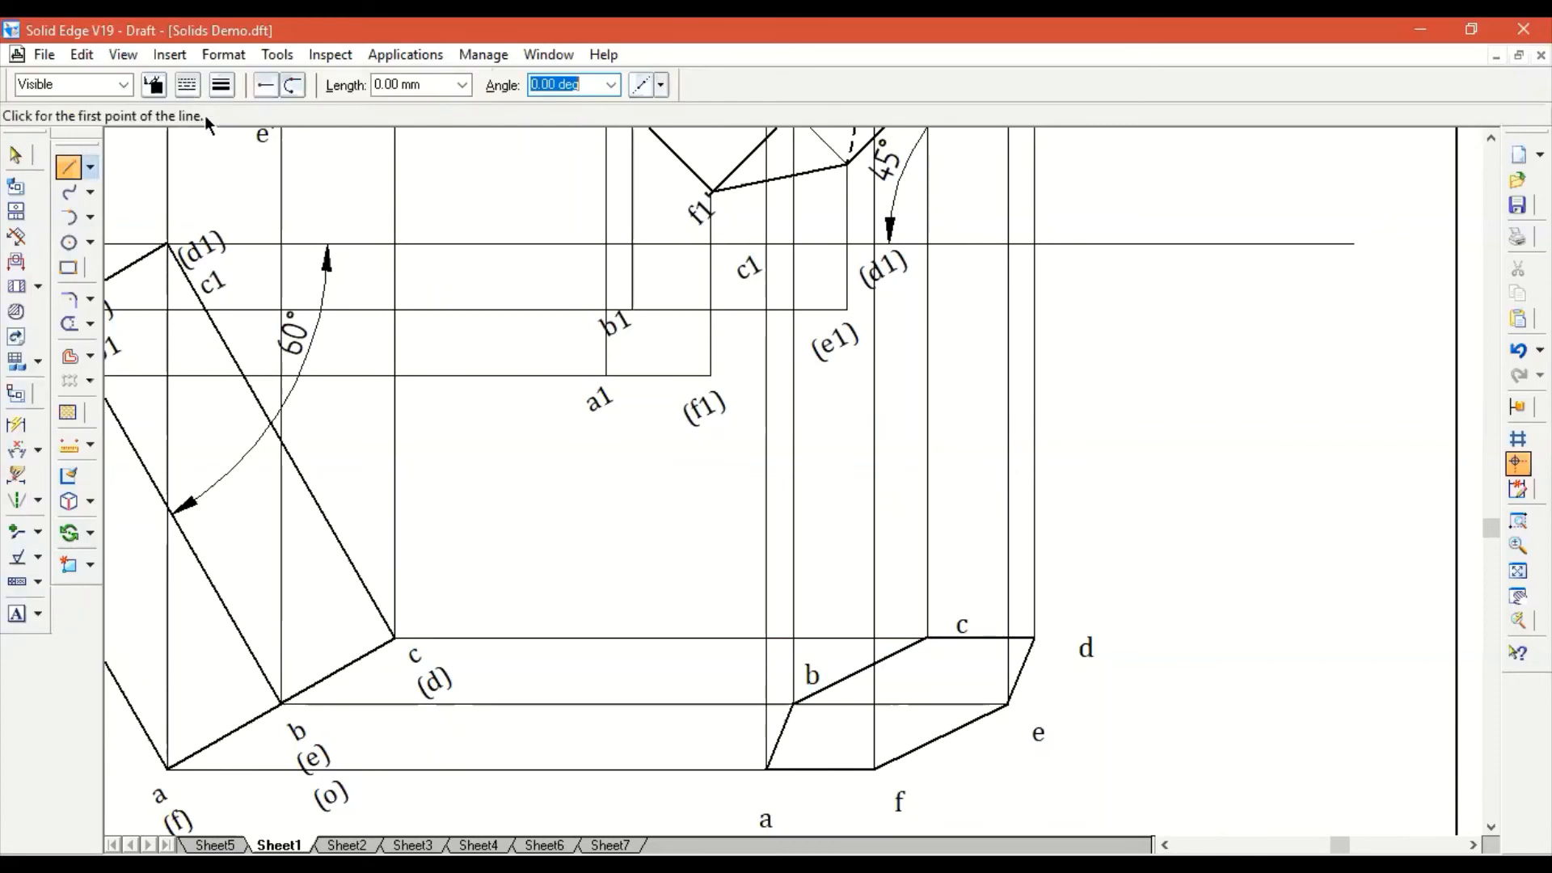
{"action": "left_click", "coordinate": [767, 768]}
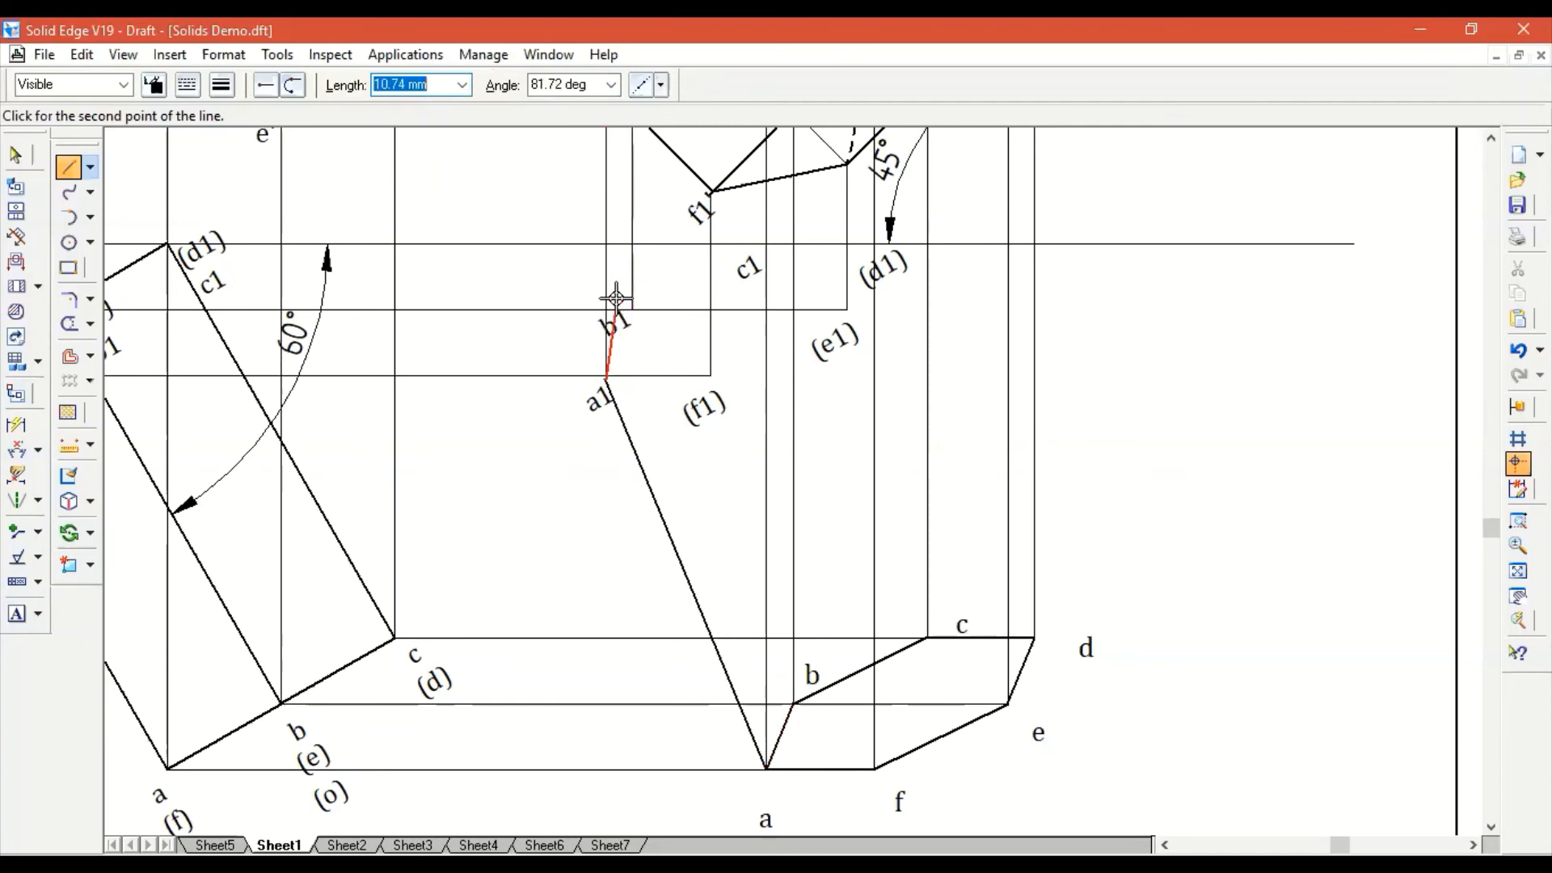
{"action": "key", "text": "Escape"}
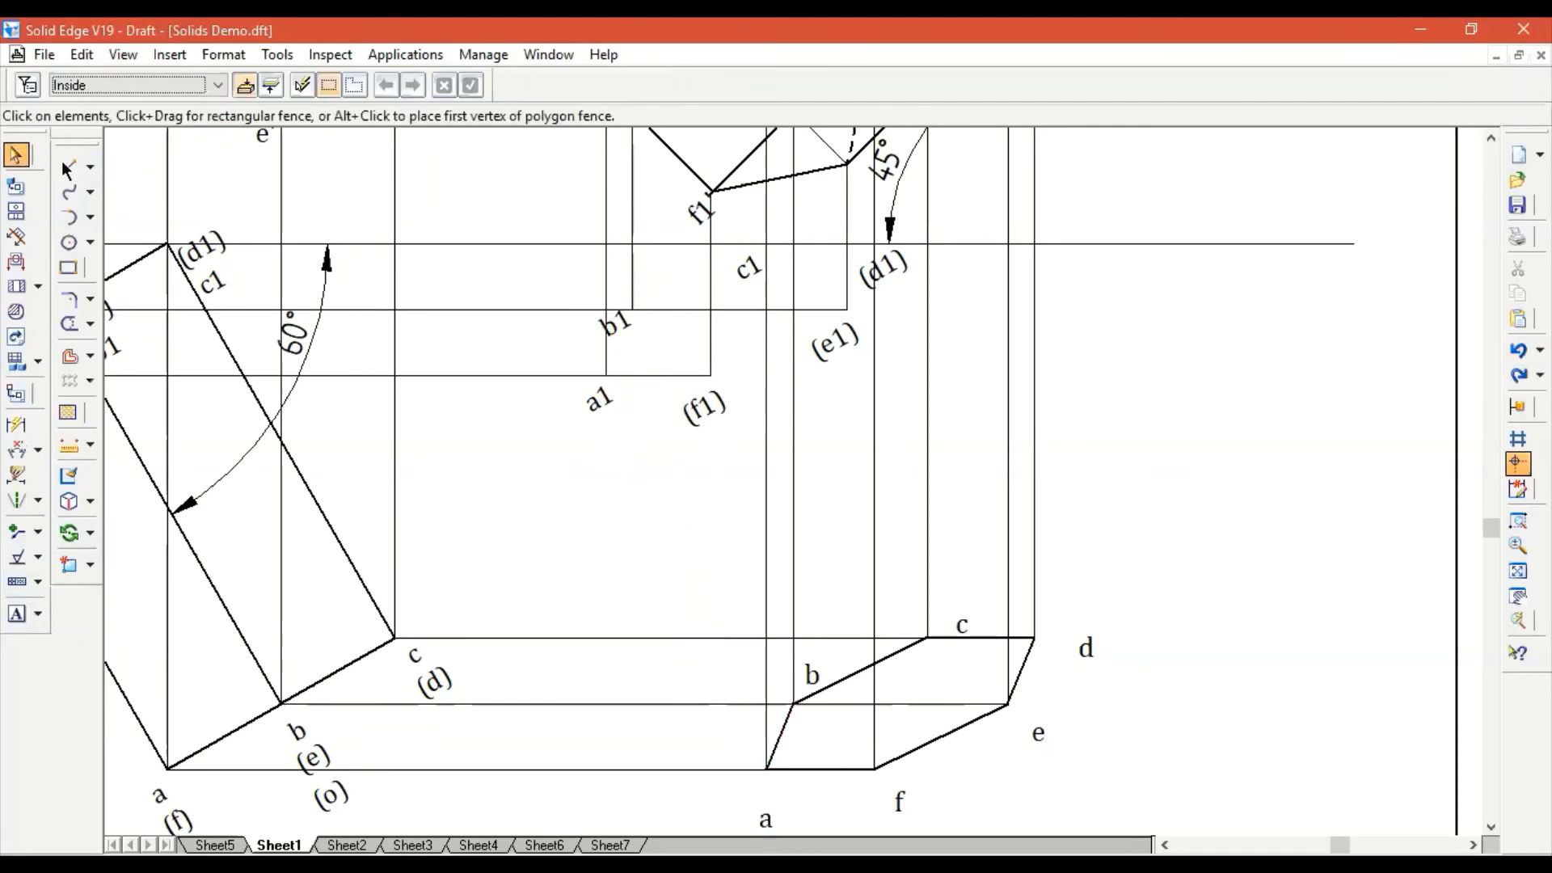
Try to draw the edge from a to a1 as a dashed line in the final top view.
{"action": "left_click", "coordinate": [68, 167]}
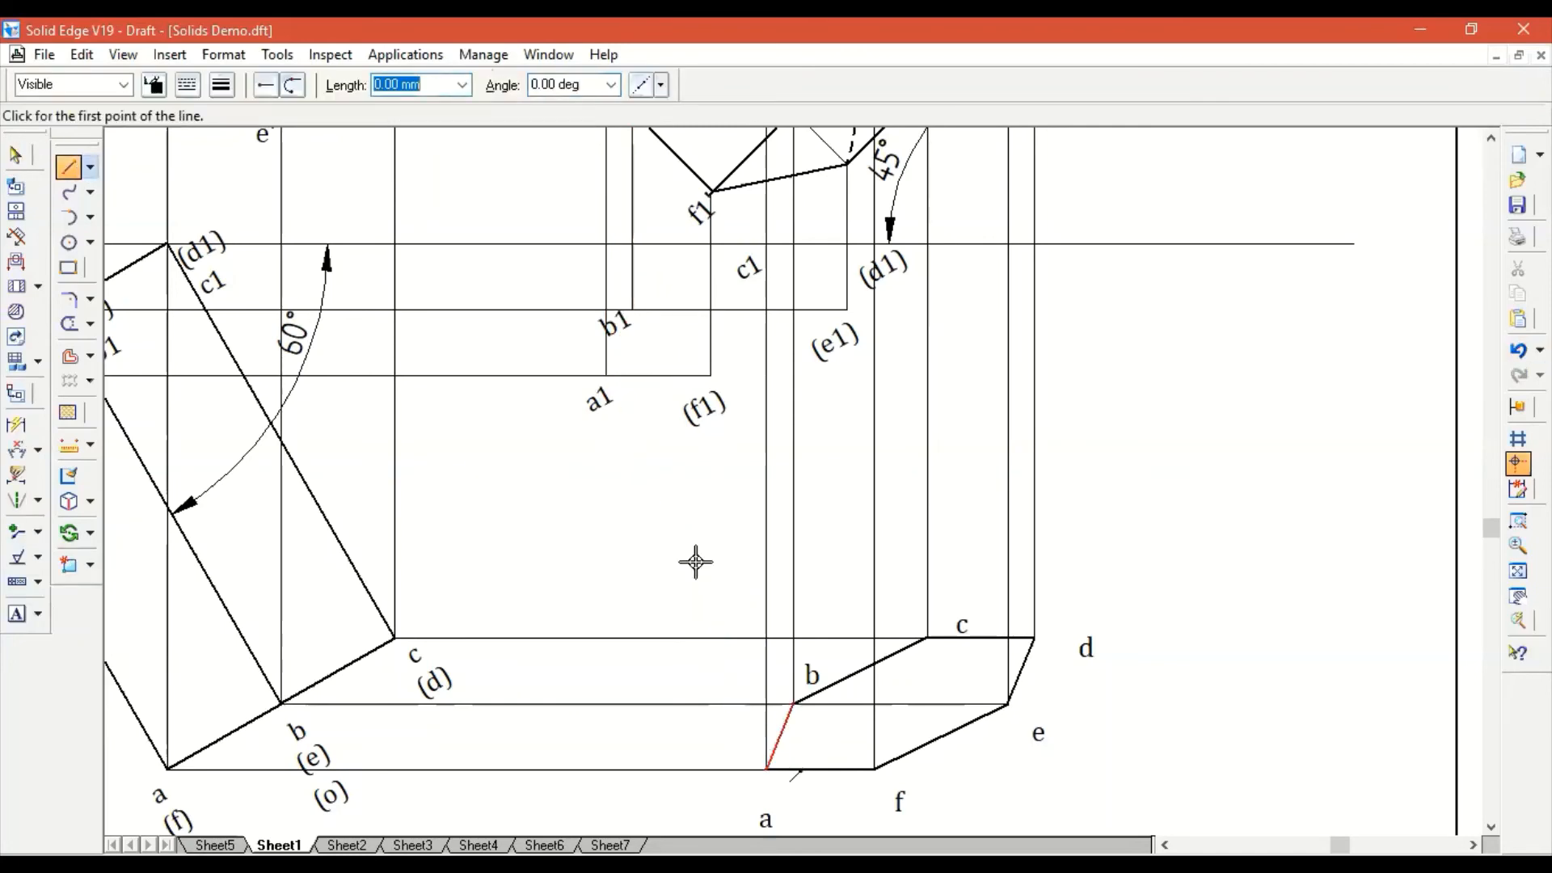
{"action": "left_click", "coordinate": [766, 768]}
{"action": "left_click", "coordinate": [606, 376]}
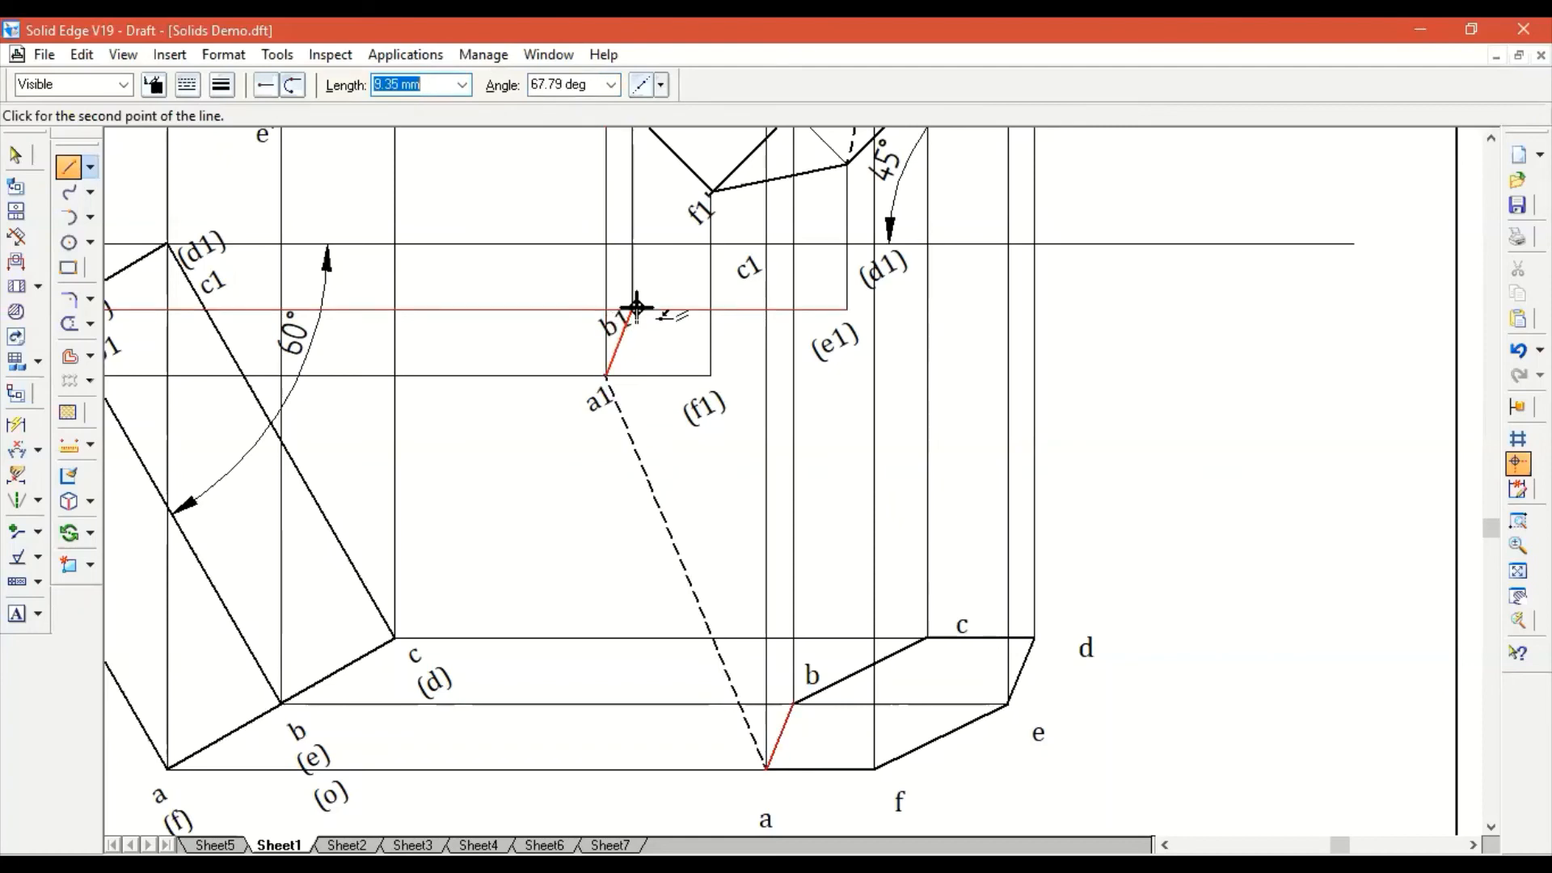
{"action": "key", "text": "Escape"}
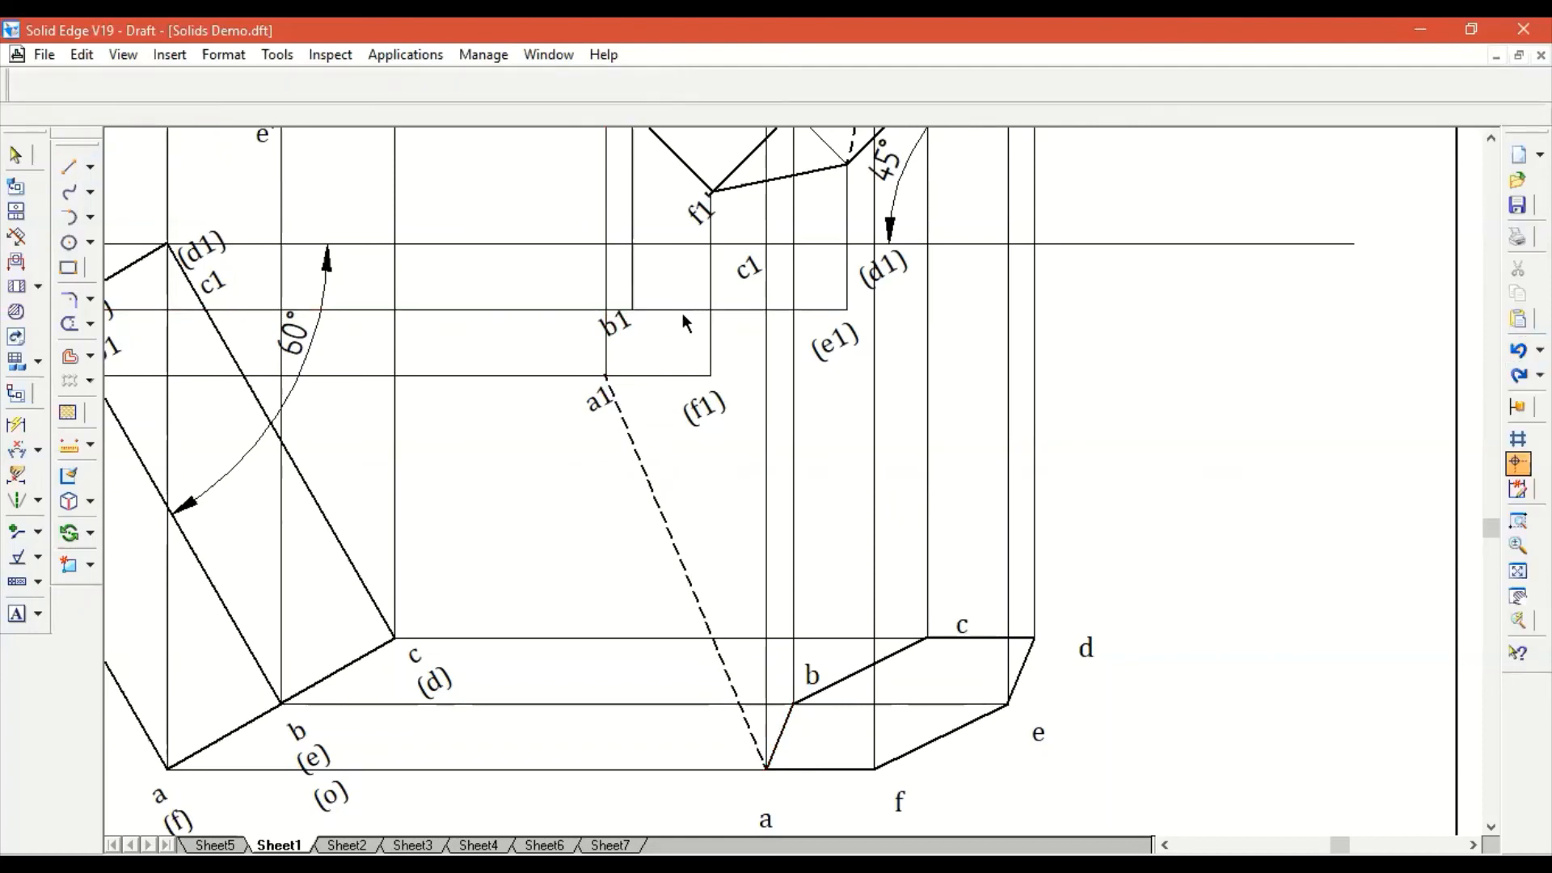
Start a new line for the final top view and open its line type choices.
{"action": "left_click", "coordinate": [69, 167]}
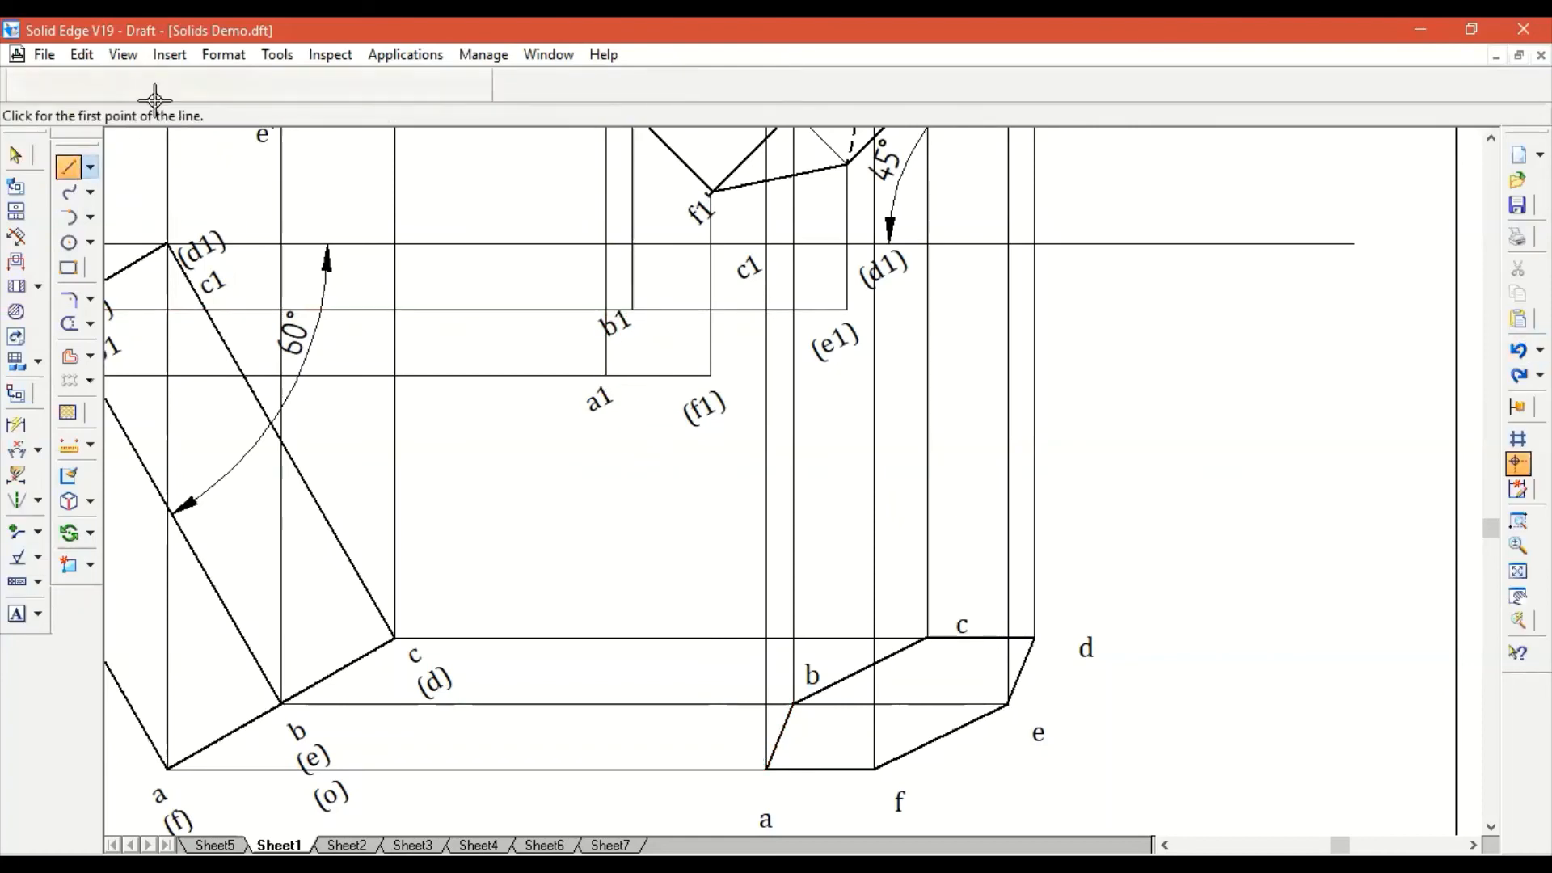
{"action": "left_click", "coordinate": [188, 84]}
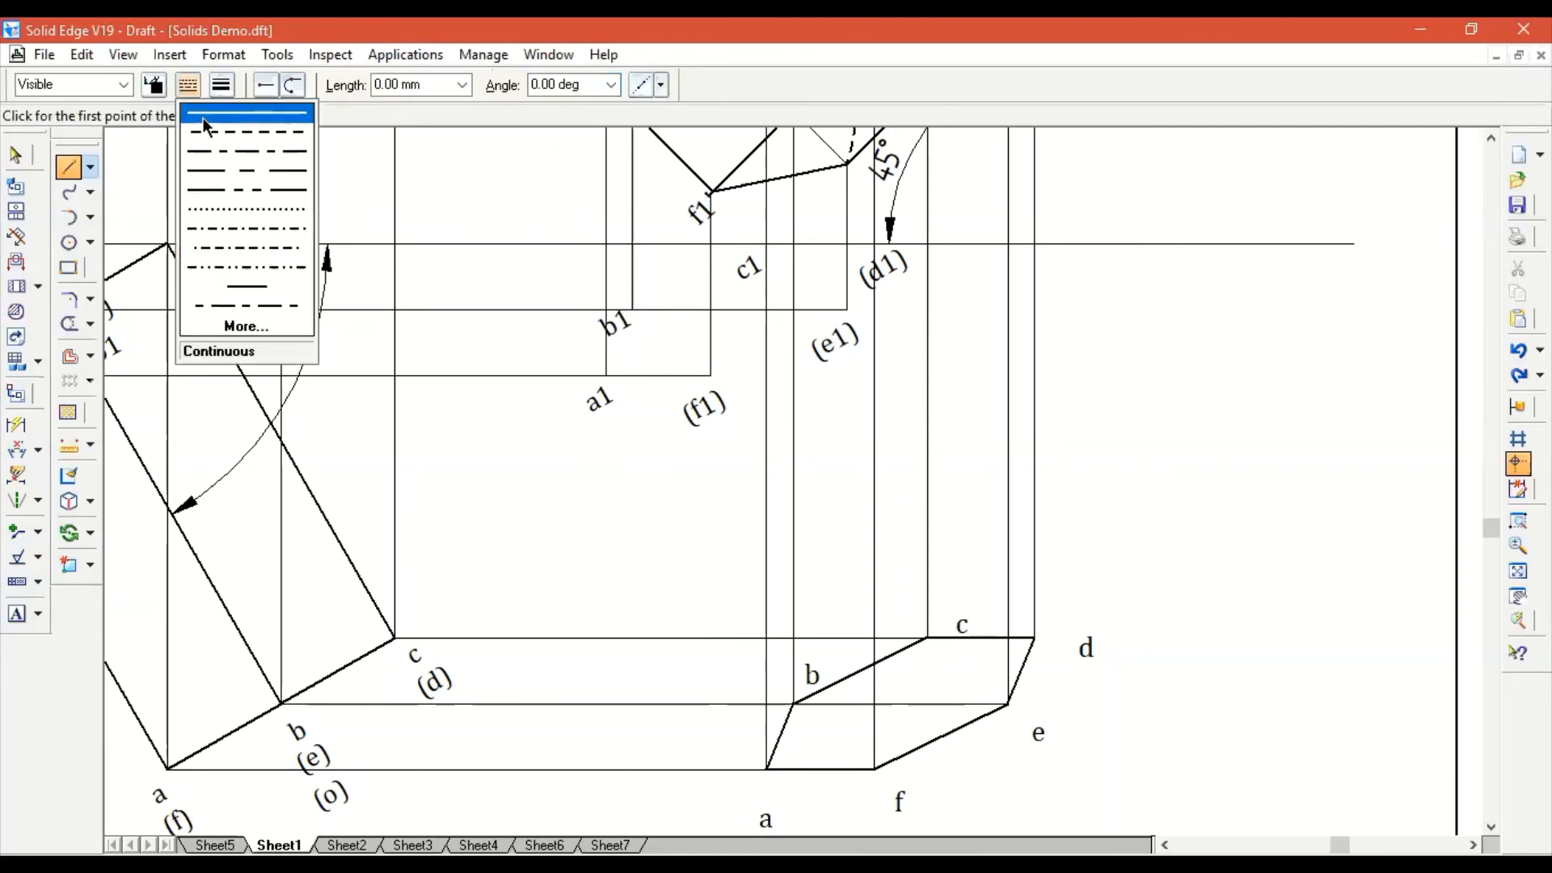